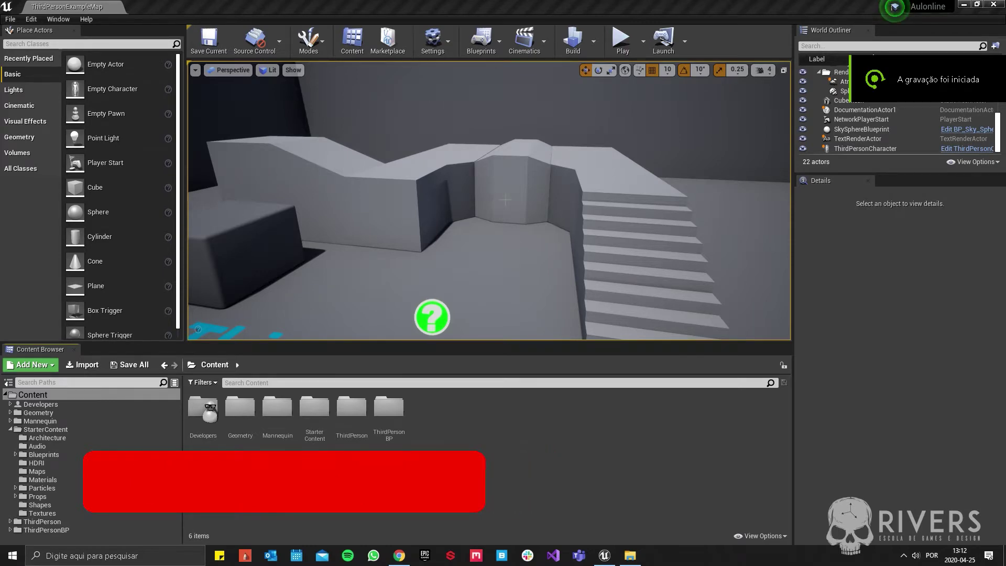
# Step: Fly the camera back and delete two of the arena's surrounding walls
pyautogui.moveTo(375, 215); pyautogui.dragTo(306, 199, button='right')
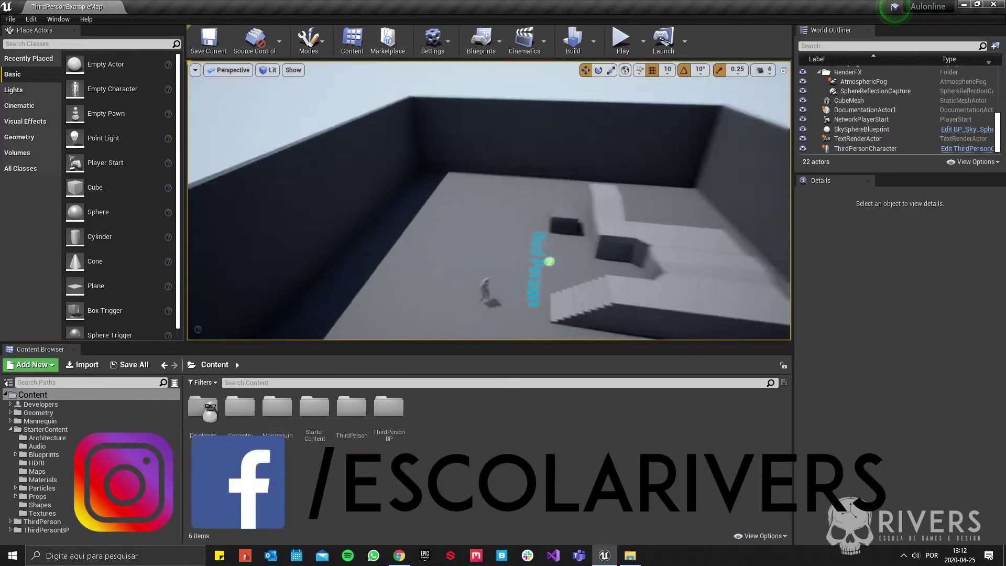
pyautogui.click(306, 199)
pyautogui.press('Delete')
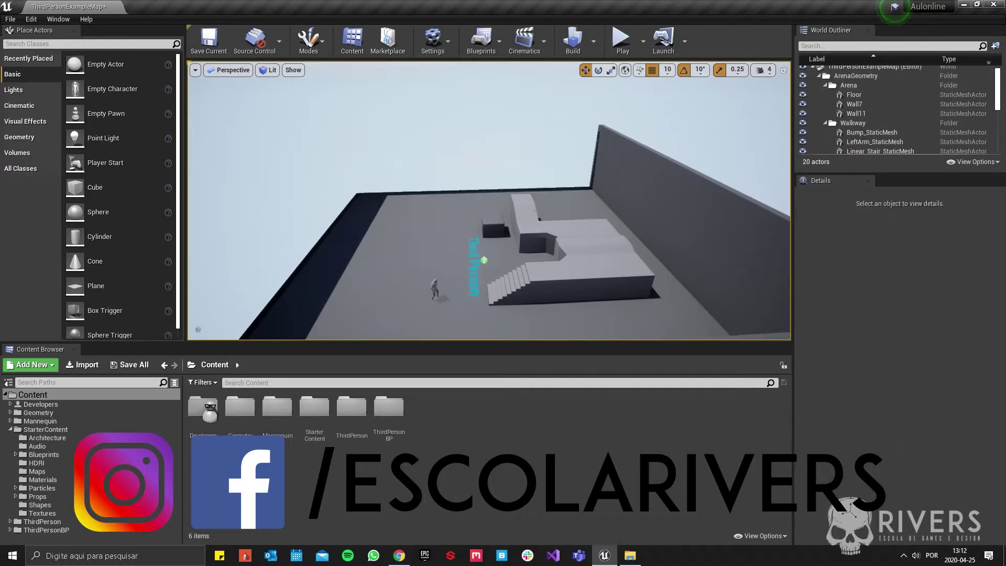
pyautogui.moveTo(427, 180); pyautogui.dragTo(473, 149, button='right')
pyautogui.click(544, 267)
pyautogui.press('Delete')
# Step: Frame the remaining floor and stair walkway and widen the 3D viewport
pyautogui.moveTo(544, 267); pyautogui.dragTo(544, 210, button='right')
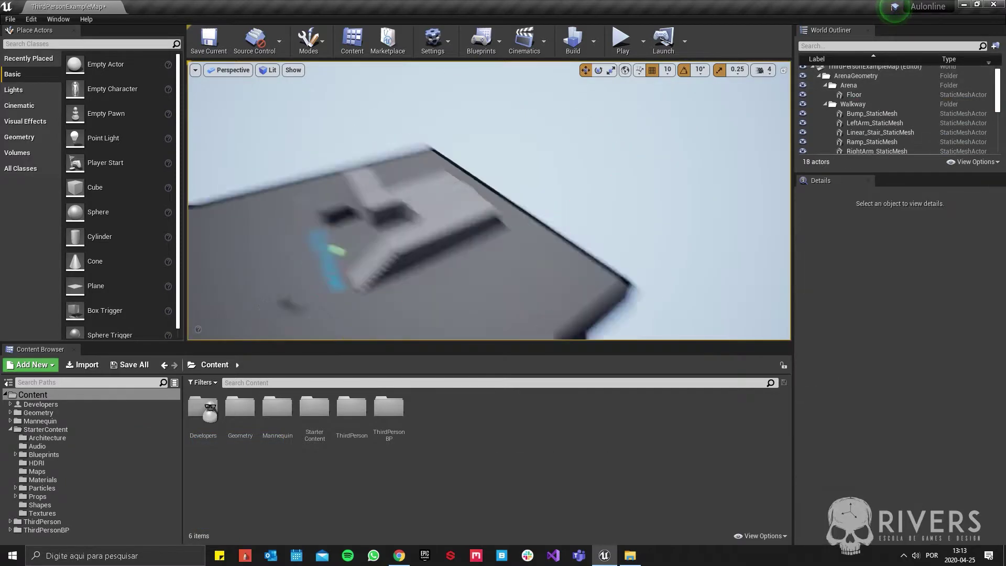
pyautogui.moveTo(471, 299); pyautogui.dragTo(472, 252, button='right')
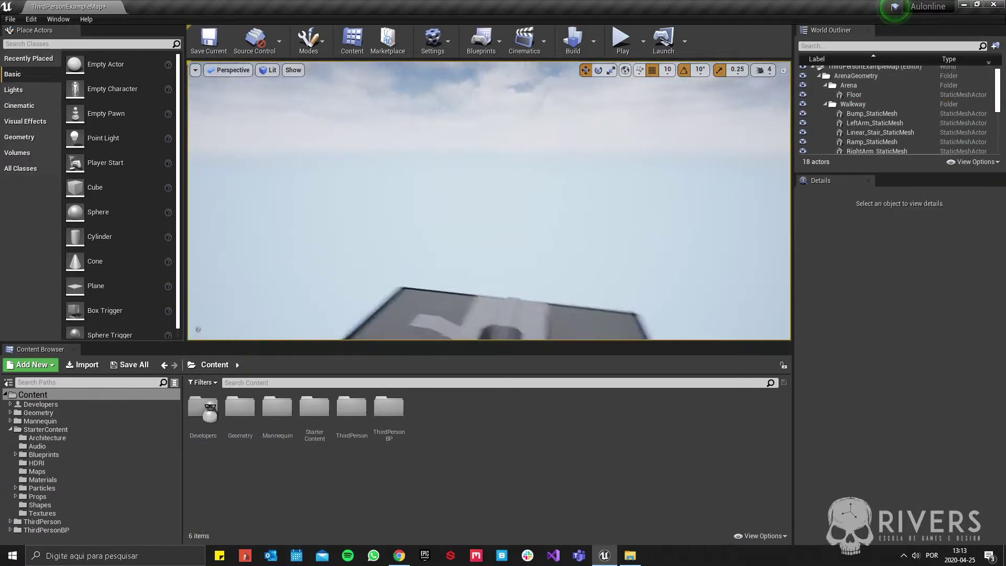
pyautogui.moveTo(385, 224); pyautogui.dragTo(385, 230, button='right')
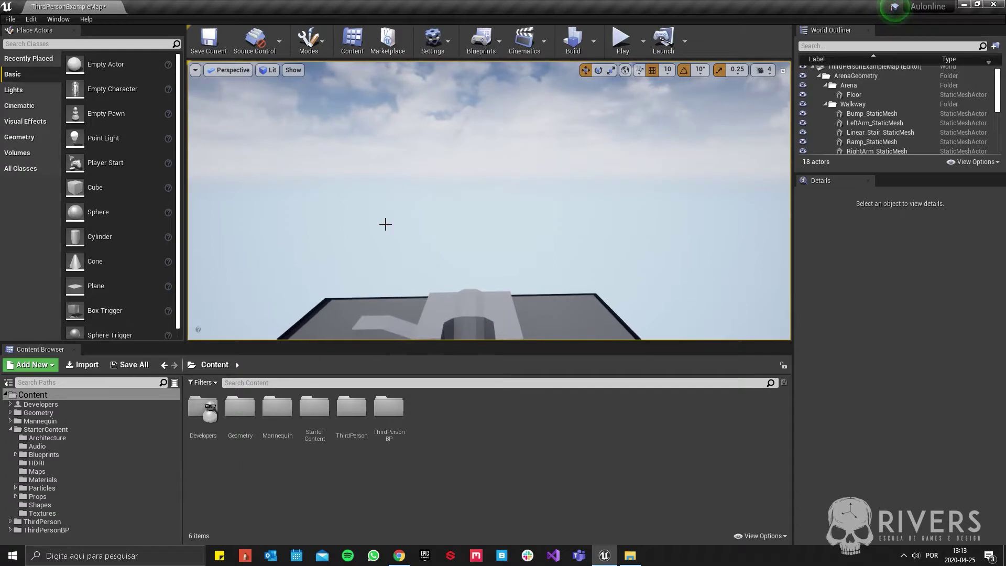
pyautogui.moveTo(424, 232); pyautogui.dragTo(435, 272, button='right')
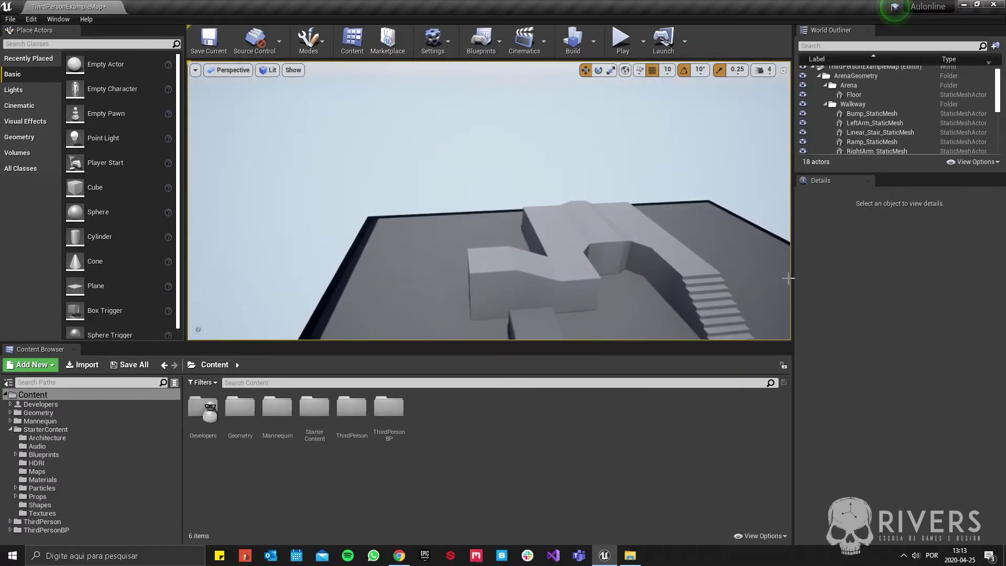
pyautogui.moveTo(795, 278); pyautogui.dragTo(869, 278)
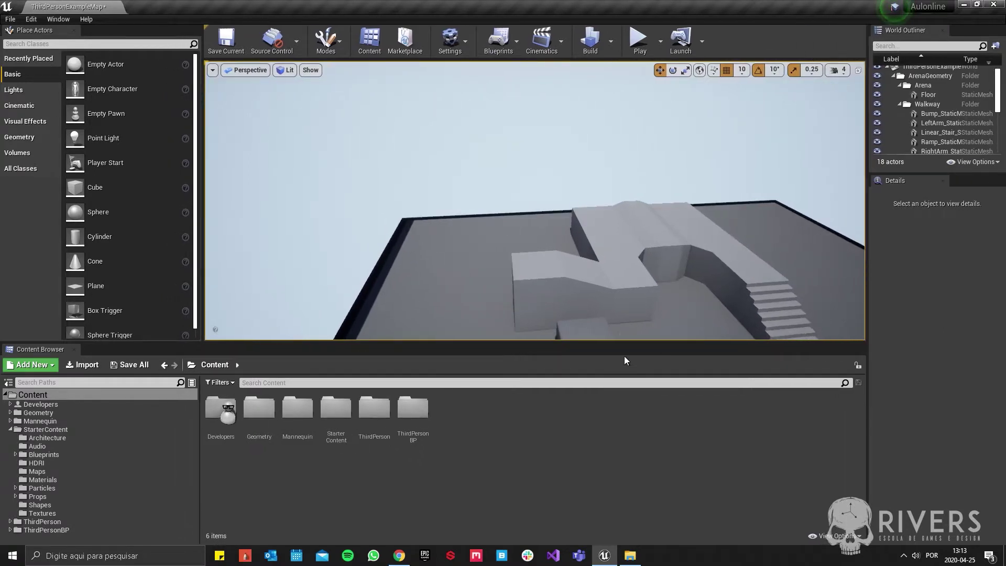
# Step: Select the Floor, make the 3D view taller, and bring up the Modes list
pyautogui.click(619, 340)
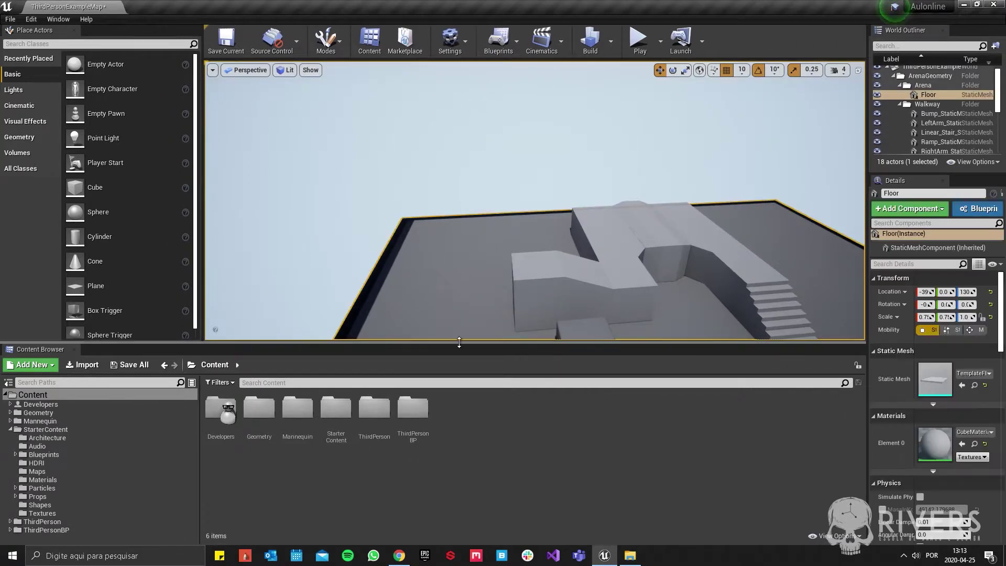
pyautogui.moveTo(287, 343); pyautogui.dragTo(294, 387)
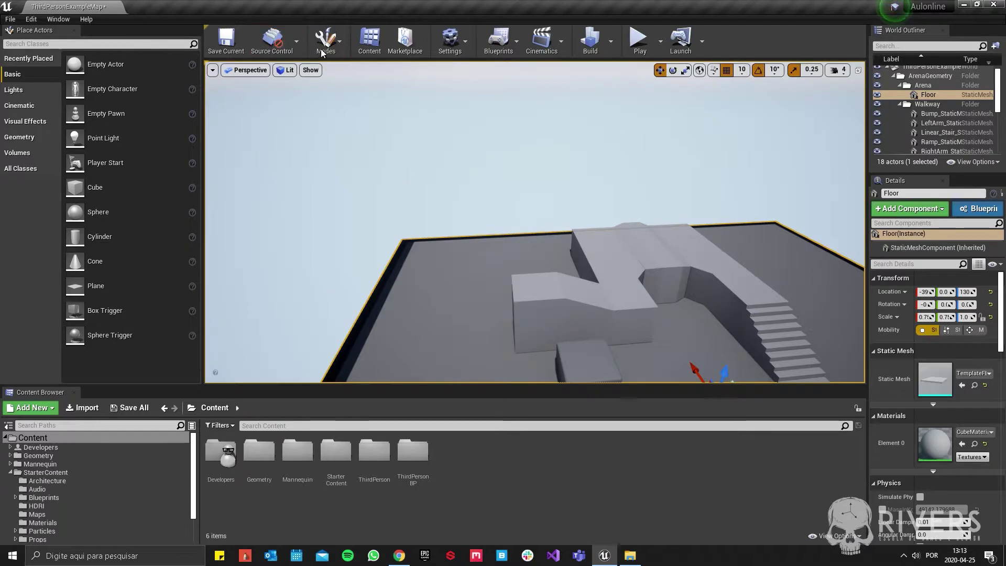
pyautogui.click(338, 48)
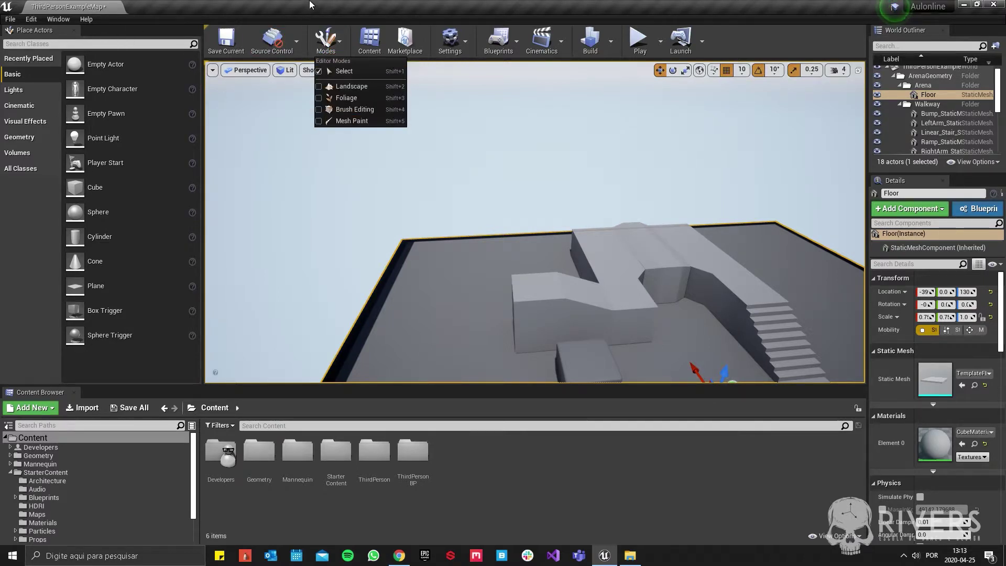
# Step: Switch to Landscape mode and pull back to see the whole green landscape preview
pyautogui.click(355, 90)
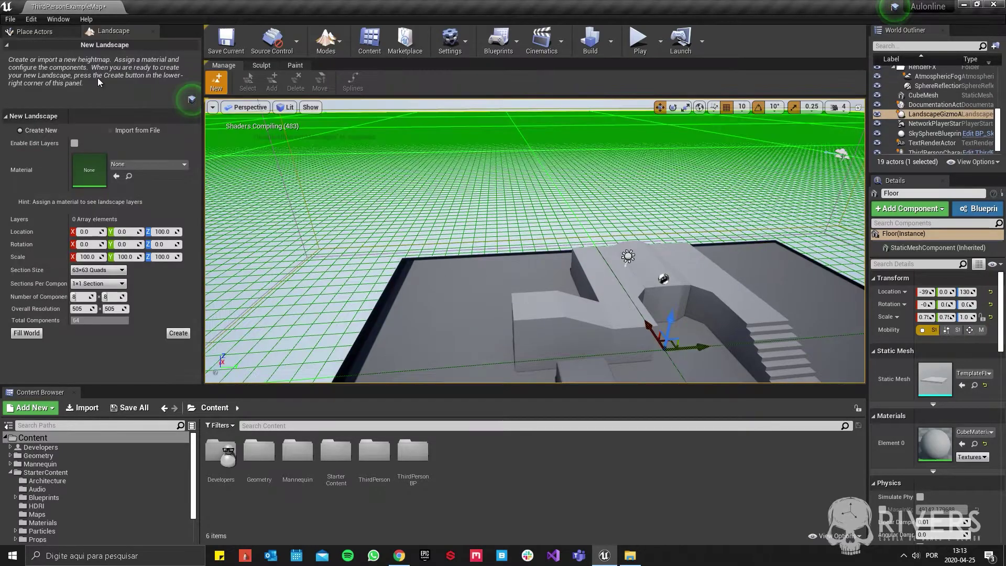
pyautogui.moveTo(449, 288)
pyautogui.mouseDown(button='right')
pyautogui.moveTo(554, 262)
pyautogui.moveTo(381, 162)
pyautogui.mouseUp(button='right')
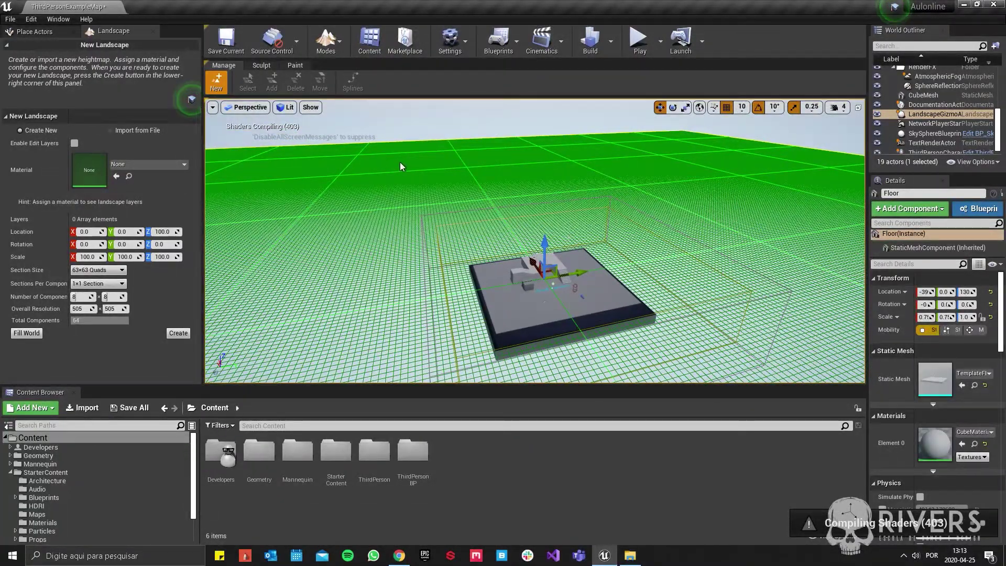
pyautogui.moveTo(398, 163); pyautogui.dragTo(367, 173, button='right')
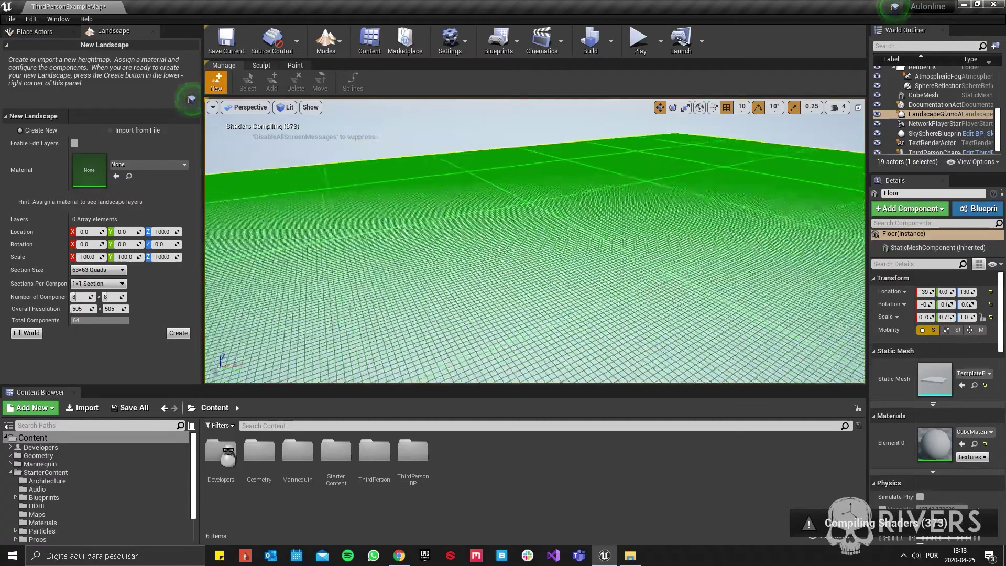
# Step: Set the camera speed to 5 and fly over the landscape grid toward the arena floor
pyautogui.click(838, 107)
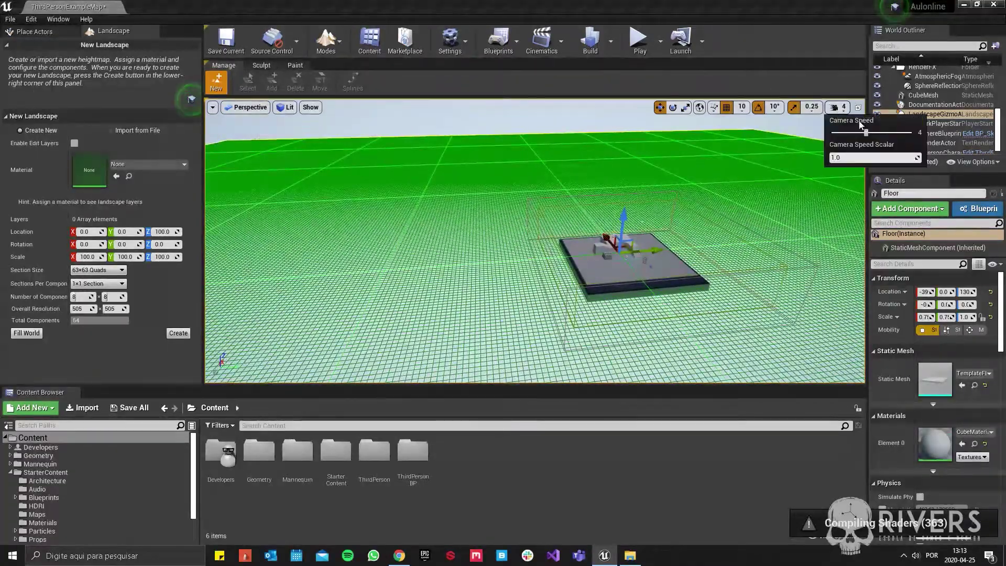
pyautogui.moveTo(535, 241)
pyautogui.mouseDown(button='right')
pyautogui.moveTo(545, 246)
pyautogui.moveTo(535, 231)
pyautogui.mouseUp(button='right')
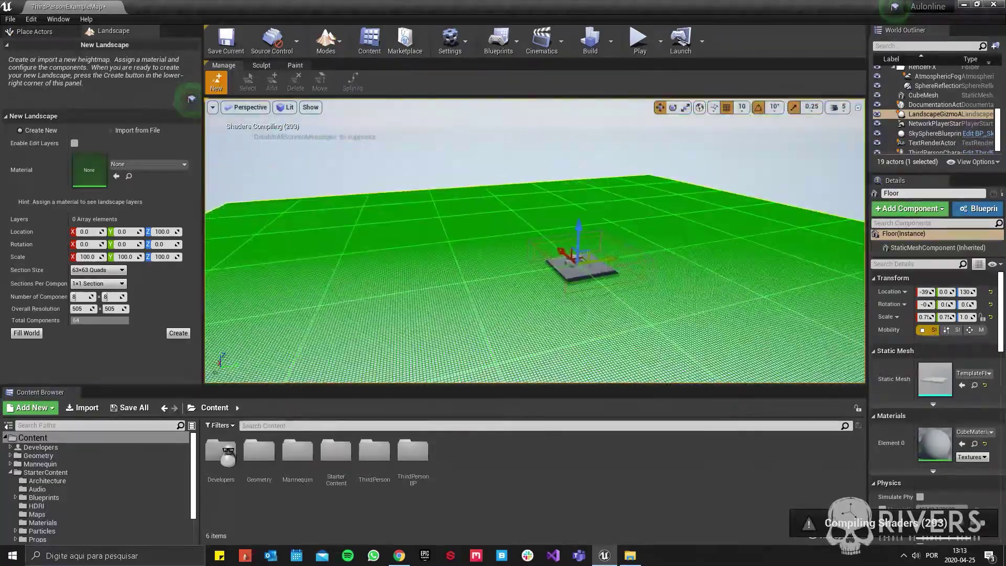
pyautogui.moveTo(705, 189); pyautogui.dragTo(704, 189, button='right')
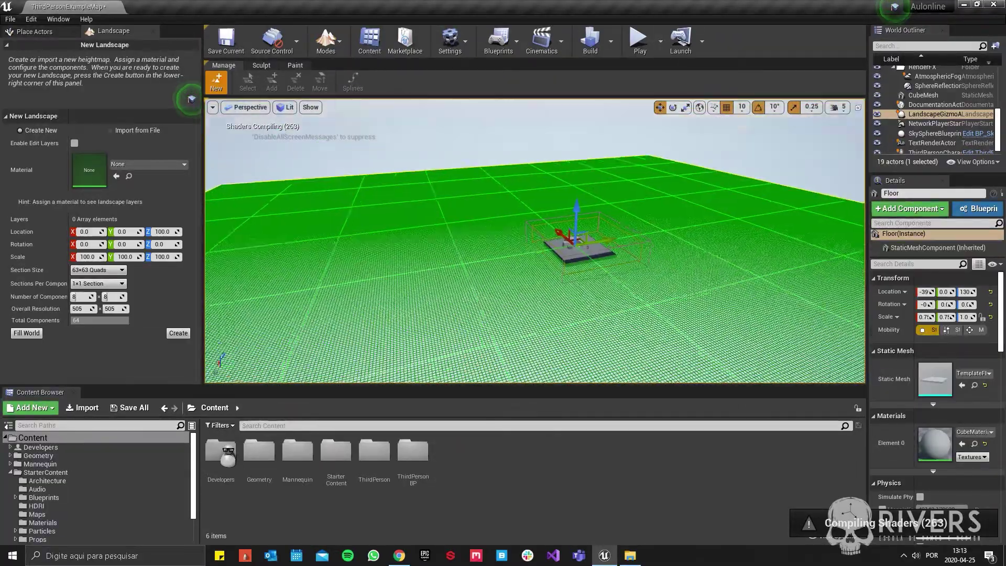
pyautogui.moveTo(486, 145); pyautogui.dragTo(486, 145, button='right')
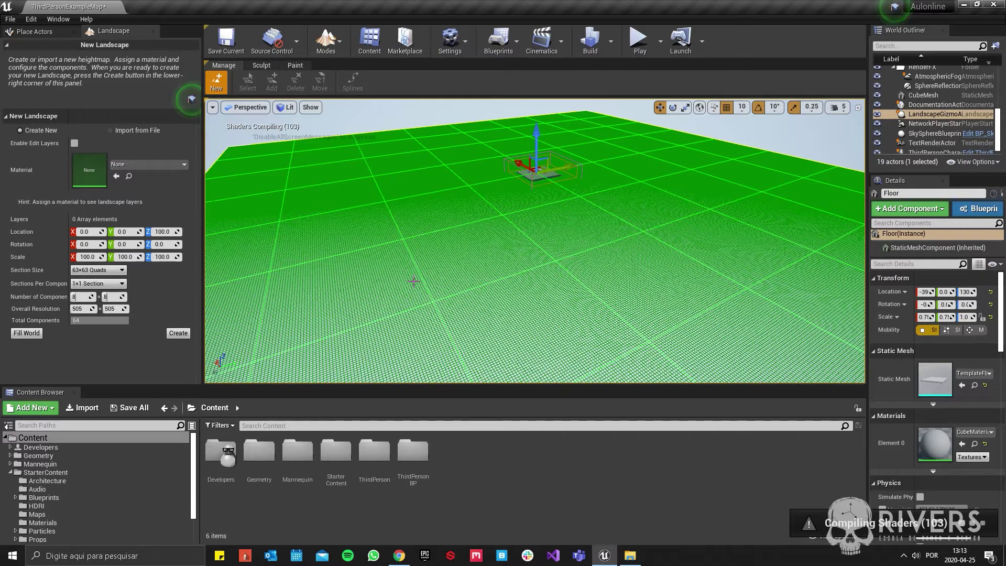
pyautogui.moveTo(429, 203); pyautogui.dragTo(430, 203, button='right')
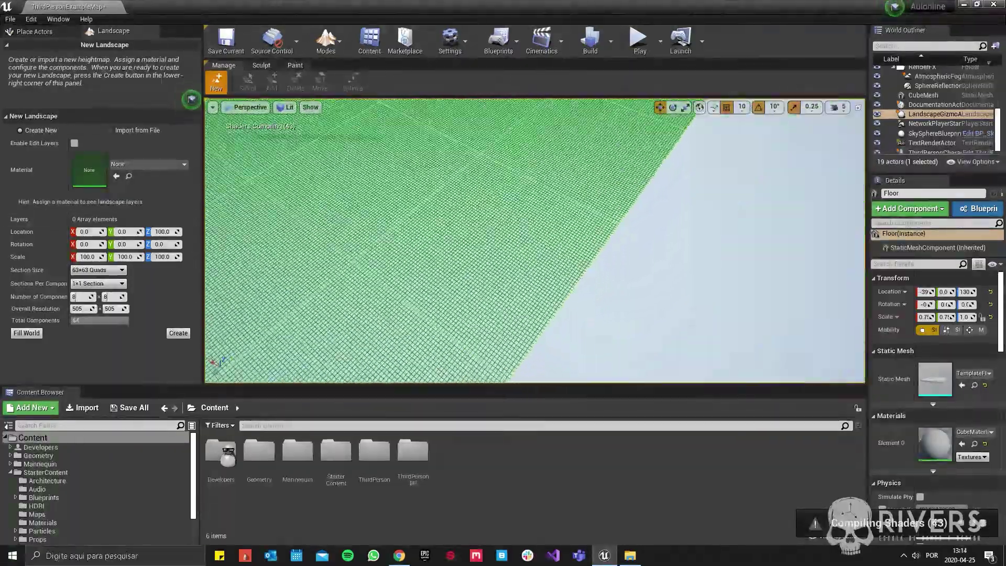
pyautogui.moveTo(602, 240); pyautogui.dragTo(603, 240, button='right')
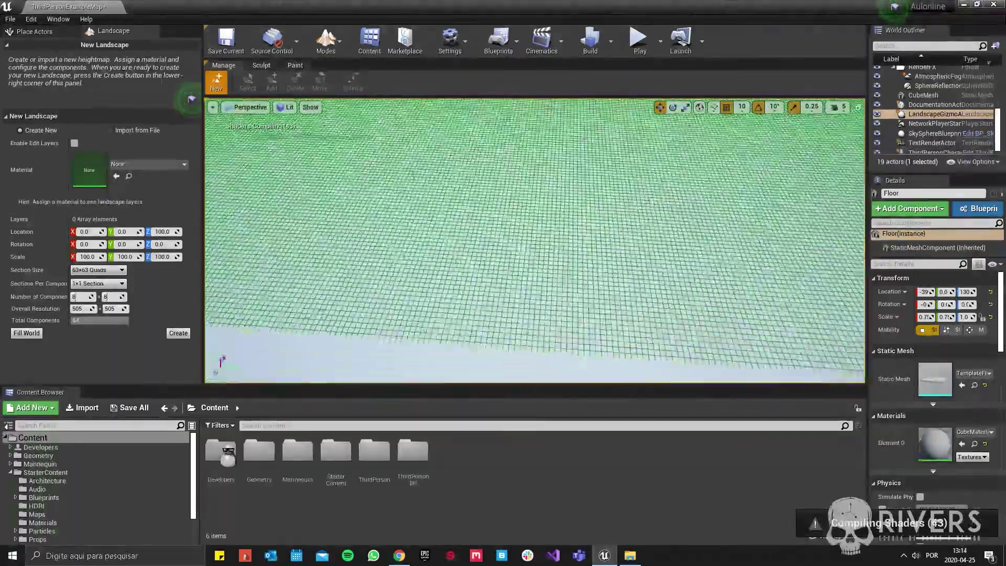
pyautogui.scroll(2, 602, 240)
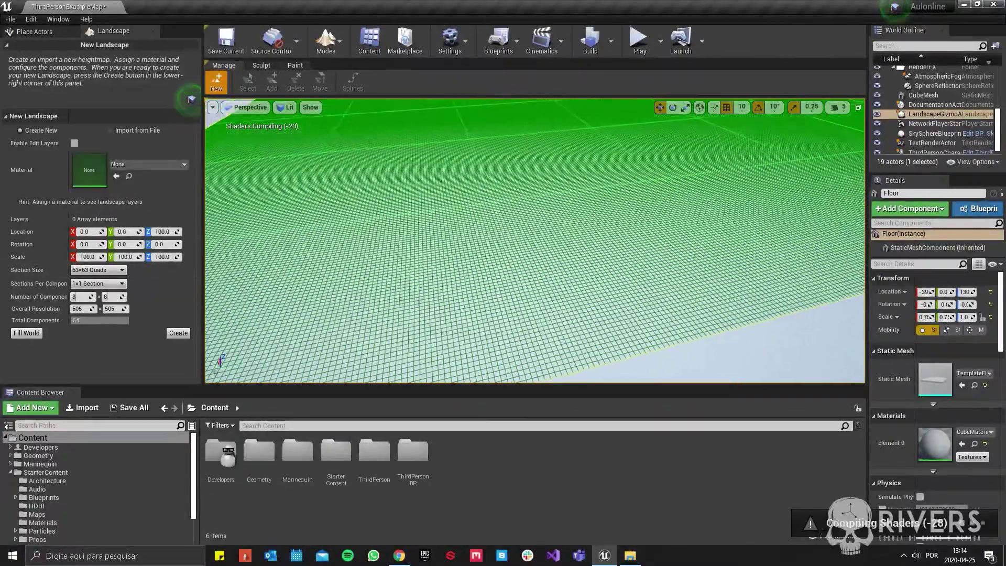
# Step: Try a 255x255 Quads section size, then reset it to 63x63 Quads
pyautogui.click(113, 270)
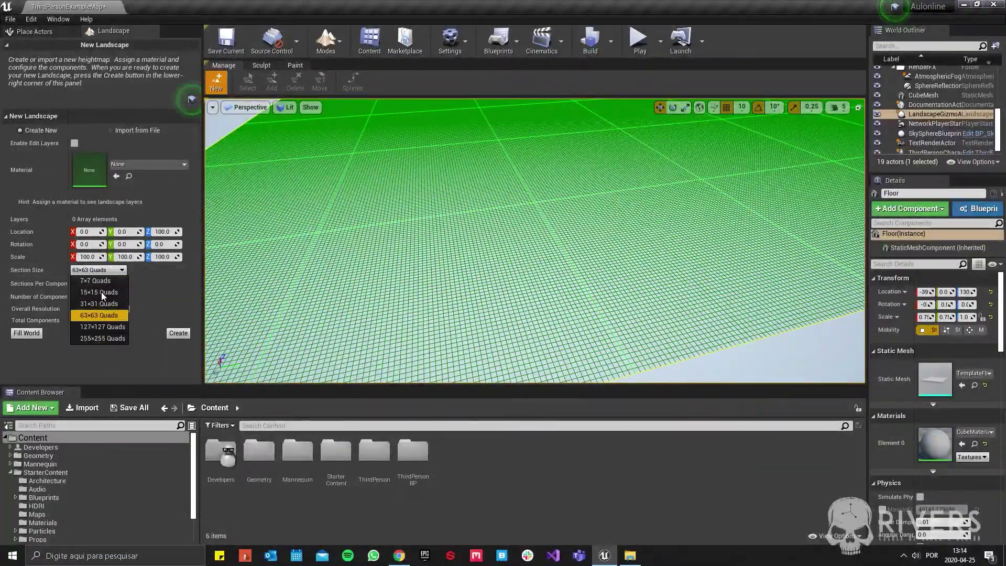
pyautogui.press('Escape')
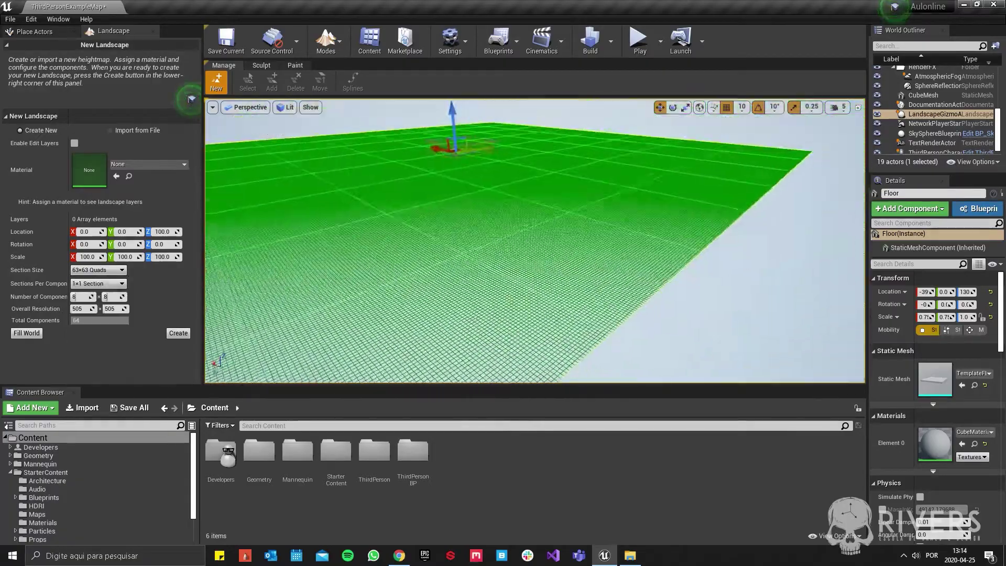
pyautogui.moveTo(646, 356); pyautogui.dragTo(602, 324)
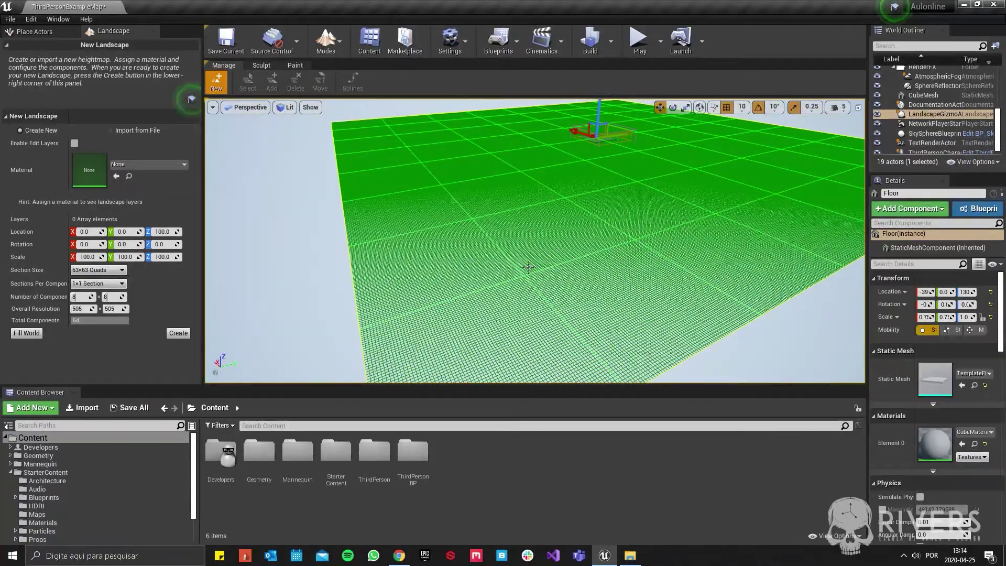
pyautogui.click(98, 270)
pyautogui.click(97, 339)
pyautogui.moveTo(395, 287); pyautogui.dragTo(395, 278, button='right')
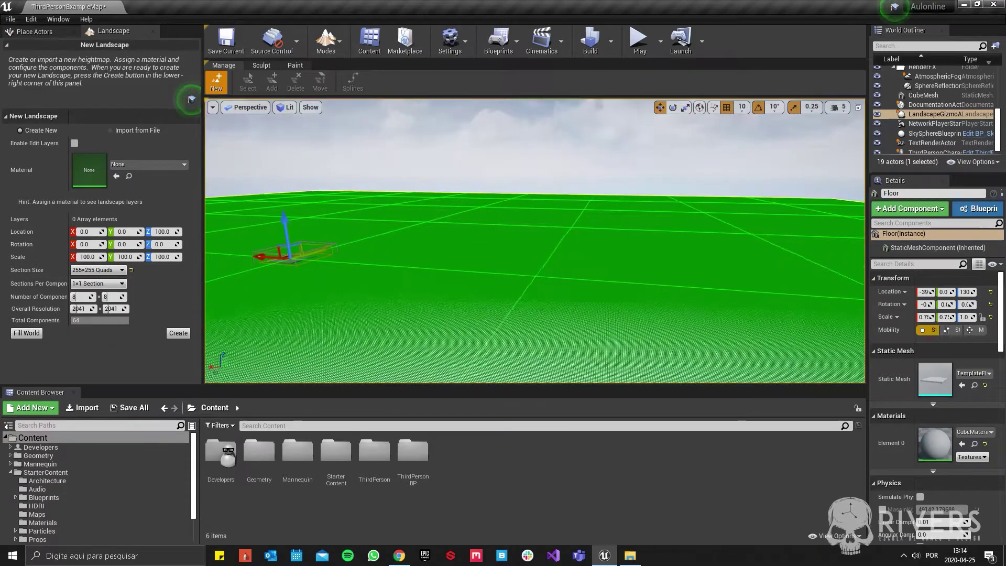
pyautogui.click(132, 272)
# Step: Use 255x255 Quads, fill the world, and 2x2 sections per component for 8161 x 8161
pyautogui.moveTo(84, 296); pyautogui.dragTo(88, 297)
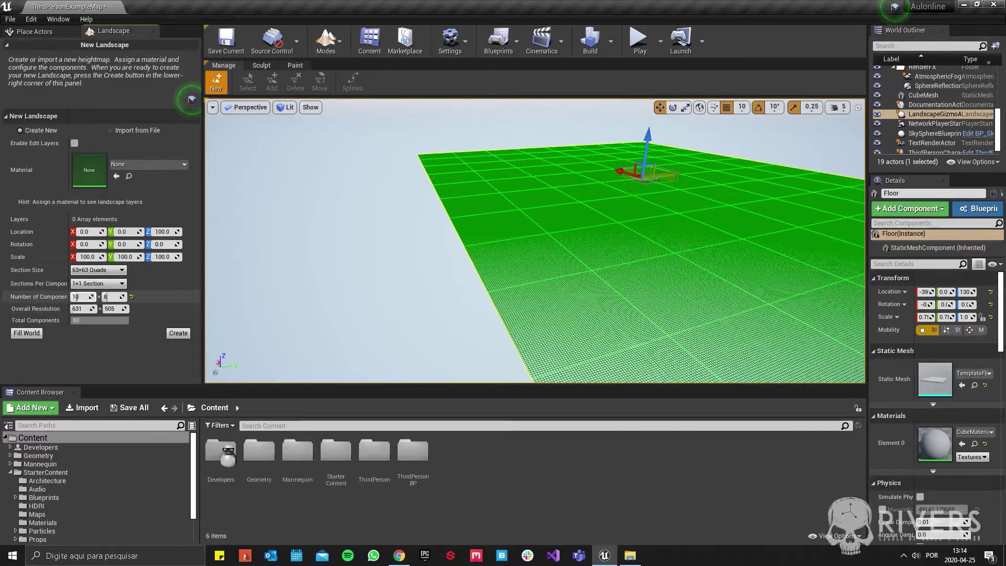
pyautogui.write('12')
pyautogui.press('Return')
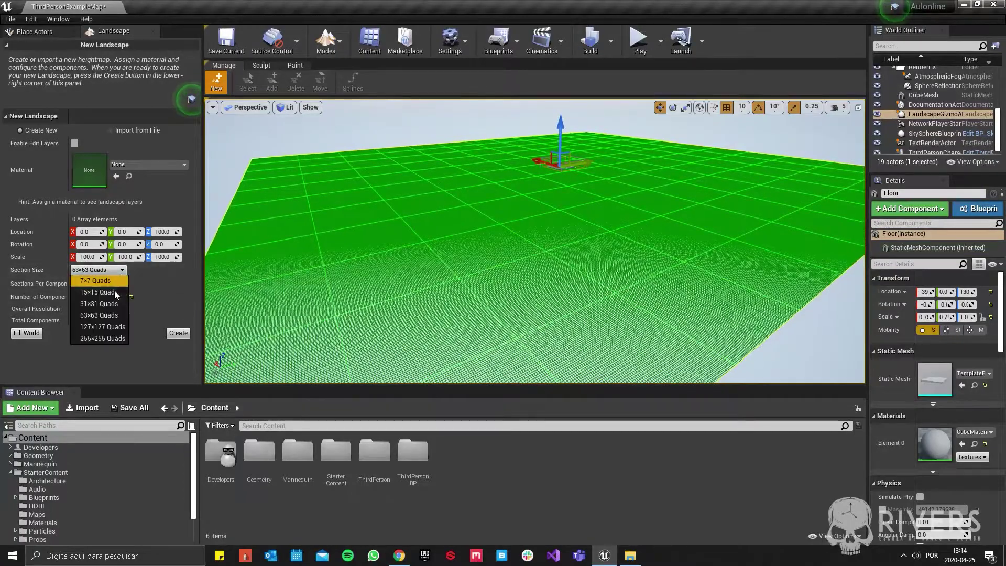
pyautogui.click(101, 339)
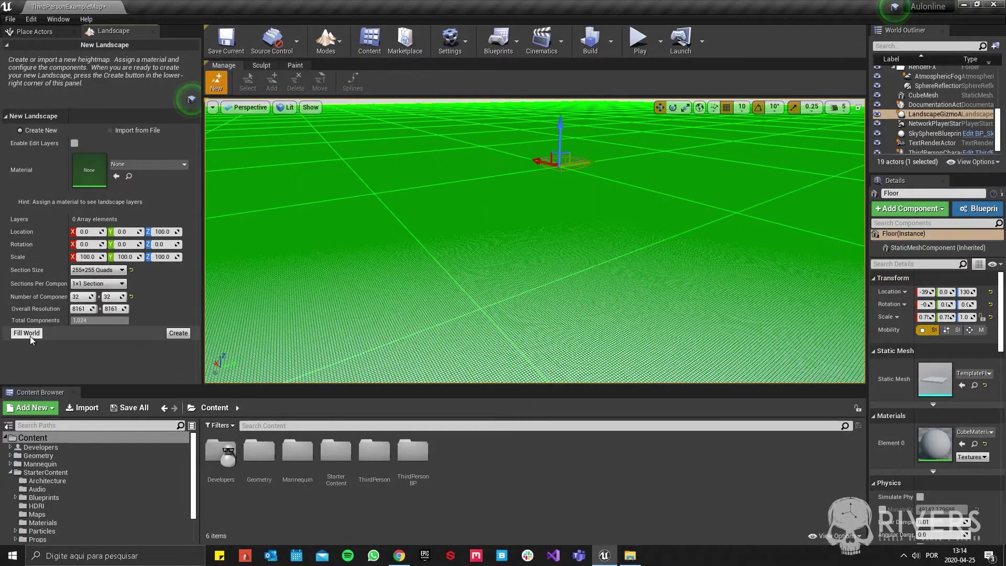
pyautogui.click(30, 335)
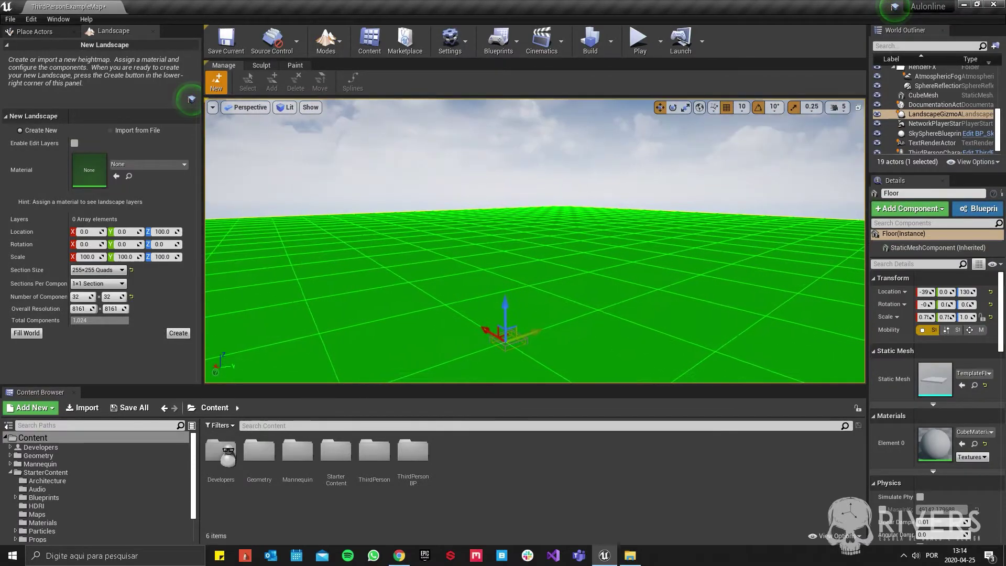
pyautogui.moveTo(560, 273)
pyautogui.mouseDown(button='right')
pyautogui.moveTo(560, 293)
pyautogui.moveTo(558, 283)
pyautogui.mouseUp(button='right')
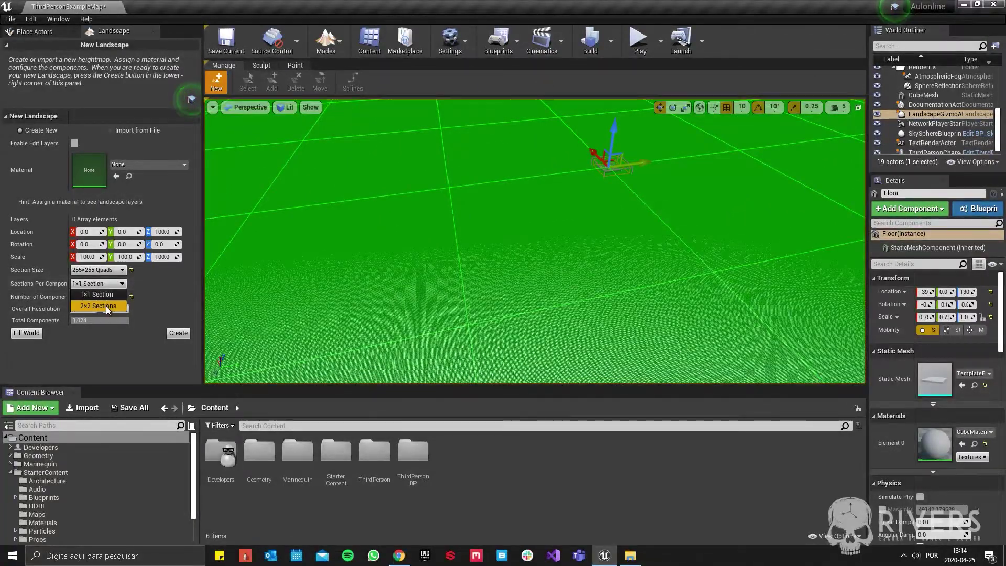
pyautogui.click(107, 310)
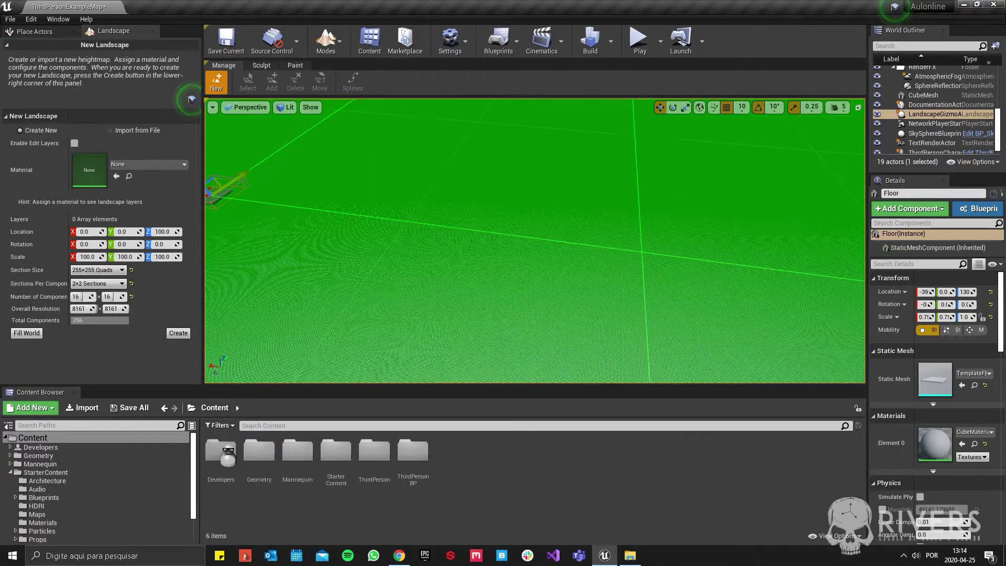
pyautogui.moveTo(535, 241); pyautogui.dragTo(534, 241, button='right')
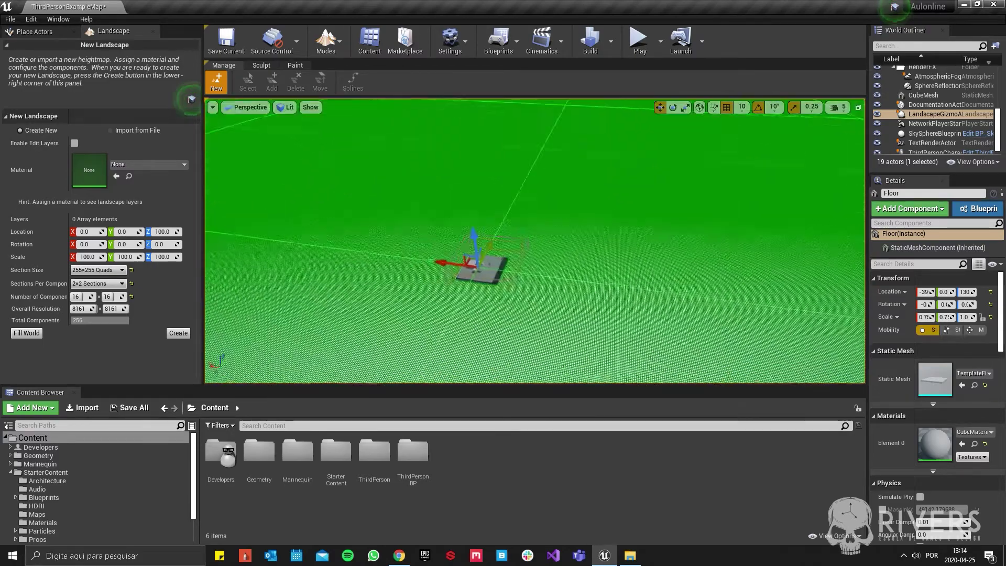
# Step: Reset sections per component, section size and number of components to their defaults
pyautogui.click(132, 285)
pyautogui.click(132, 271)
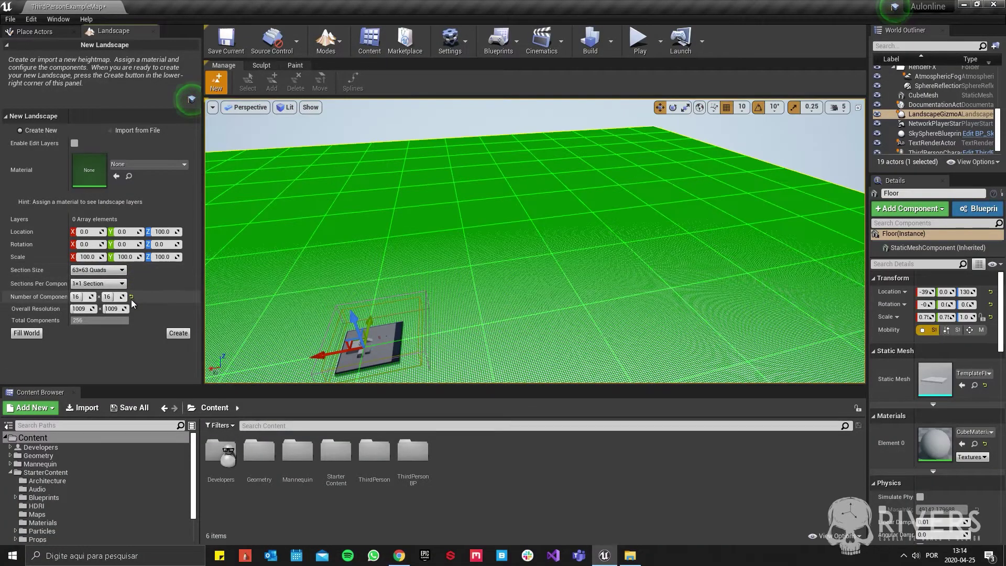
pyautogui.click(132, 297)
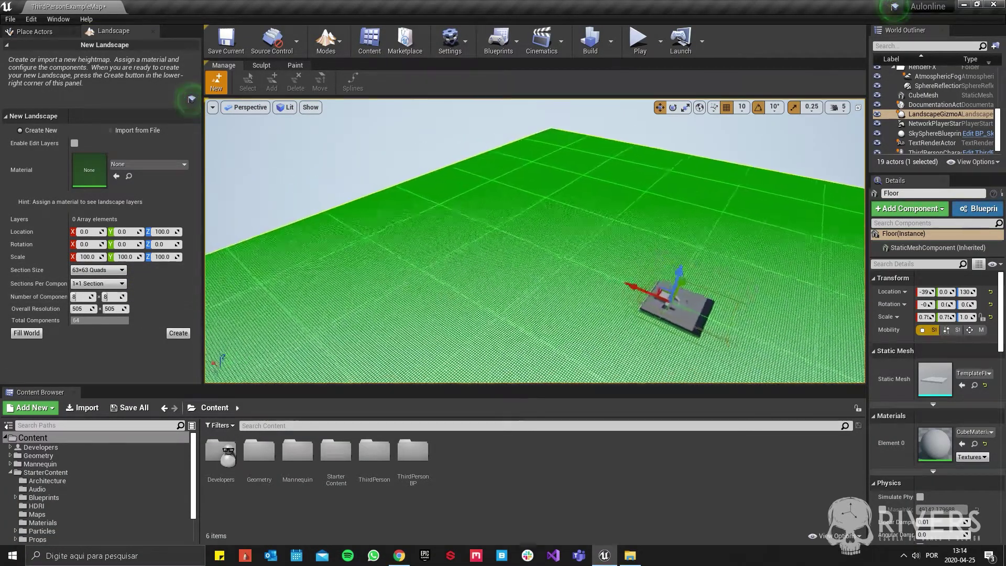
pyautogui.moveTo(535, 241); pyautogui.dragTo(535, 241, button='right')
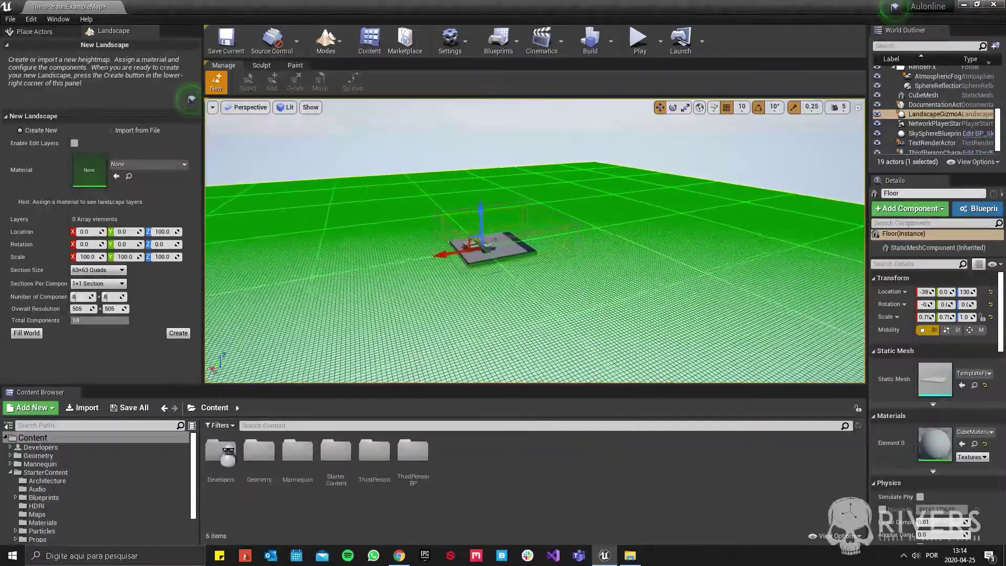
pyautogui.moveTo(582, 293); pyautogui.dragTo(582, 294, button='right')
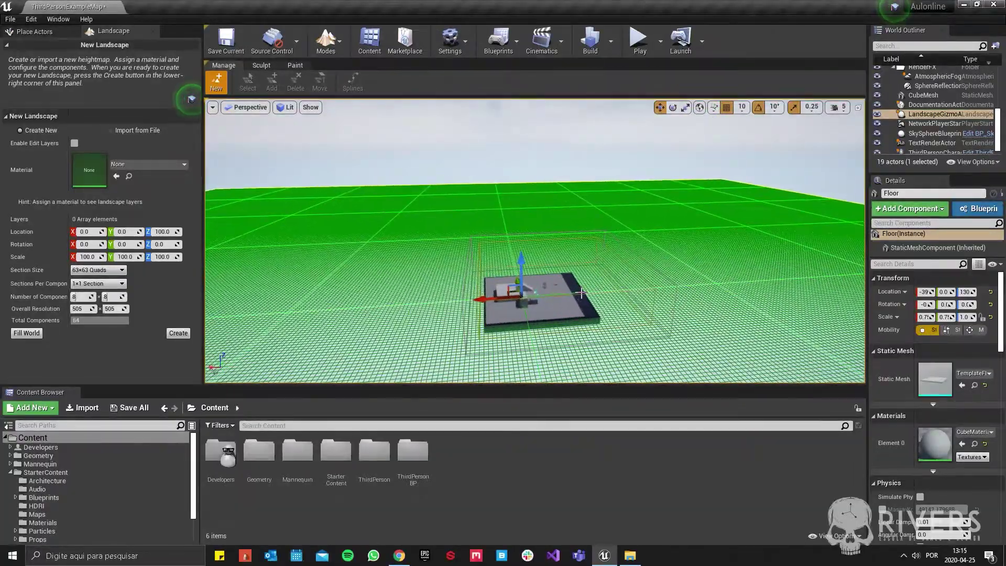
# Step: Keep Create New selected and create the 505 x 505 landscape
pyautogui.click(113, 130)
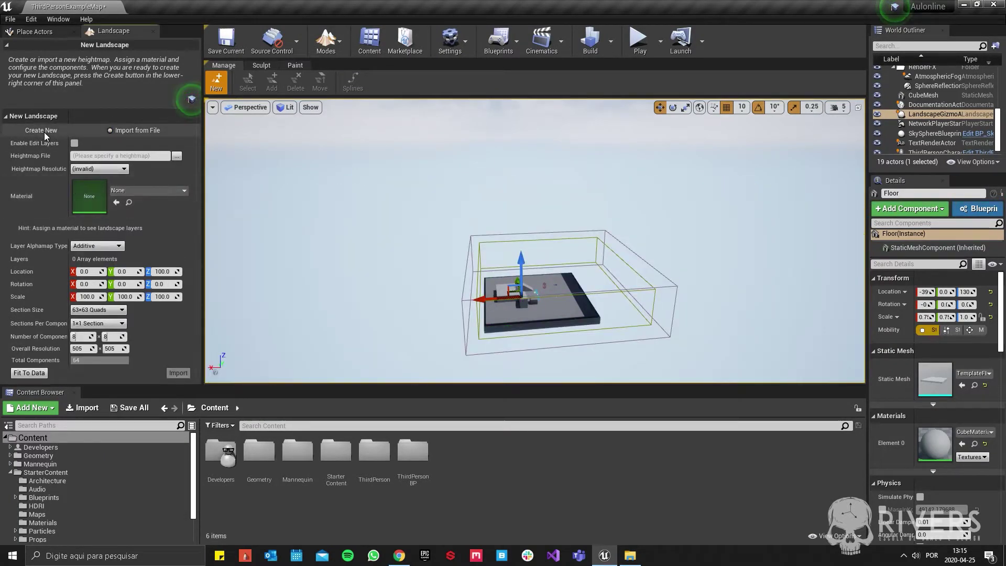
pyautogui.click(29, 131)
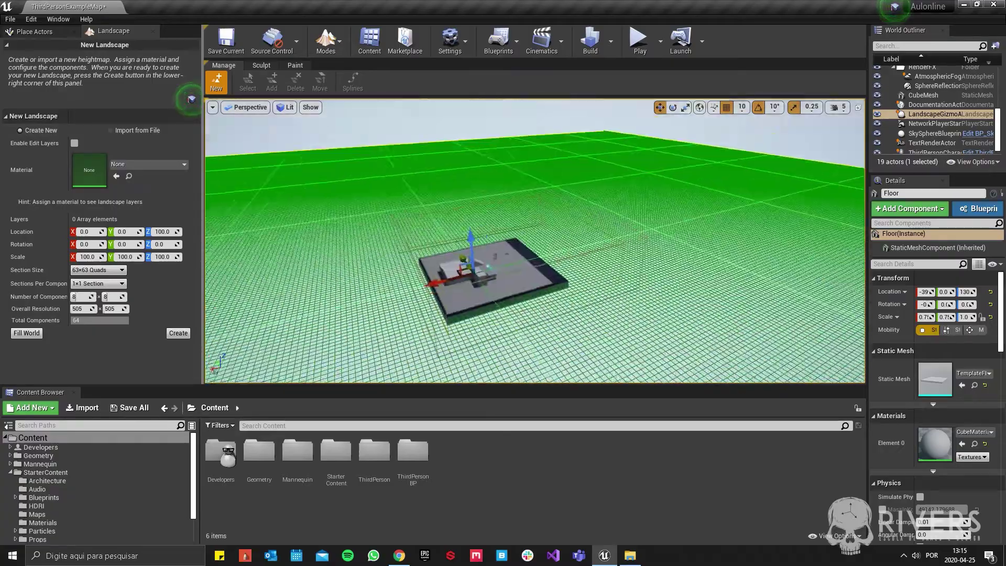
pyautogui.moveTo(676, 295); pyautogui.dragTo(676, 295, button='right')
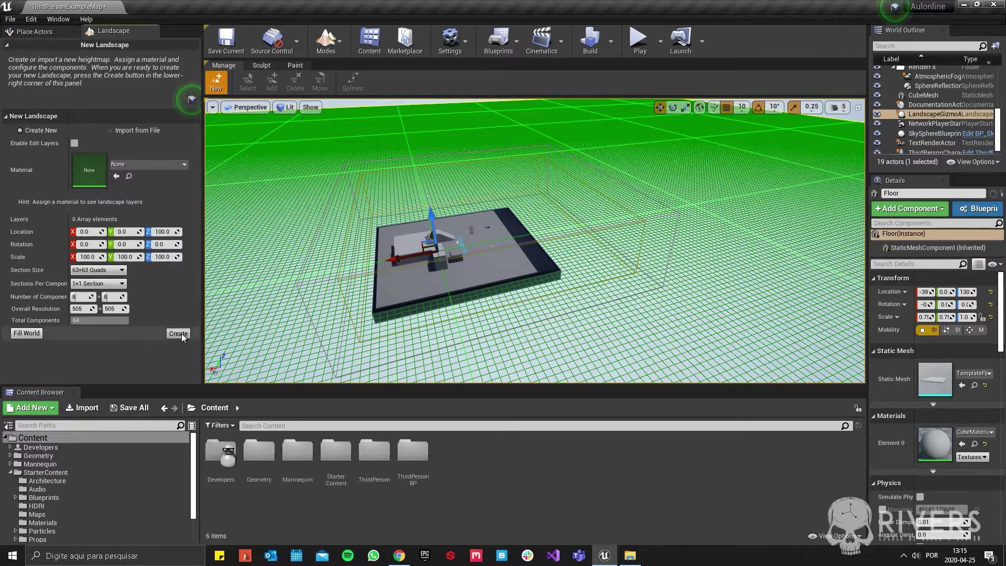
pyautogui.click(178, 334)
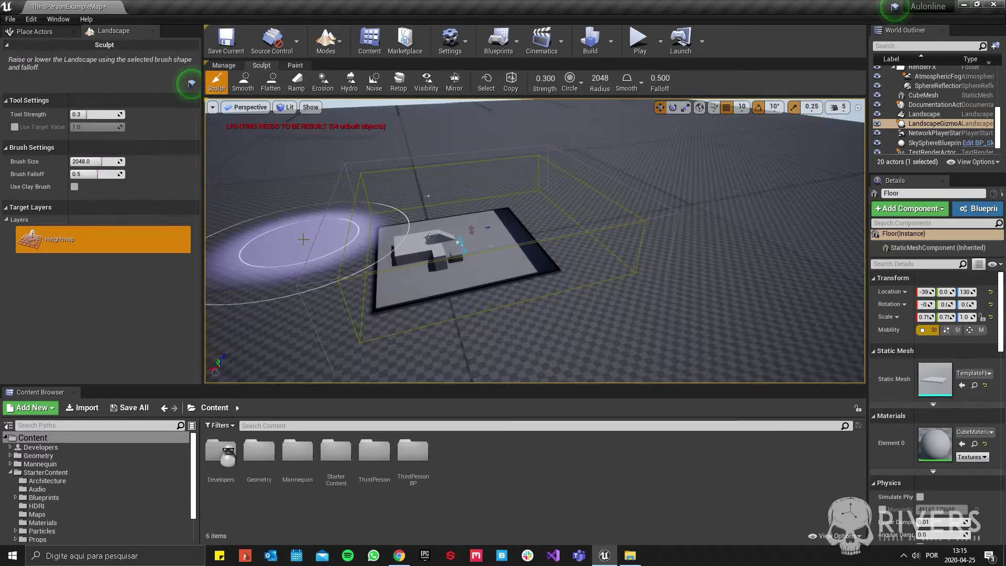
# Step: Sculpt raised bumps into the landscape beside the floor
pyautogui.moveTo(703, 274)
pyautogui.mouseDown(button='right')
pyautogui.moveTo(703, 235)
pyautogui.moveTo(703, 293)
pyautogui.mouseUp(button='right')
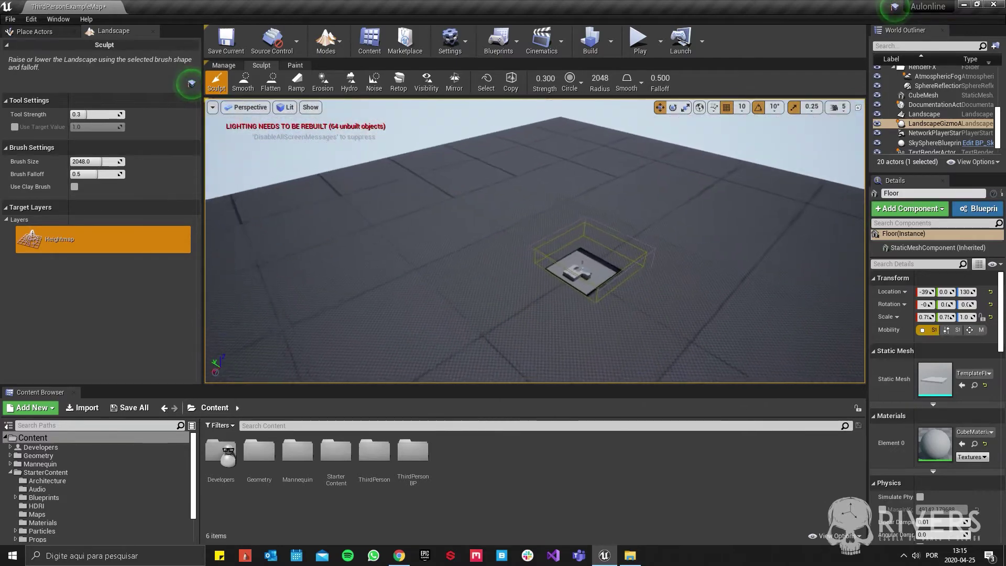
pyautogui.moveTo(411, 180); pyautogui.dragTo(230, 173, button='right')
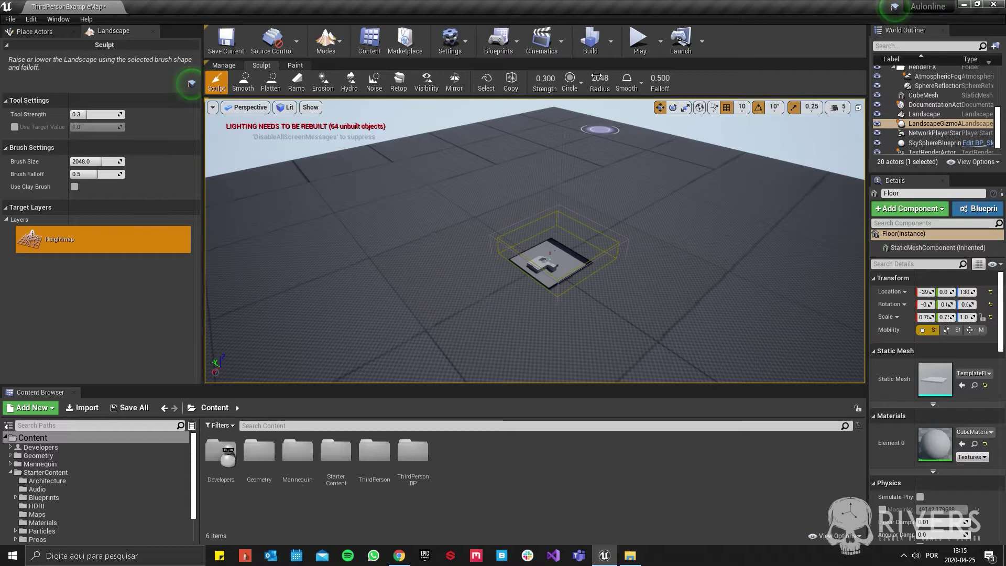
pyautogui.moveTo(635, 257); pyautogui.dragTo(630, 256, button='right')
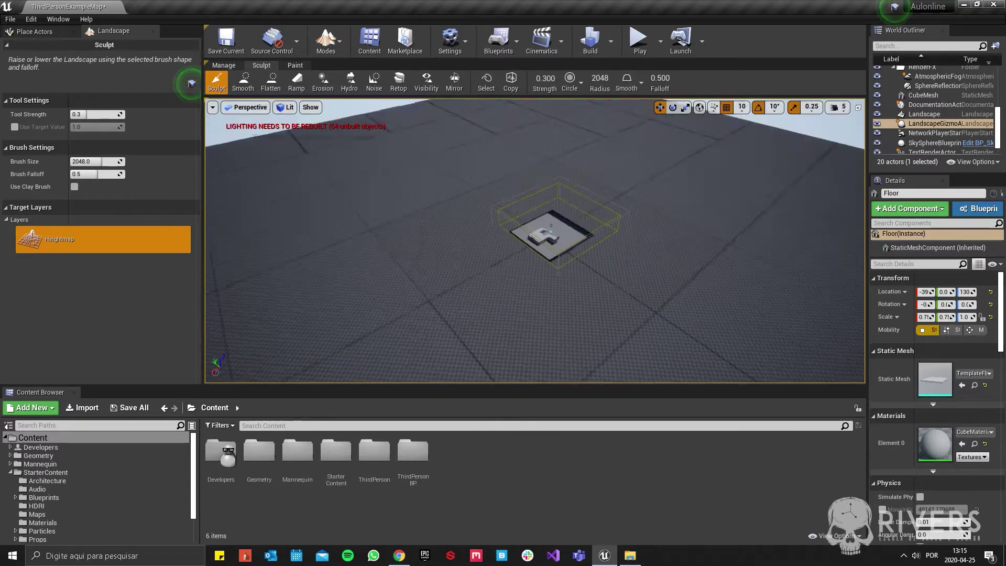
pyautogui.moveTo(582, 218); pyautogui.dragTo(450, 249, button='right')
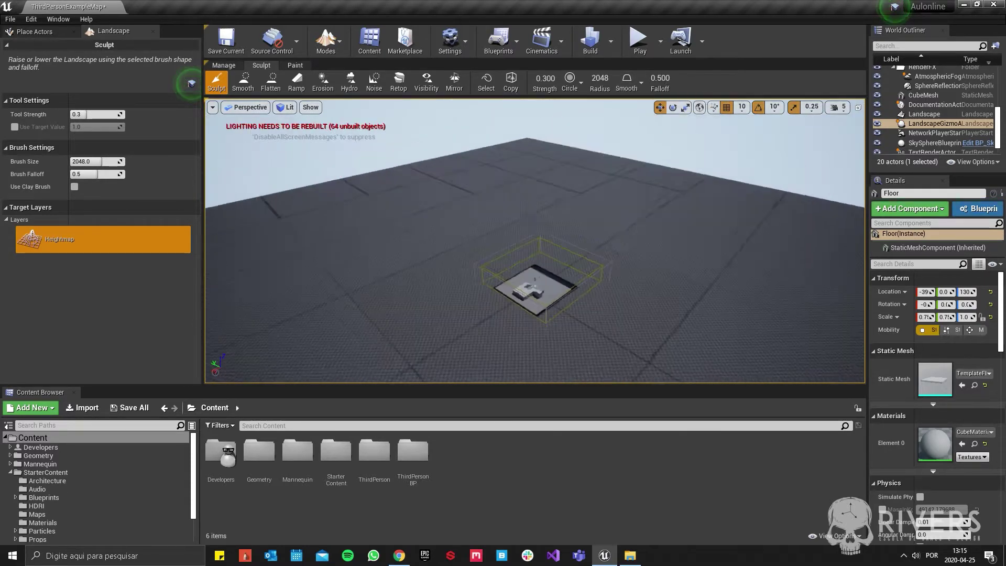
pyautogui.moveTo(449, 249); pyautogui.dragTo(478, 216)
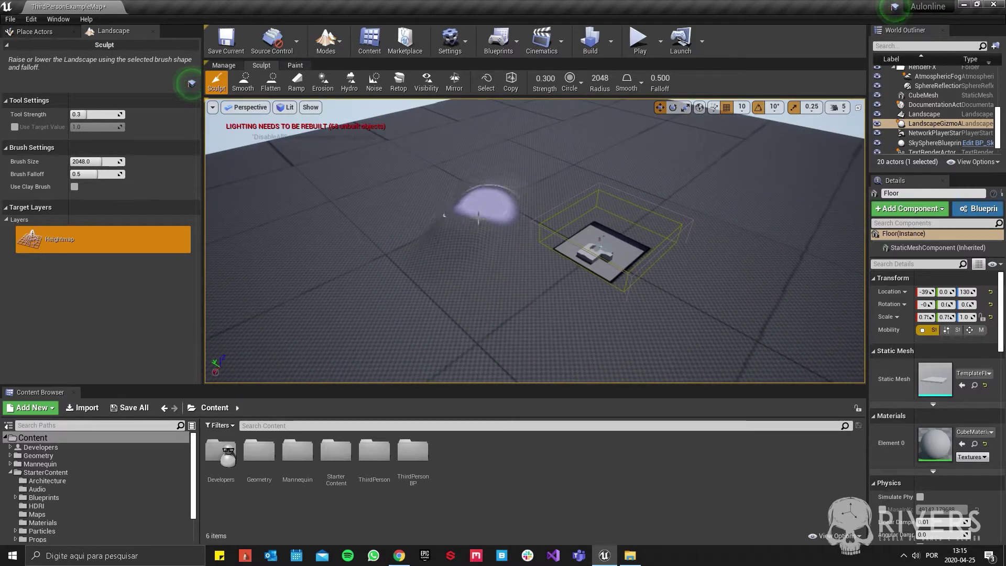
pyautogui.moveTo(495, 170); pyautogui.dragTo(707, 282, button='right')
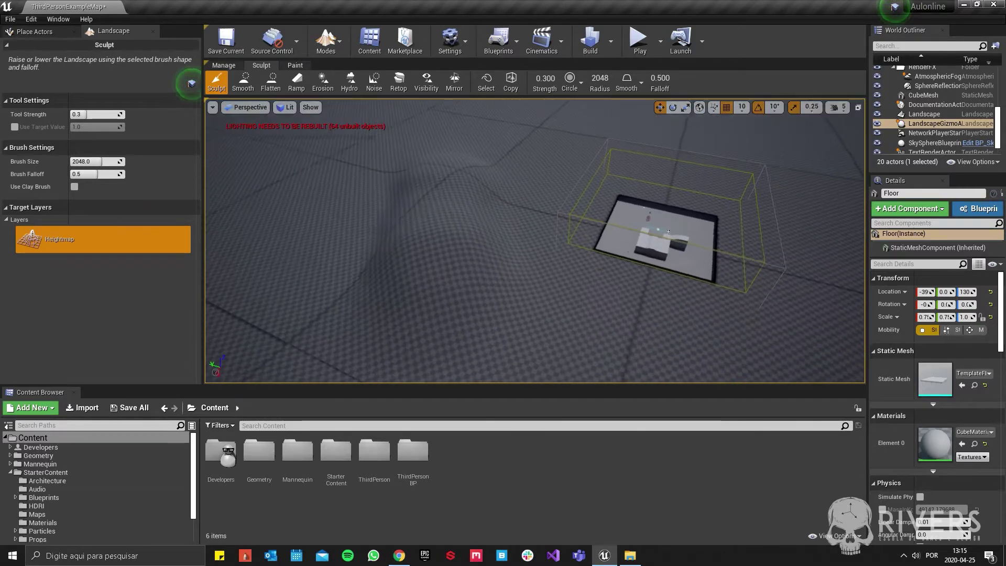
pyautogui.moveTo(512, 196); pyautogui.dragTo(516, 260)
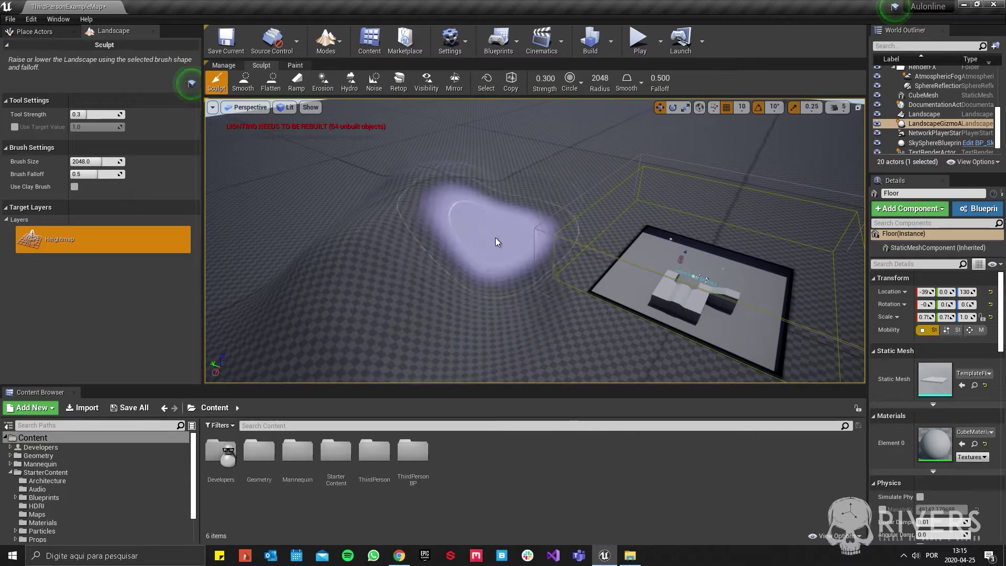
pyautogui.moveTo(530, 310); pyautogui.dragTo(530, 367, button='right')
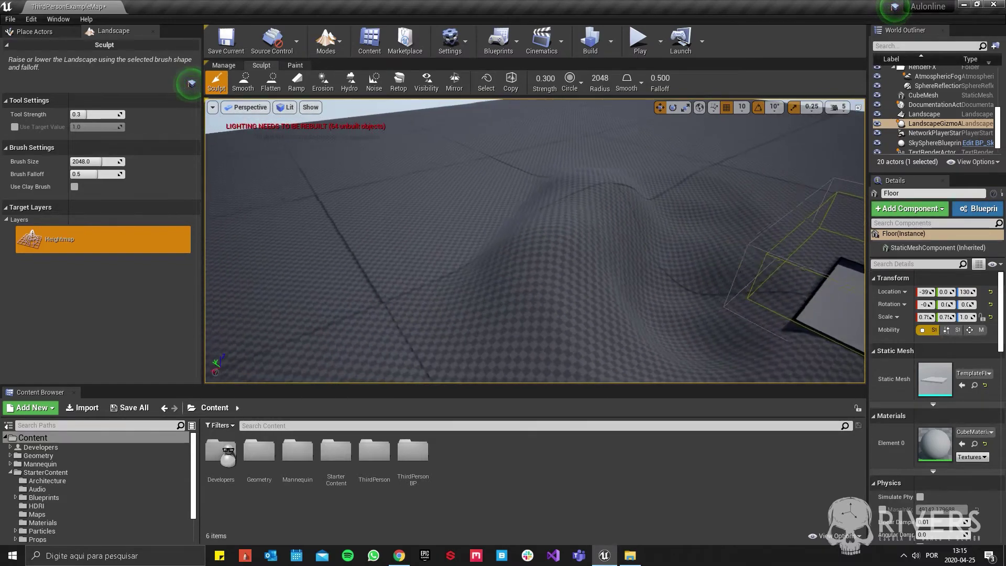
pyautogui.moveTo(438, 169); pyautogui.dragTo(559, 252, button='right')
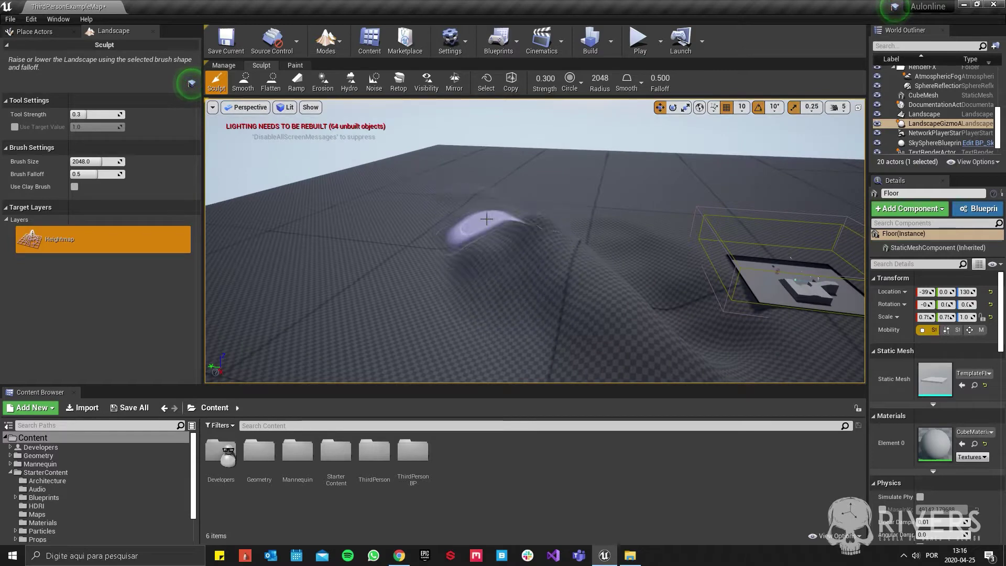
pyautogui.moveTo(499, 241); pyautogui.dragTo(499, 315, button='right')
# Step: Orbit around the sculpted hill and gizmo box to inspect them from several angles
pyautogui.scroll(-5, 551, 191)
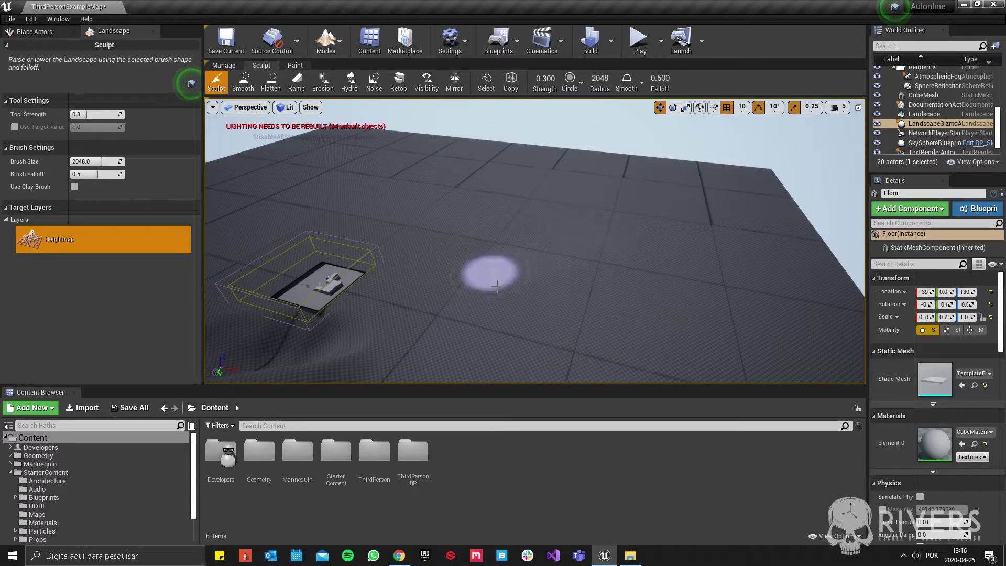
pyautogui.moveTo(734, 338); pyautogui.dragTo(685, 274, button='right')
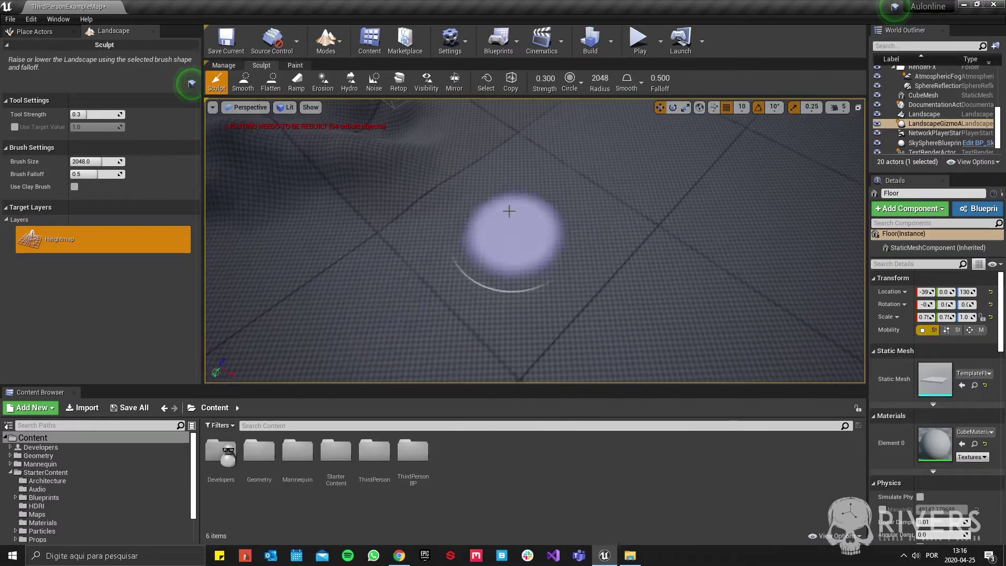
pyautogui.moveTo(506, 340); pyautogui.dragTo(498, 285, button='right')
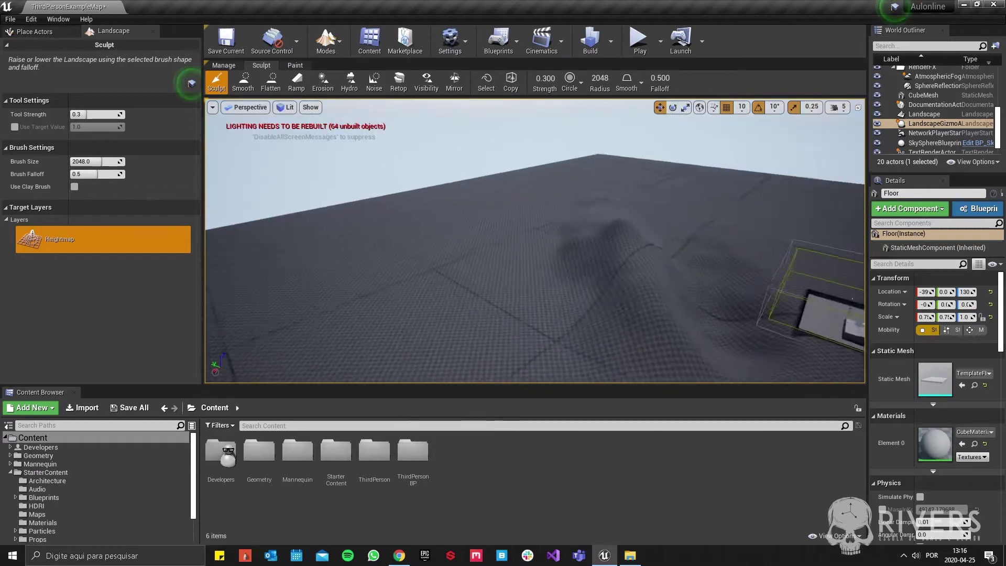
pyautogui.moveTo(387, 285)
pyautogui.mouseDown(button='right')
pyautogui.moveTo(560, 201)
pyautogui.moveTo(540, 258)
pyautogui.mouseUp(button='right')
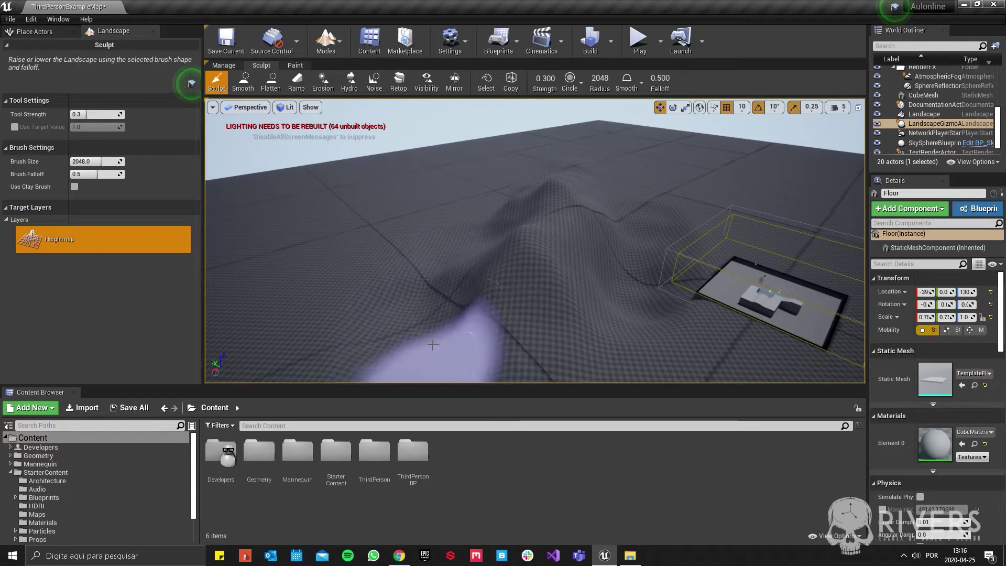
pyautogui.moveTo(386, 266); pyautogui.dragTo(367, 265, button='right')
pyautogui.moveTo(452, 261); pyautogui.dragTo(452, 261, button='right')
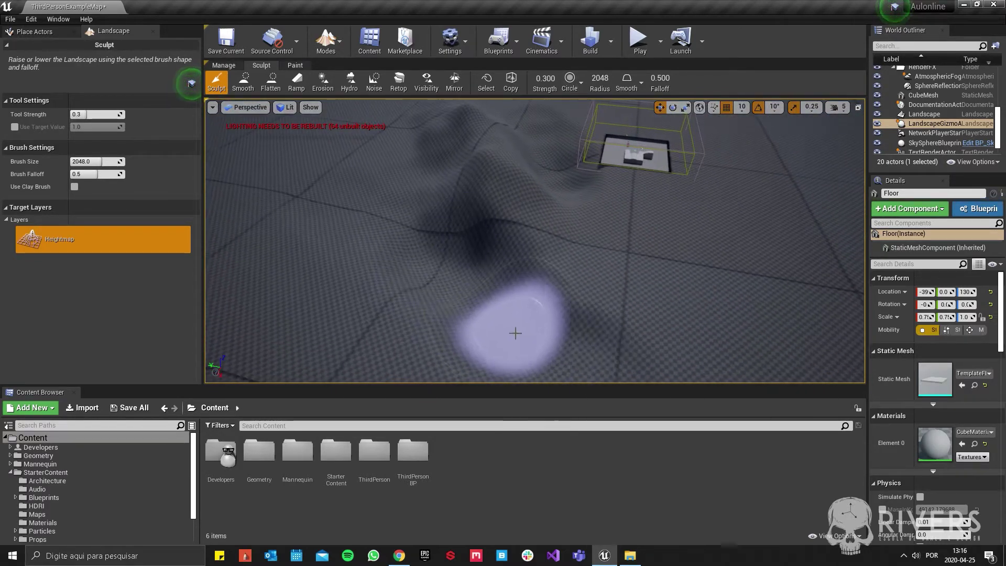
pyautogui.moveTo(434, 279); pyautogui.dragTo(435, 279, button='right')
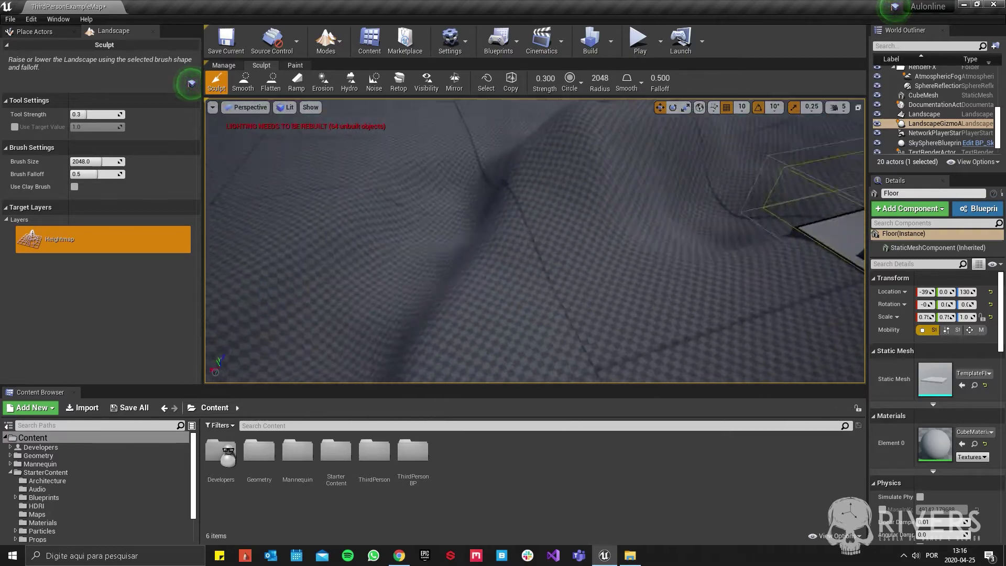
pyautogui.moveTo(231, 222); pyautogui.dragTo(232, 222, button='right')
pyautogui.moveTo(449, 242); pyautogui.dragTo(443, 251, button='right')
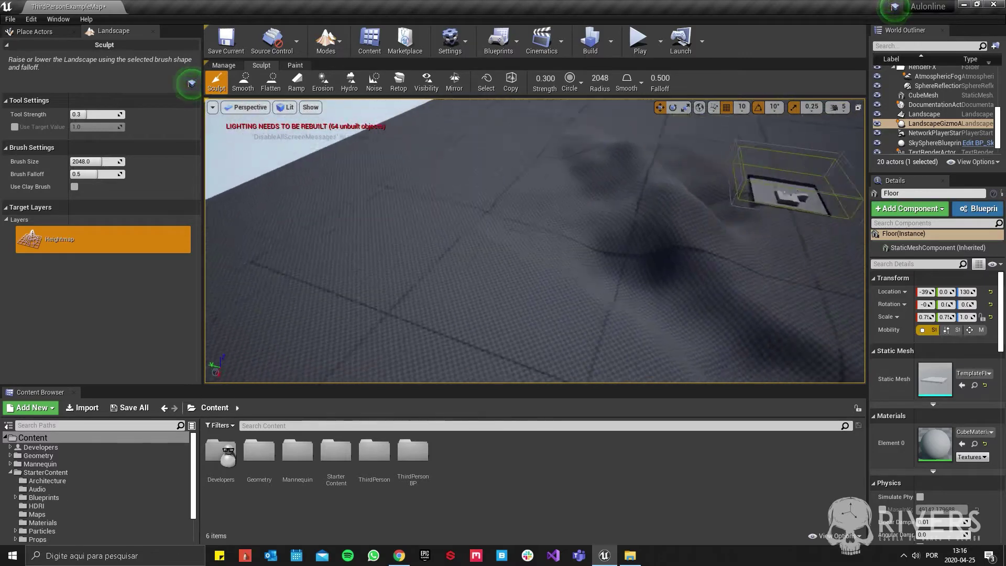
pyautogui.moveTo(571, 111); pyautogui.dragTo(572, 111, button='right')
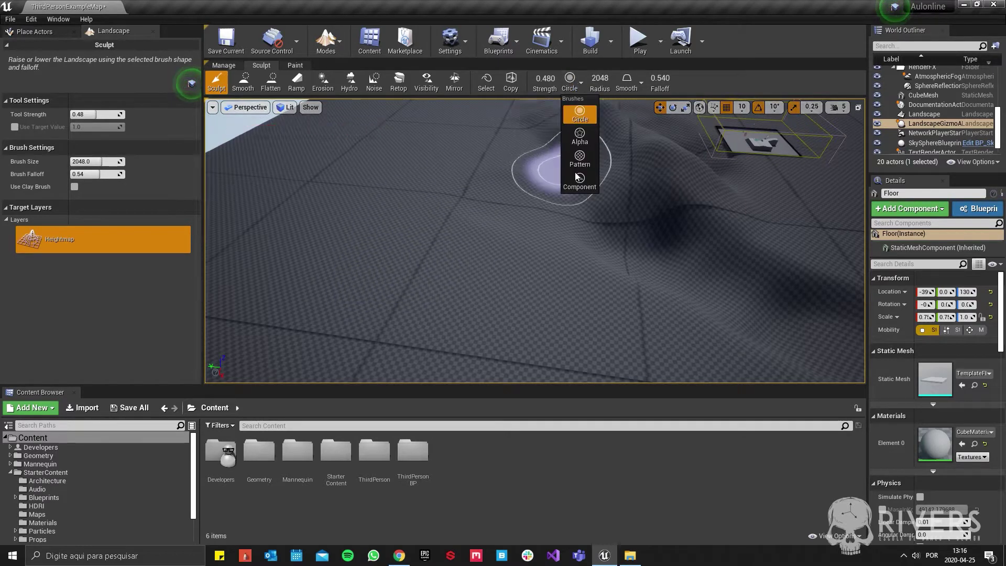
# Step: Stamp raised blocks with an alpha brush, then tile raised and sunken blocks with the Pattern brush
pyautogui.click(592, 140)
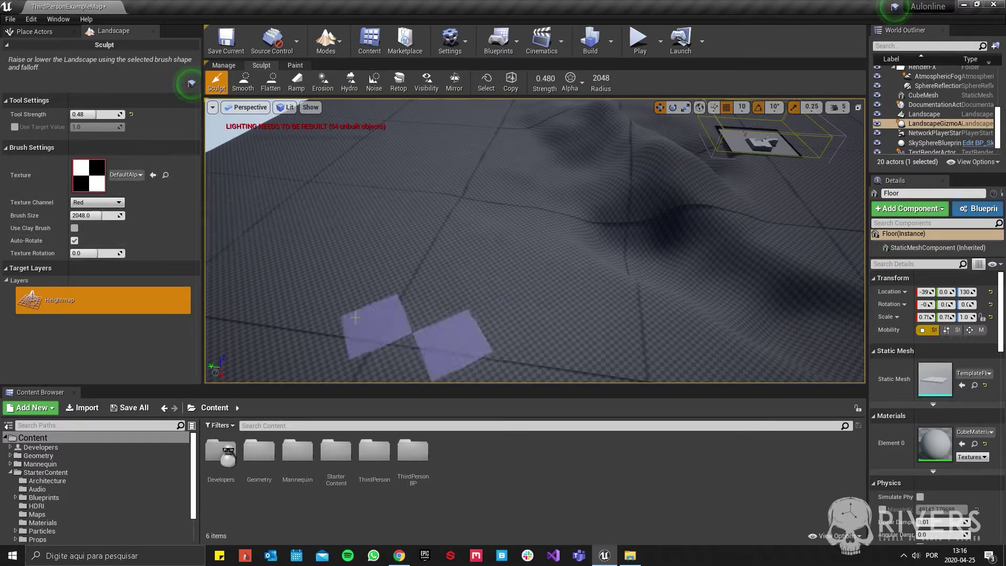
pyautogui.moveTo(425, 304); pyautogui.dragTo(471, 217)
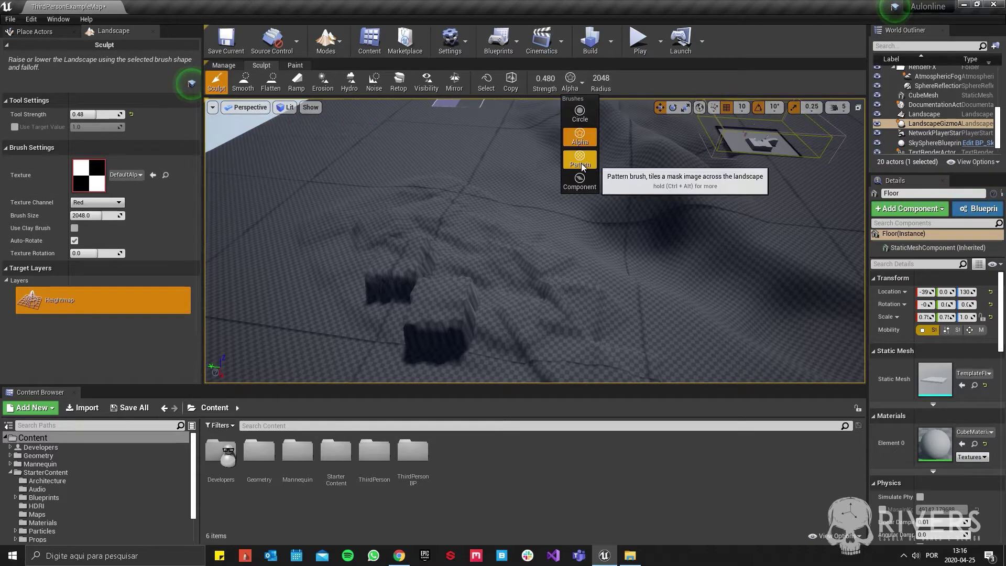
pyautogui.click(579, 161)
pyautogui.moveTo(606, 242); pyautogui.dragTo(533, 182, button='right')
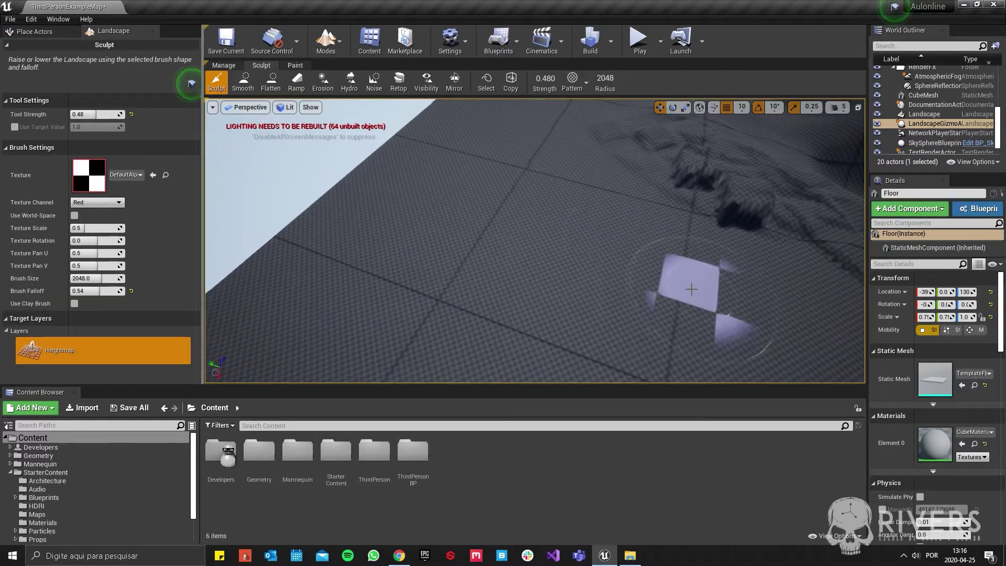
pyautogui.moveTo(692, 289)
pyautogui.mouseDown()
pyautogui.moveTo(445, 247)
pyautogui.moveTo(429, 176)
pyautogui.mouseUp()
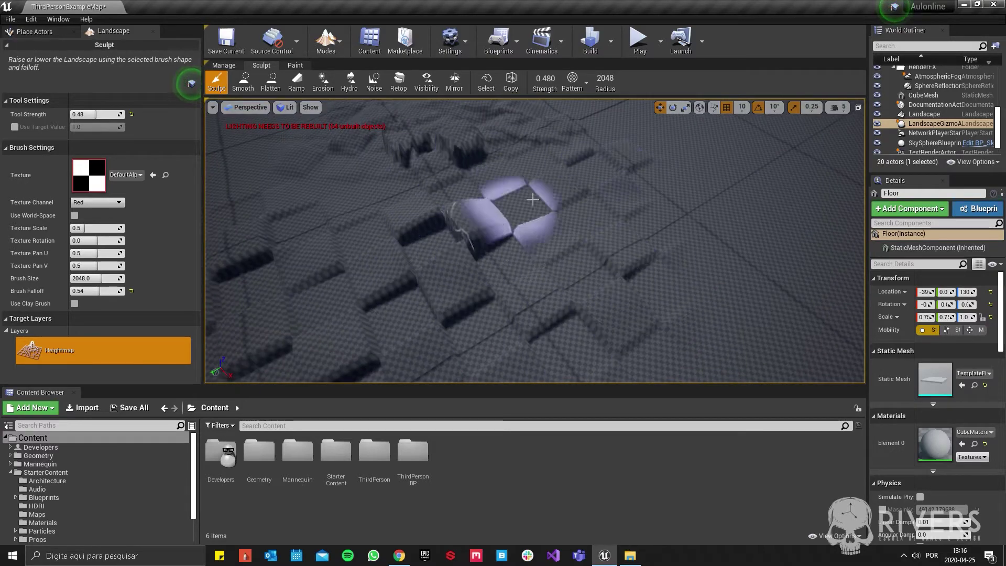
pyautogui.moveTo(763, 258)
pyautogui.mouseDown(button='right')
pyautogui.moveTo(348, 180)
pyautogui.moveTo(583, 220)
pyautogui.mouseUp(button='right')
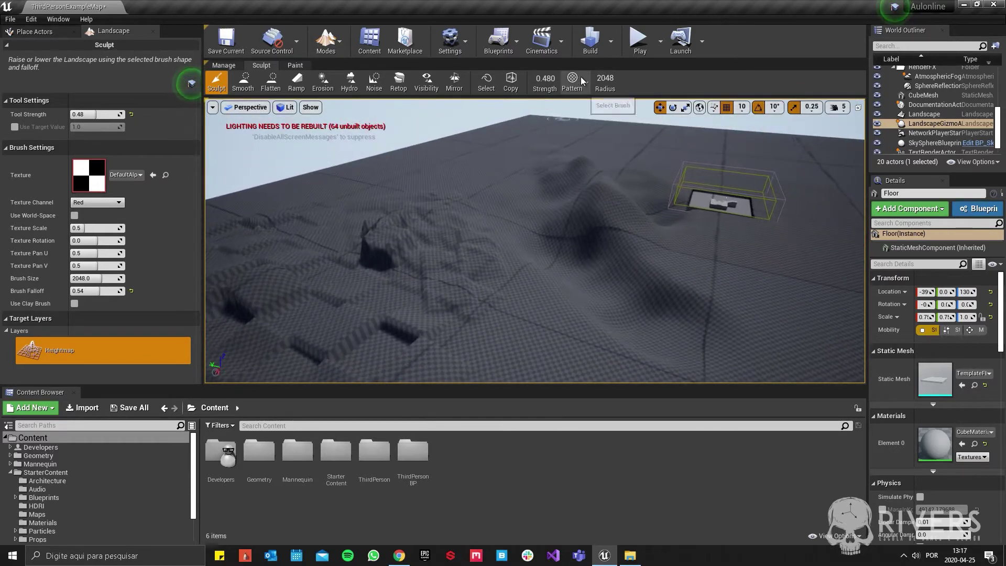
# Step: Switch the sculpt brush back to the round Circle shape
pyautogui.click(581, 114)
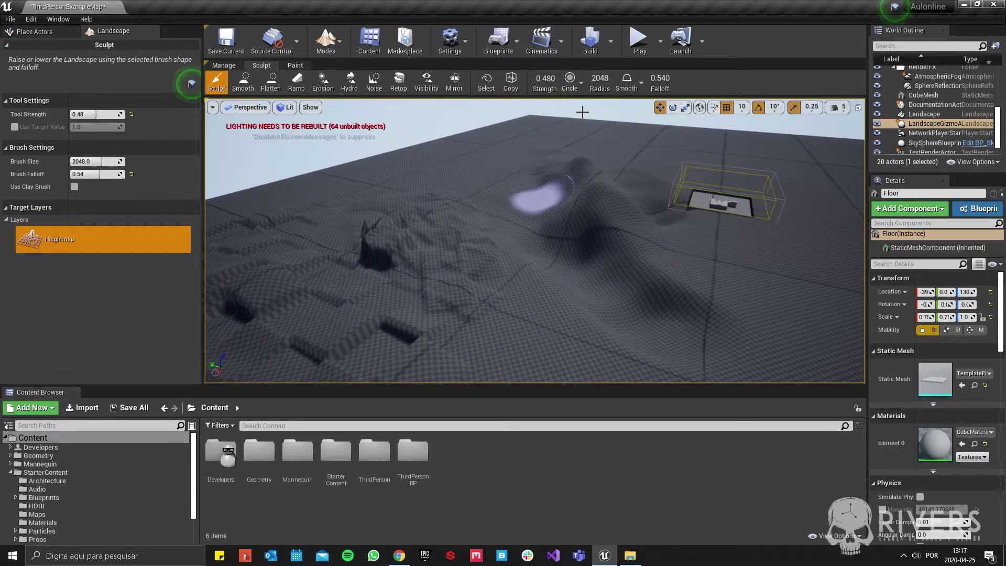
pyautogui.moveTo(568, 149); pyautogui.dragTo(523, 299, button='right')
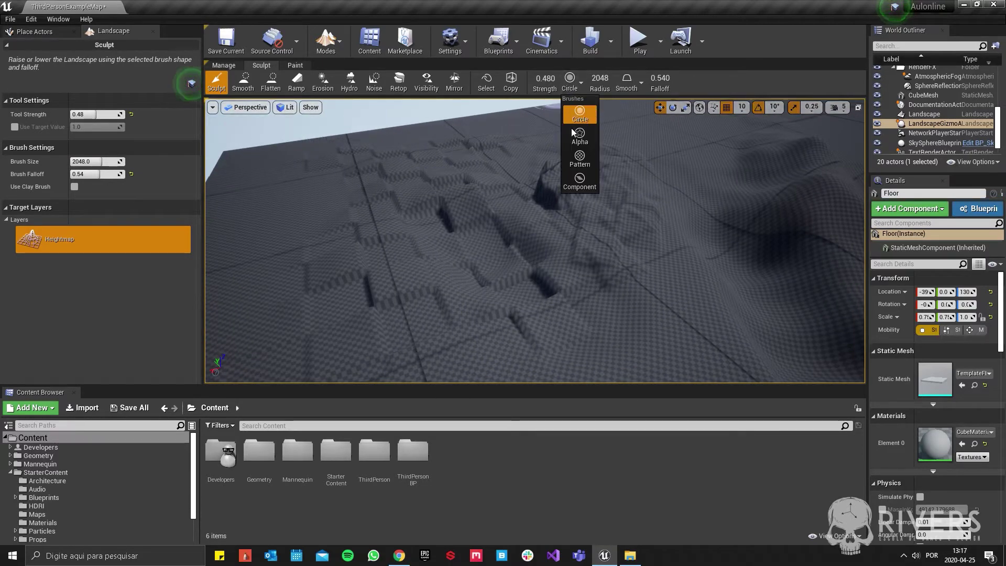
pyautogui.click(570, 71)
# Step: Smooth the sharp block ridges and enlarge the brush radius to about 2758
pyautogui.click(241, 82)
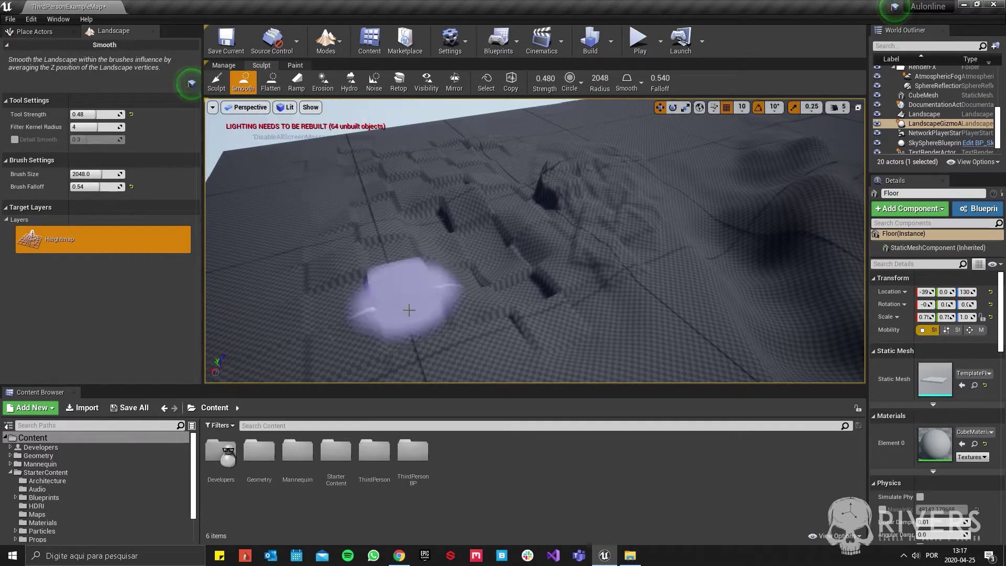
pyautogui.moveTo(464, 164); pyautogui.dragTo(588, 283)
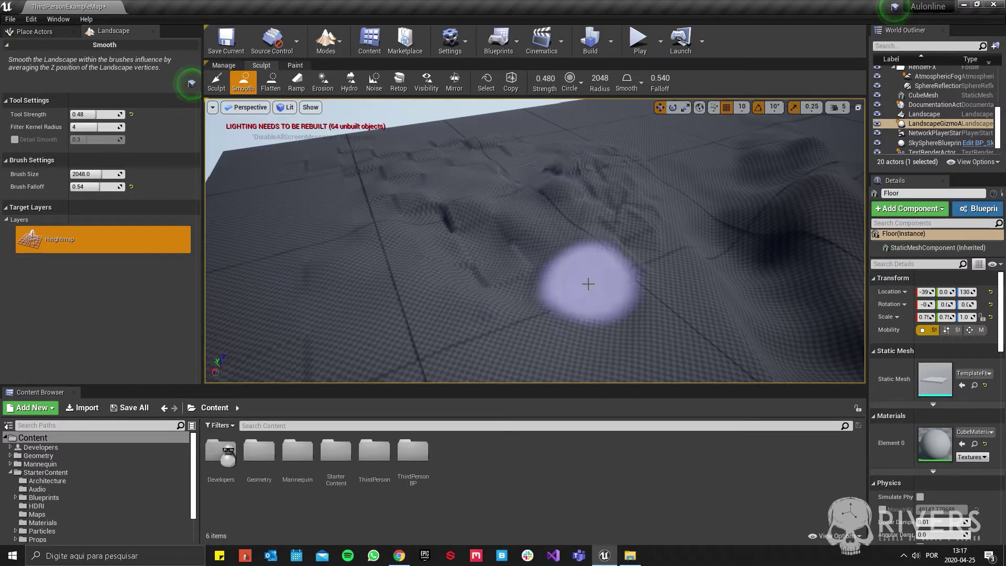
pyautogui.moveTo(252, 113); pyautogui.dragTo(398, 210, button='right')
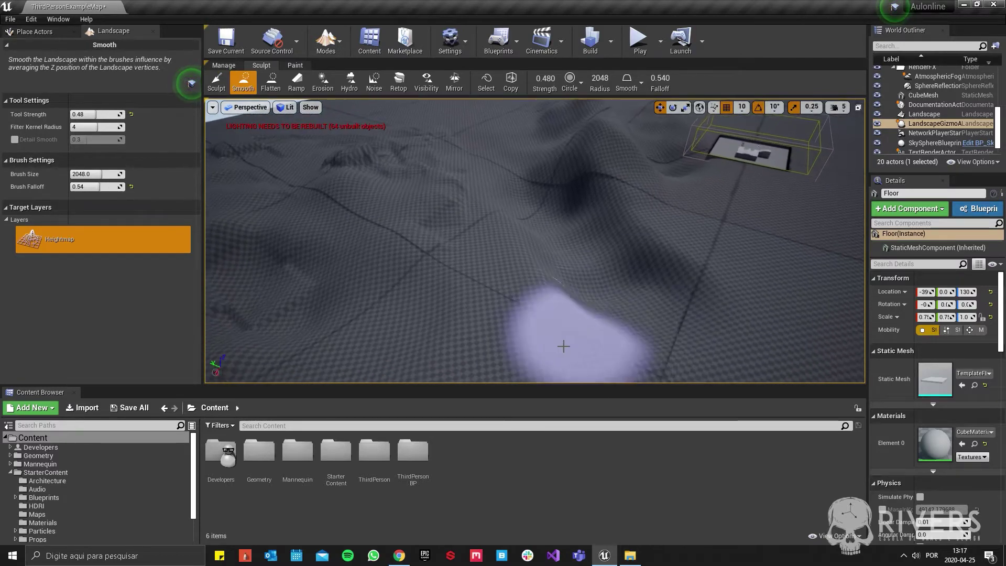
pyautogui.moveTo(626, 142); pyautogui.dragTo(473, 152)
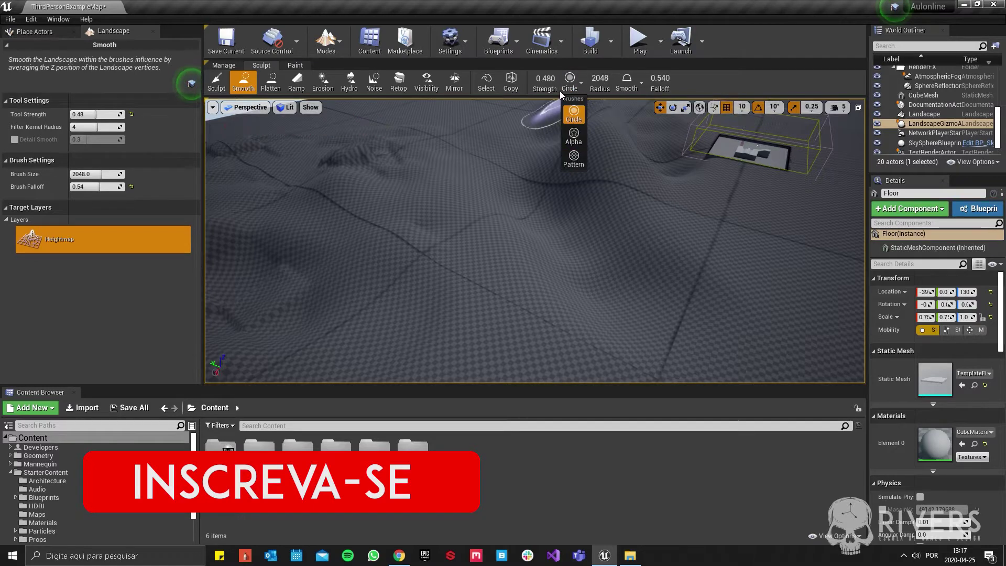
pyautogui.moveTo(507, 277)
pyautogui.mouseDown(button='right')
pyautogui.moveTo(524, 273)
pyautogui.moveTo(508, 145)
pyautogui.mouseUp(button='right')
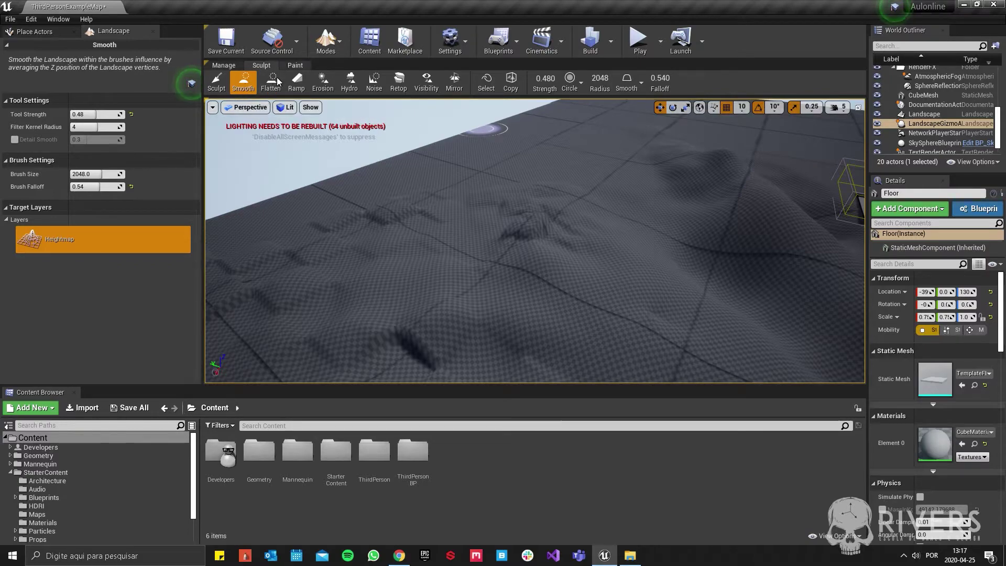
pyautogui.moveTo(463, 103); pyautogui.dragTo(464, 102, button='right')
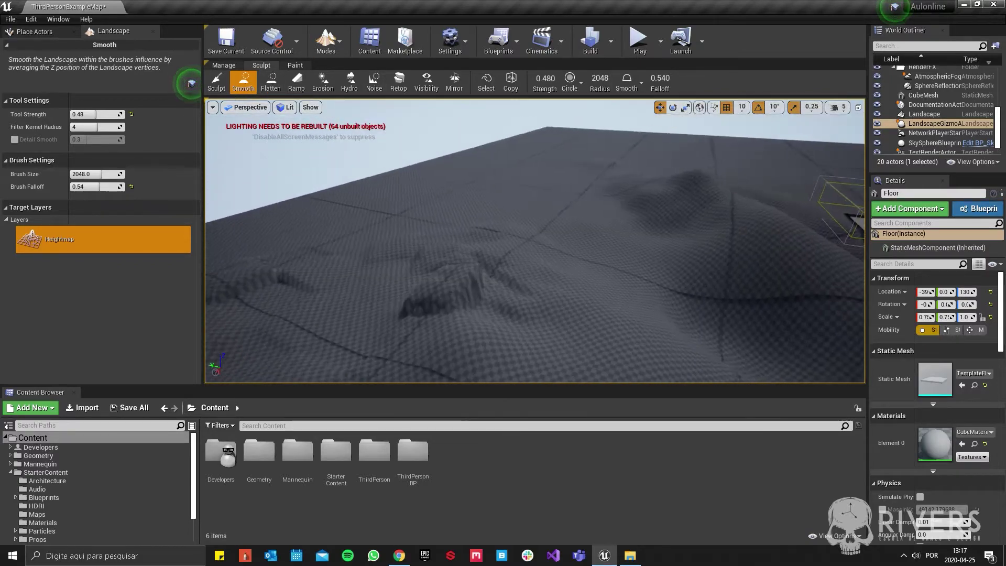
pyautogui.moveTo(495, 207); pyautogui.dragTo(505, 209, button='right')
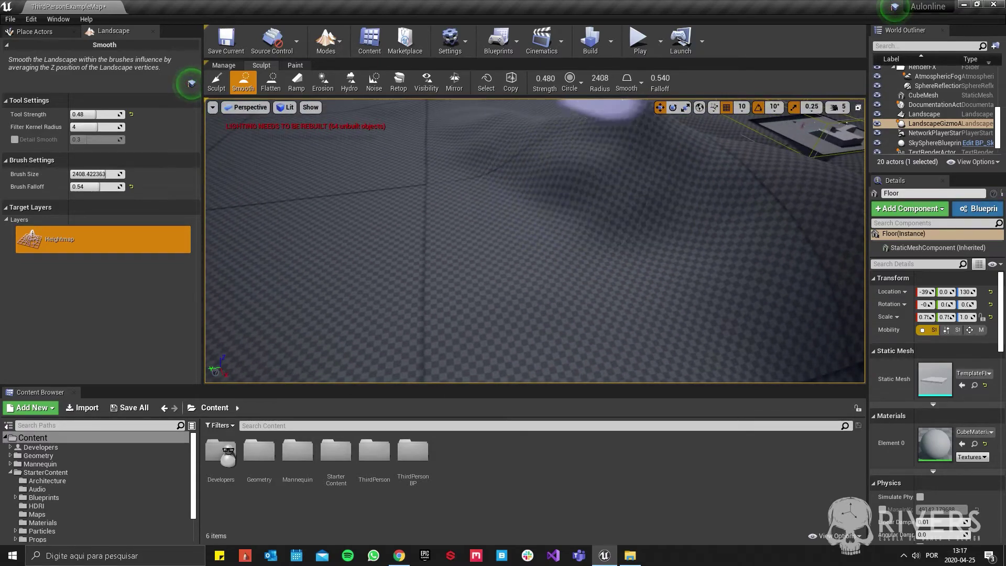
pyautogui.moveTo(600, 79); pyautogui.dragTo(618, 79)
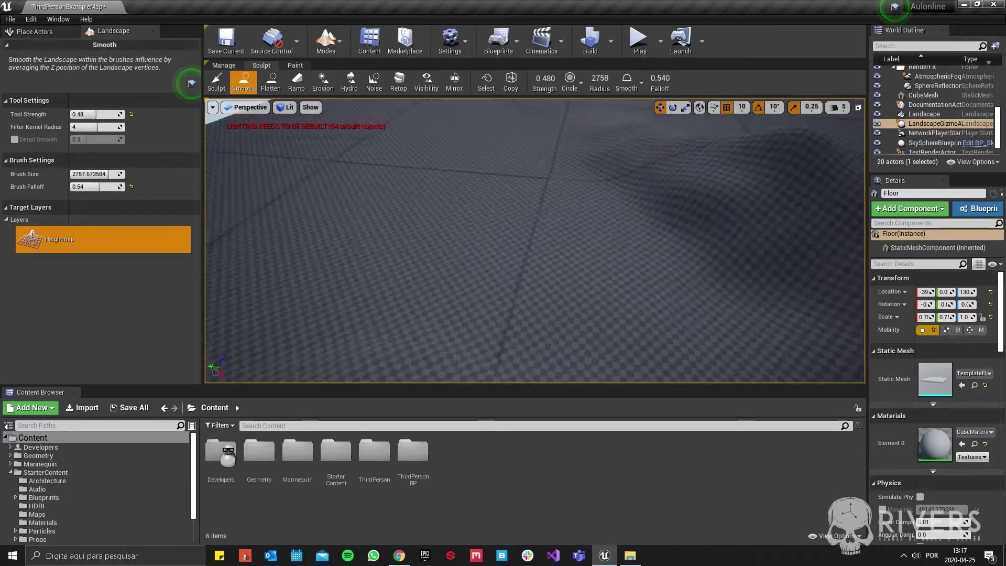
# Step: Return to the Sculpt tool with Linear falloff and raise a mound on the open floor
pyautogui.click(222, 84)
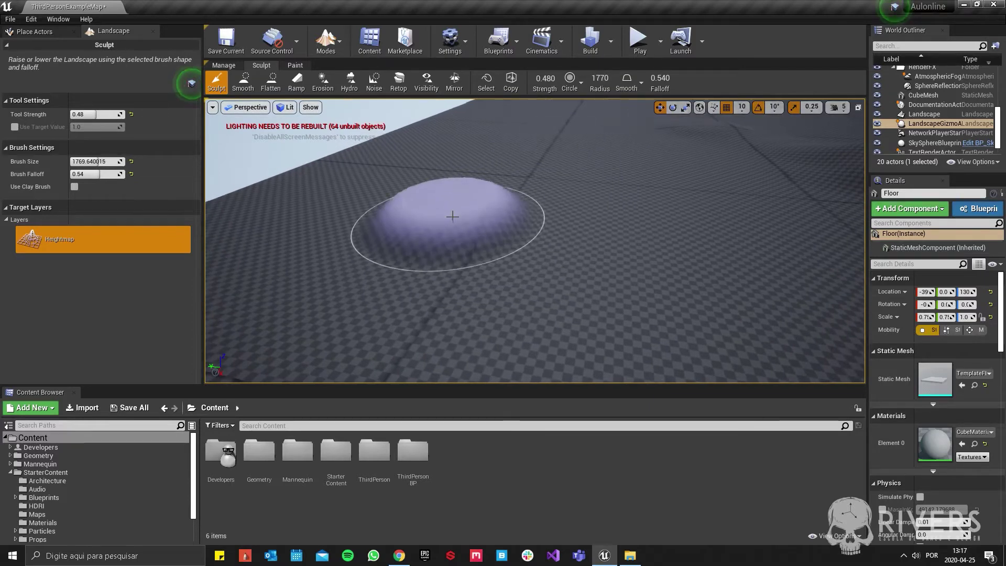
pyautogui.moveTo(452, 216); pyautogui.dragTo(453, 216, button='right')
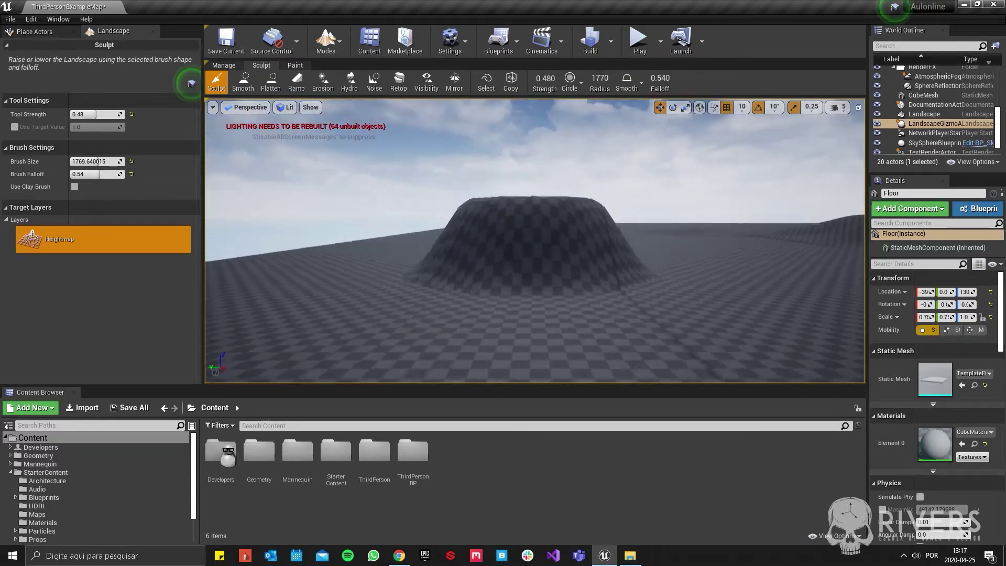
pyautogui.moveTo(722, 202); pyautogui.dragTo(722, 203, button='right')
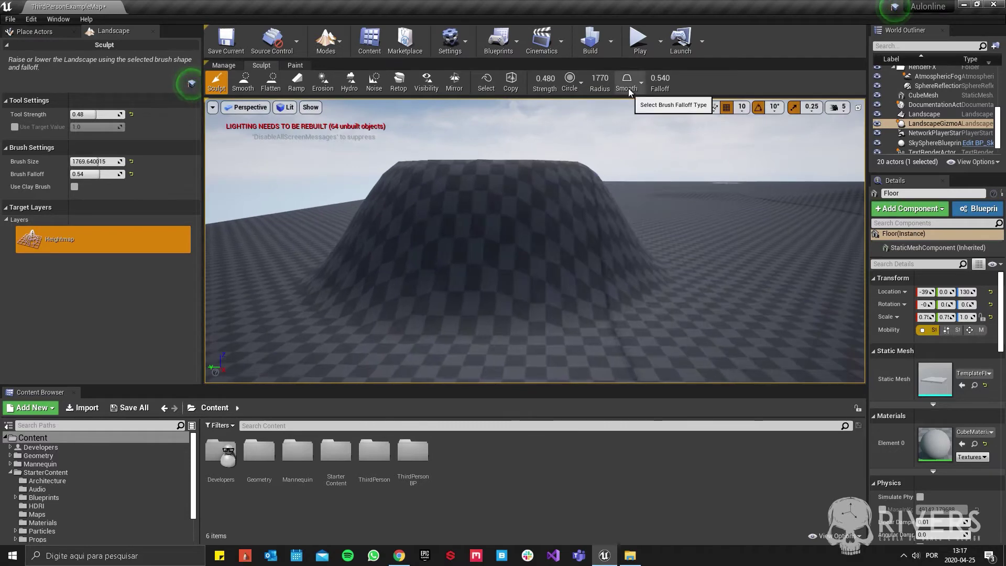
pyautogui.click(633, 145)
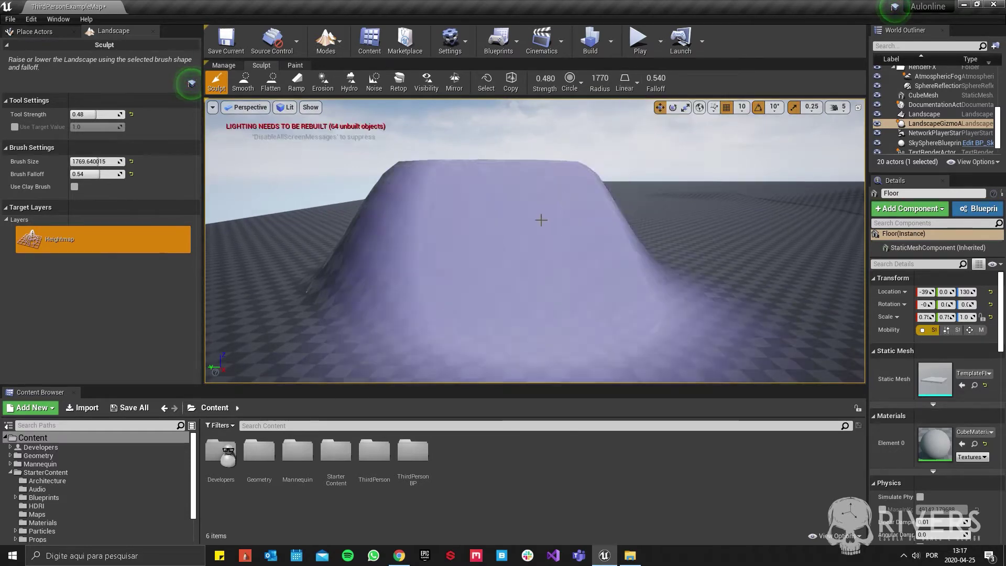
pyautogui.moveTo(536, 220); pyautogui.dragTo(557, 229, button='right')
pyautogui.moveTo(660, 238); pyautogui.dragTo(656, 231)
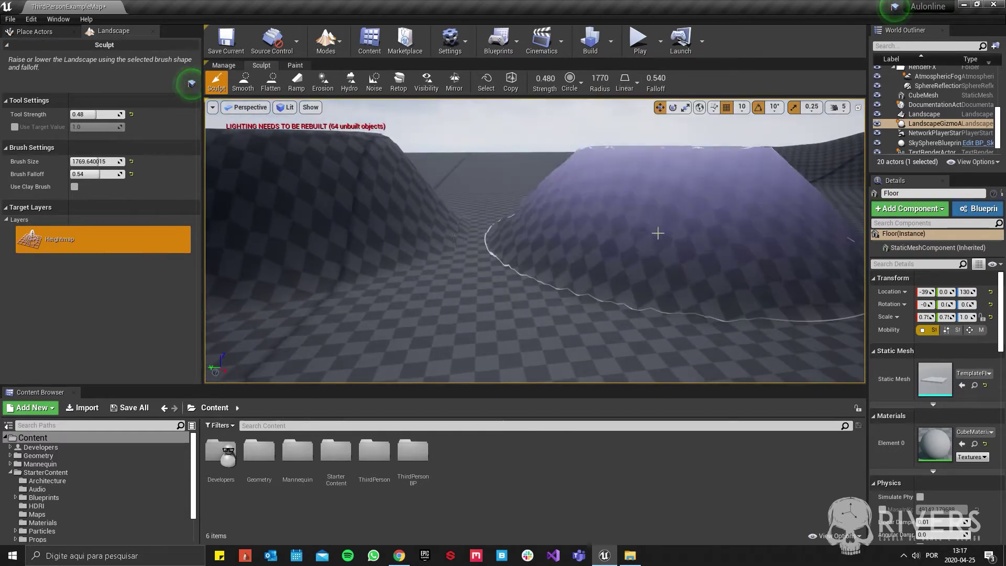
pyautogui.moveTo(655, 231); pyautogui.dragTo(656, 231, button='right')
pyautogui.moveTo(524, 173); pyautogui.dragTo(496, 139)
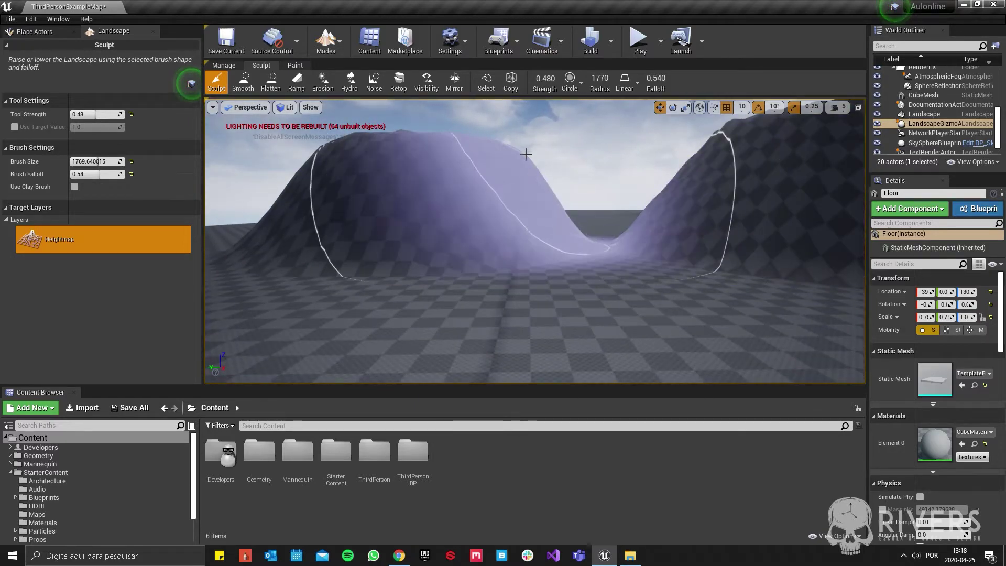
pyautogui.moveTo(507, 143); pyautogui.dragTo(666, 233, button='right')
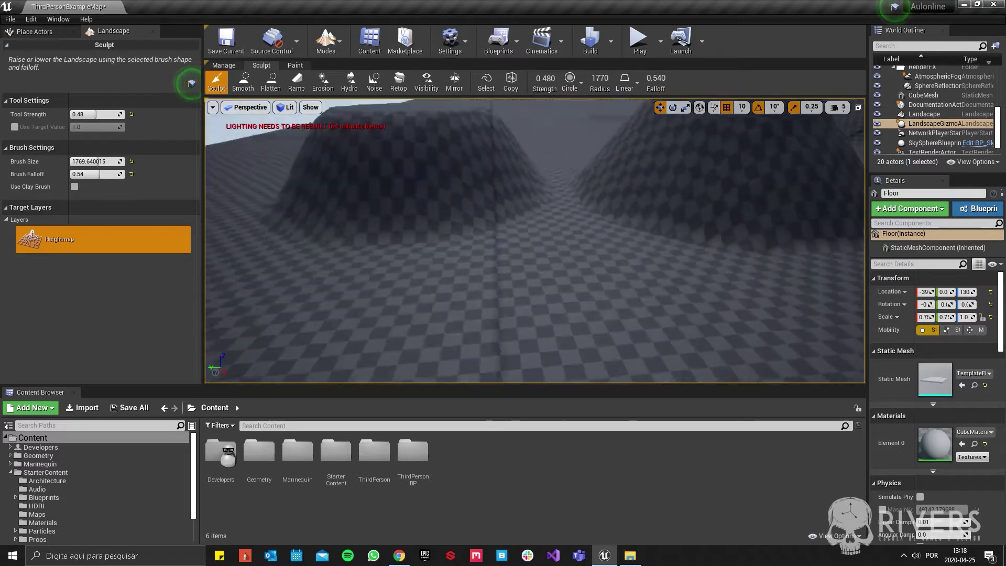
# Step: Raise another mound with Spherical falloff, then set the falloff to Tip
pyautogui.click(630, 157)
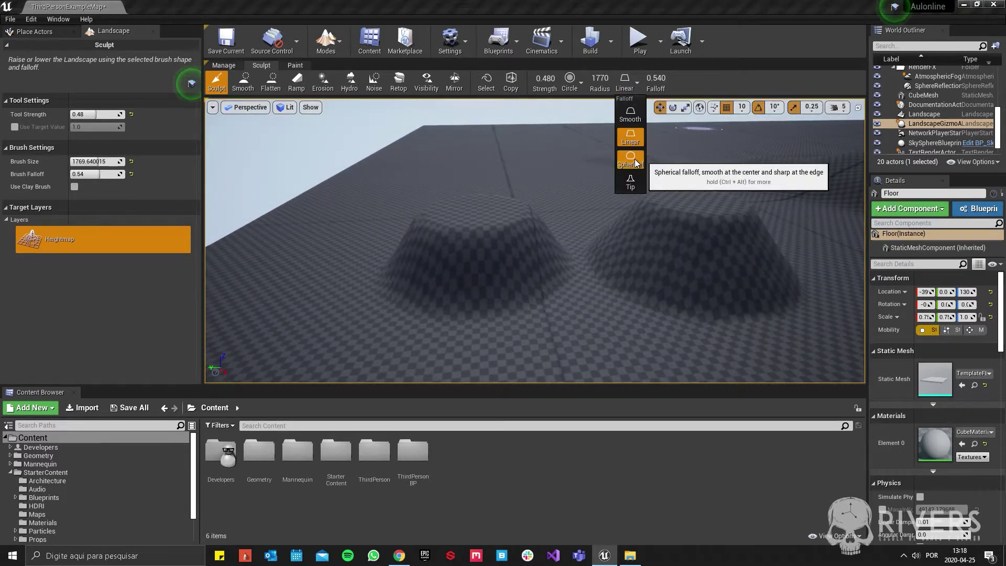
pyautogui.moveTo(631, 157)
pyautogui.mouseDown(button='right')
pyautogui.moveTo(526, 285)
pyautogui.moveTo(545, 210)
pyautogui.moveTo(630, 88)
pyautogui.mouseUp(button='right')
pyautogui.click(545, 258)
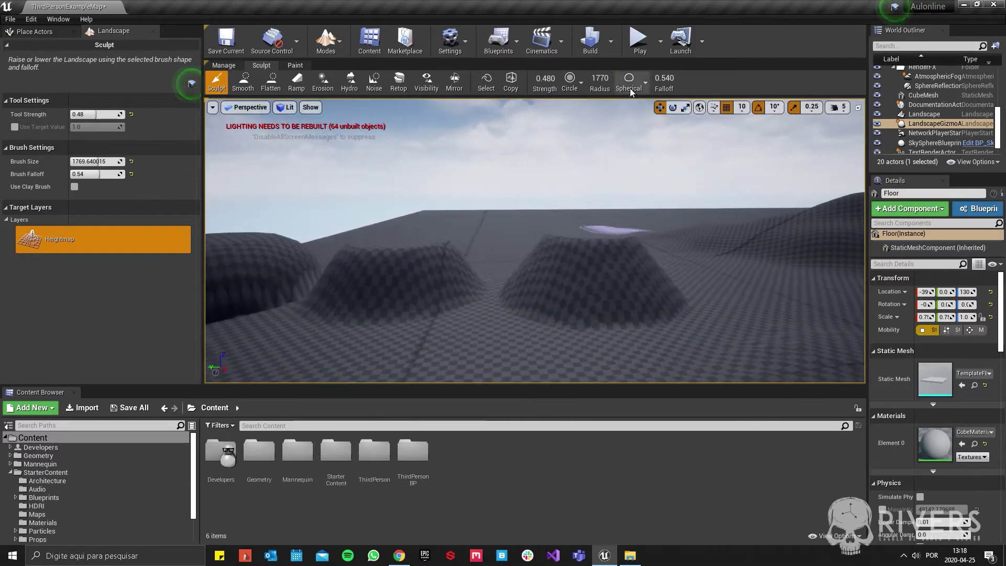
pyautogui.click(630, 88)
pyautogui.click(627, 178)
pyautogui.moveTo(736, 317)
pyautogui.mouseDown(button='right')
pyautogui.moveTo(736, 294)
pyautogui.moveTo(764, 293)
pyautogui.mouseUp(button='right')
pyautogui.moveTo(611, 282); pyautogui.dragTo(611, 314, button='right')
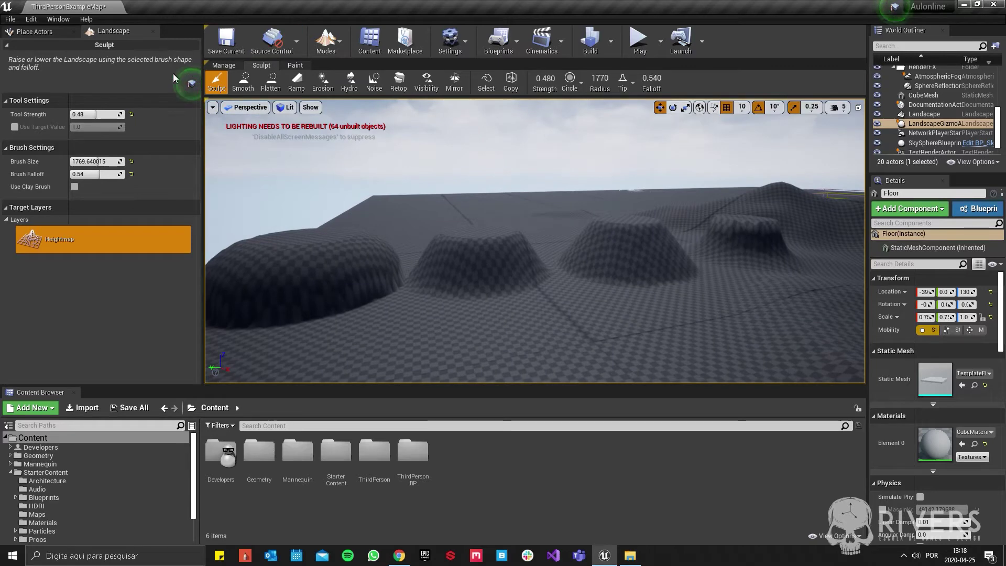
# Step: Fly around the two sculpted mounds to inspect them from several angles
pyautogui.click(581, 82)
pyautogui.click(578, 80)
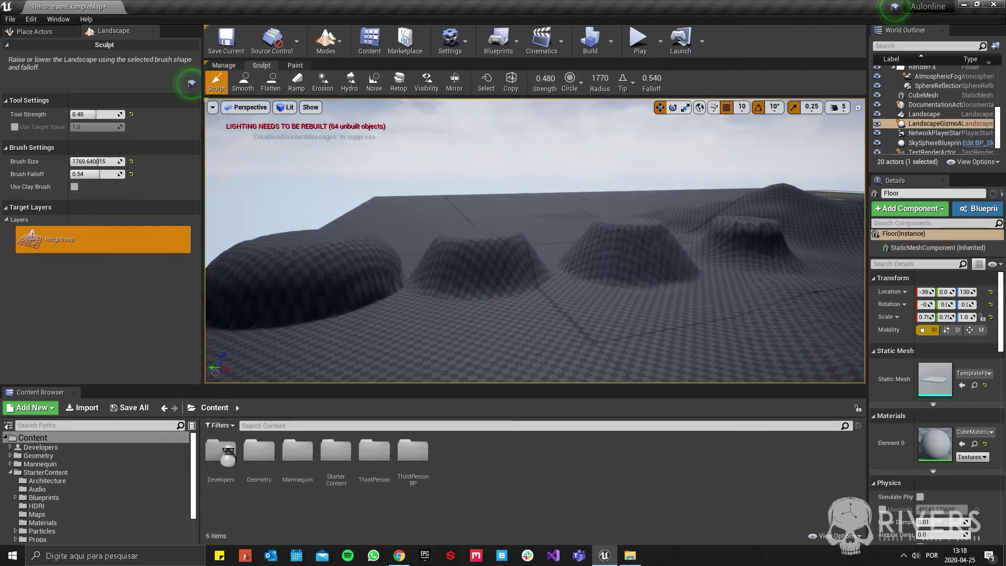
pyautogui.moveTo(630, 235); pyautogui.dragTo(576, 235, button='right')
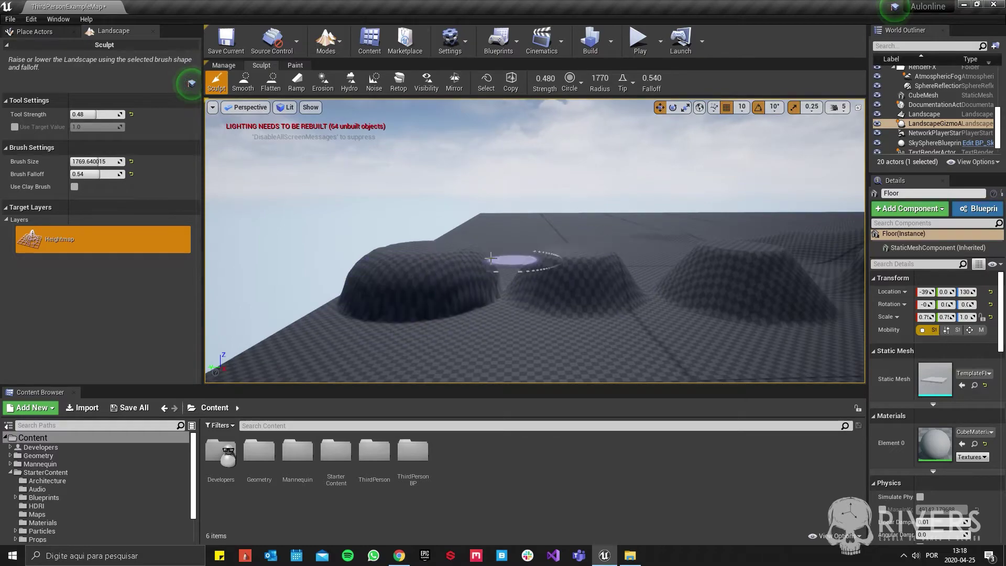
pyautogui.moveTo(491, 258); pyautogui.dragTo(491, 315, button='right')
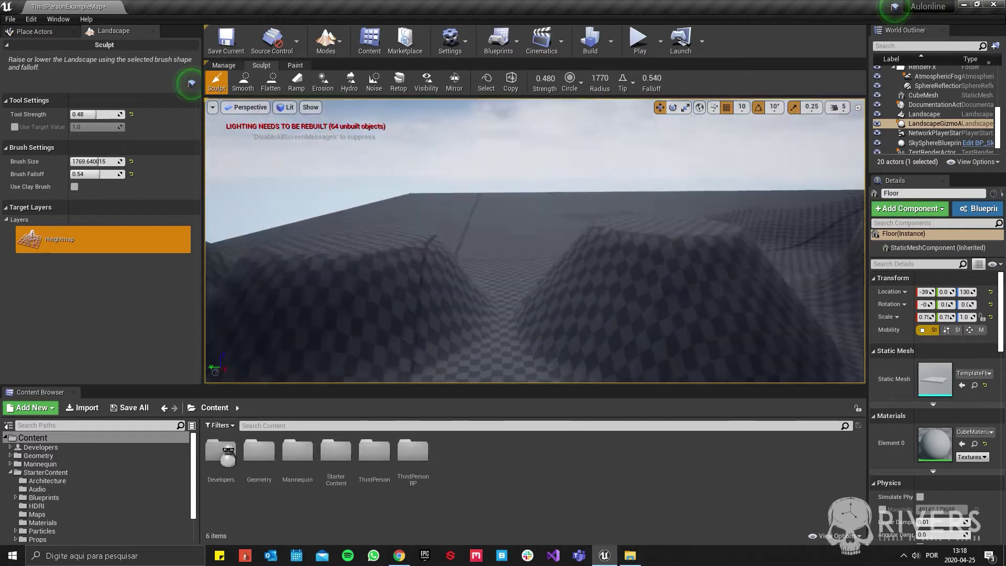
pyautogui.moveTo(491, 315); pyautogui.dragTo(586, 182, button='right')
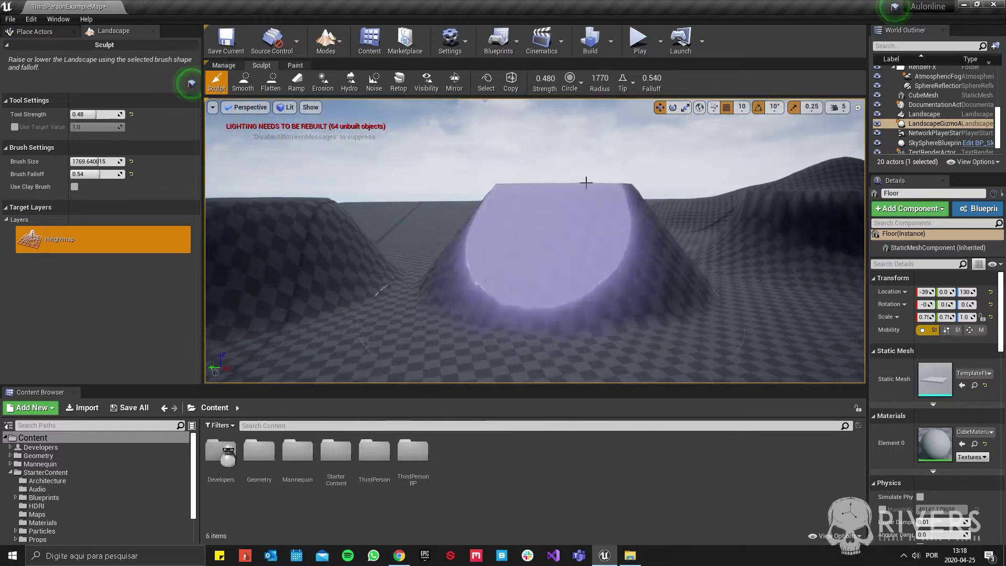
pyautogui.moveTo(583, 325); pyautogui.dragTo(584, 325, button='right')
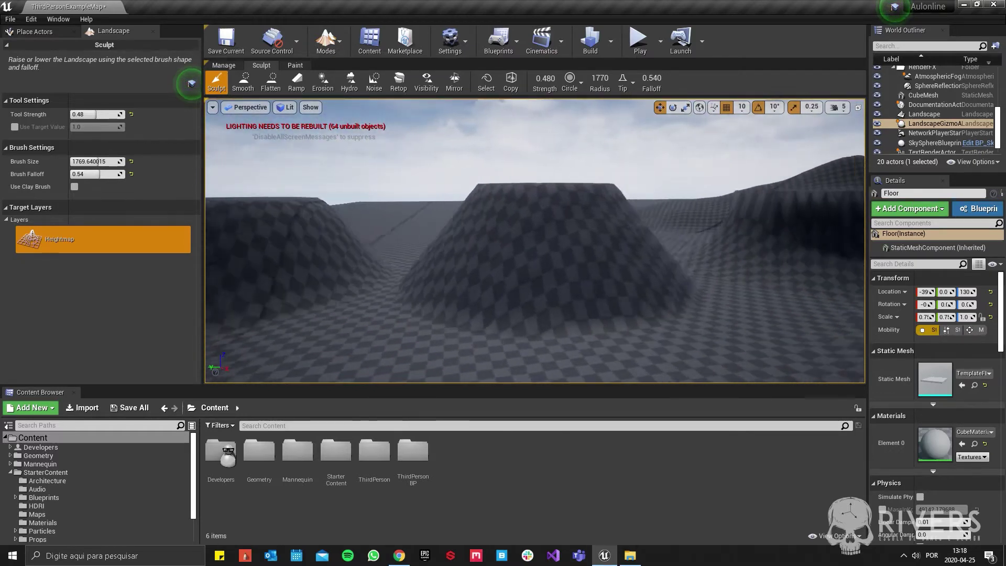
pyautogui.moveTo(635, 247); pyautogui.dragTo(618, 254, button='right')
pyautogui.moveTo(563, 207); pyautogui.dragTo(563, 207, button='right')
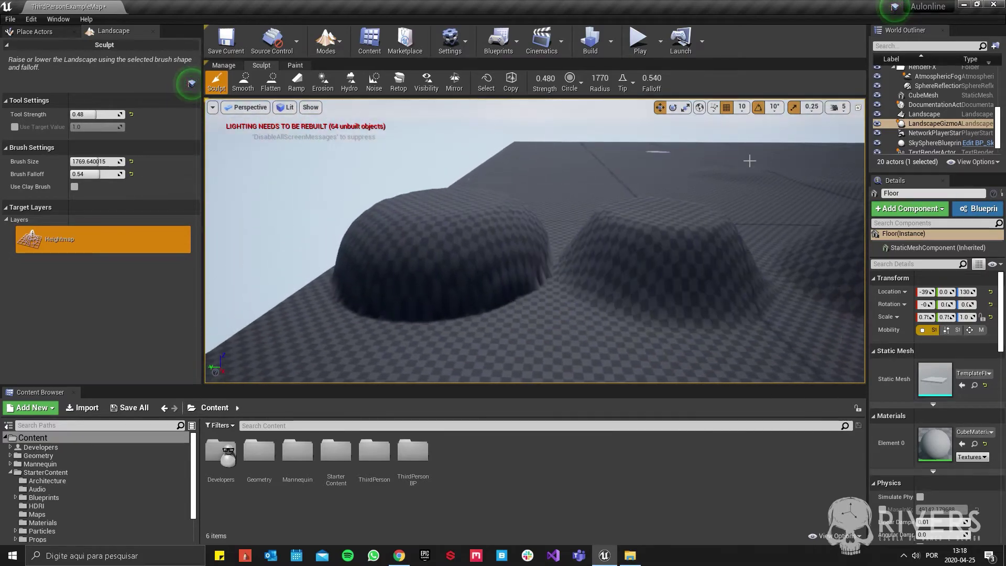
pyautogui.moveTo(406, 186); pyautogui.dragTo(401, 182, button='right')
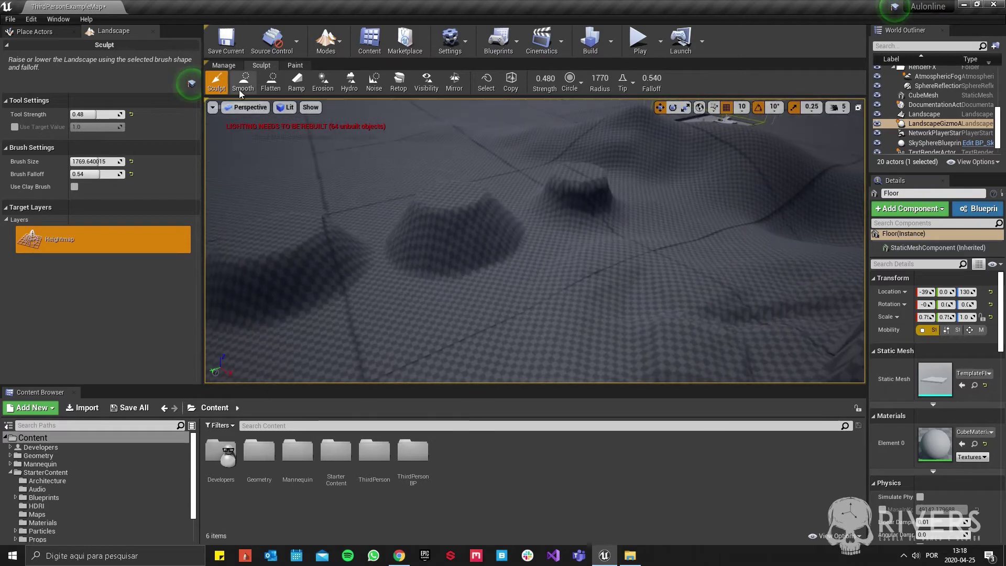
# Step: Select the Smooth tool with Smooth brush falloff
pyautogui.click(241, 86)
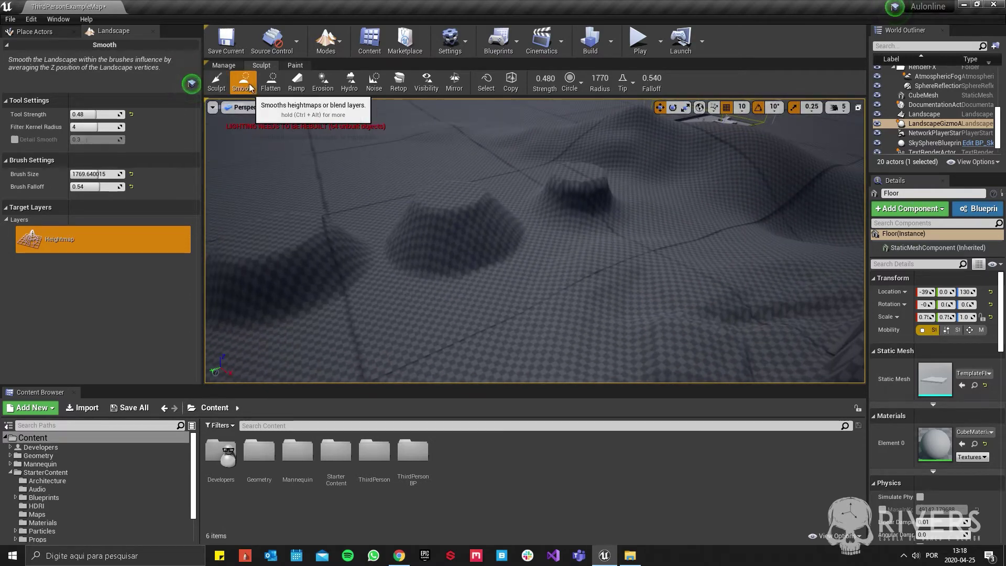
pyautogui.click(630, 116)
pyautogui.click(626, 77)
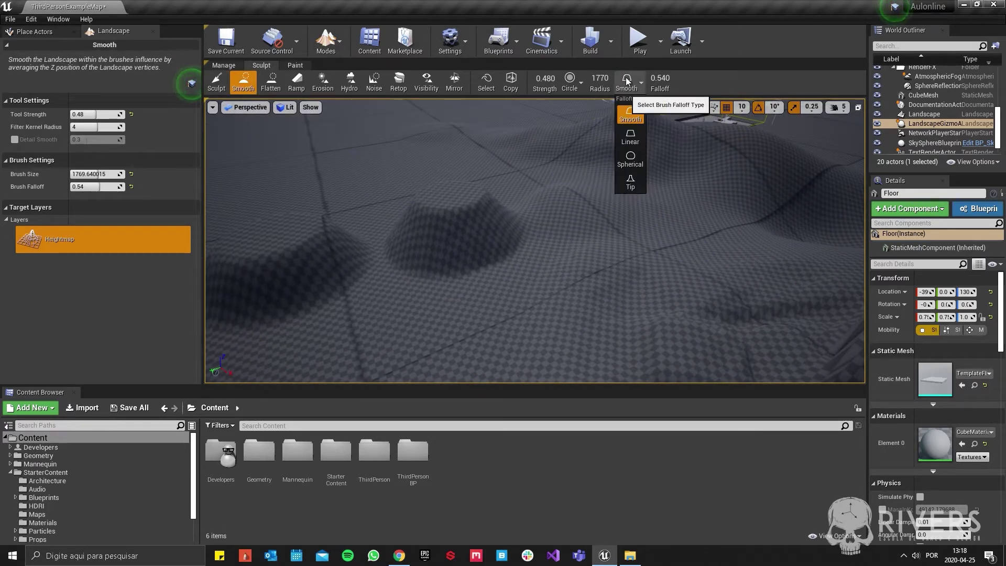
pyautogui.click(626, 77)
pyautogui.moveTo(486, 259); pyautogui.dragTo(364, 236, button='right')
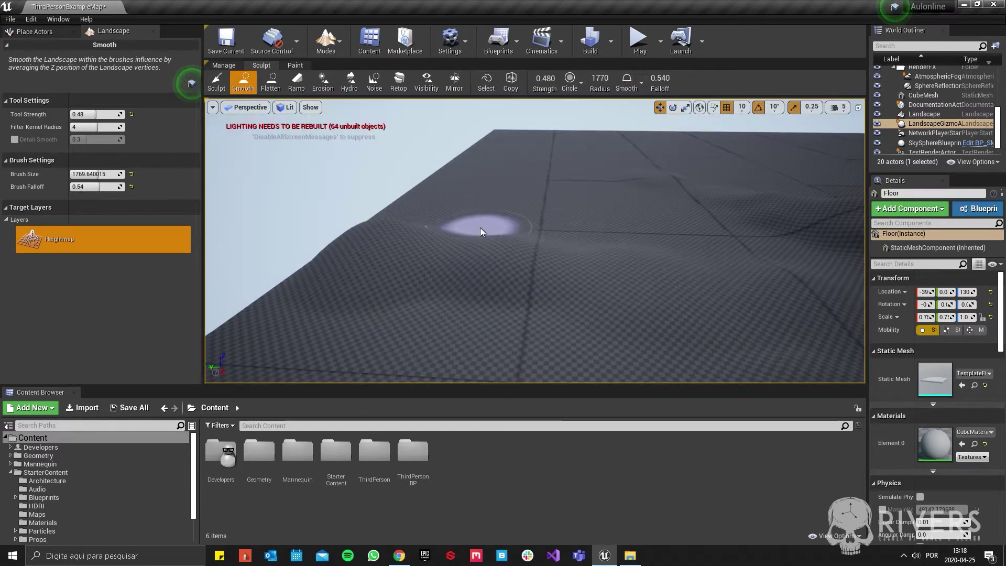
pyautogui.moveTo(481, 228); pyautogui.dragTo(367, 225, button='right')
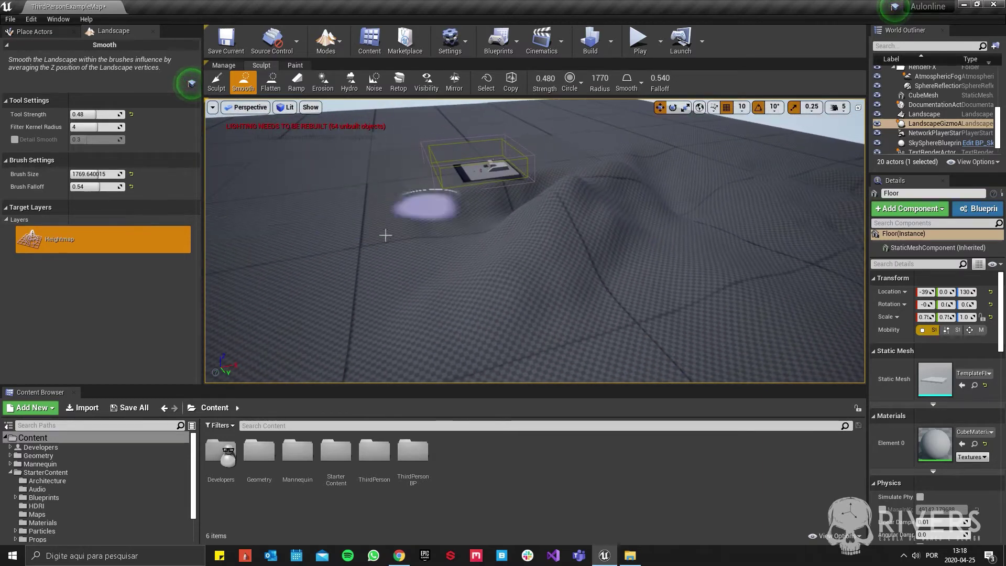
# Step: Flatten the terrain beside the platform into a level-topped plateau with a cliff edge
pyautogui.click(271, 83)
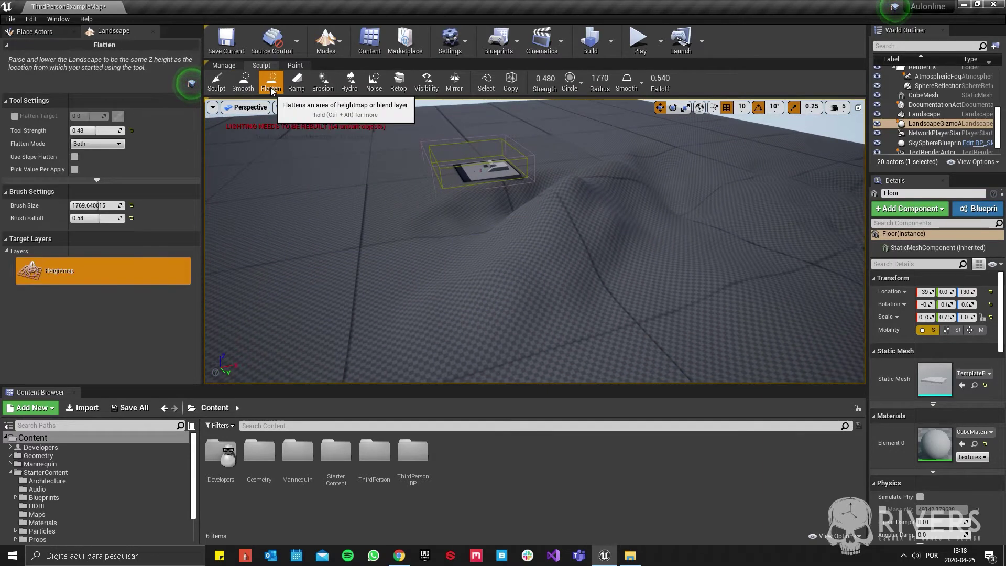
pyautogui.moveTo(472, 236); pyautogui.dragTo(325, 205, button='right')
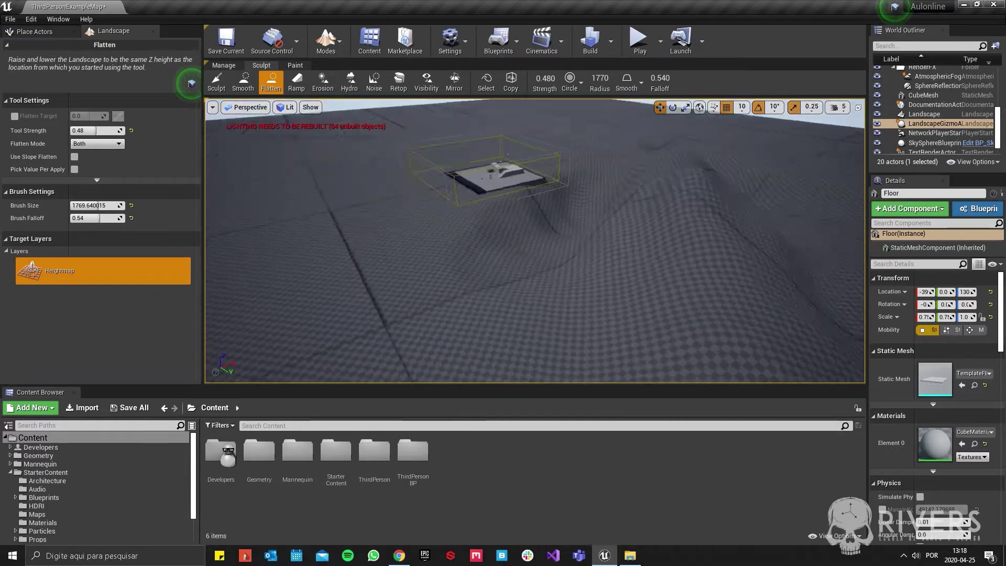
pyautogui.moveTo(326, 205)
pyautogui.mouseDown()
pyautogui.moveTo(560, 159)
pyautogui.moveTo(632, 253)
pyautogui.moveTo(523, 237)
pyautogui.mouseUp()
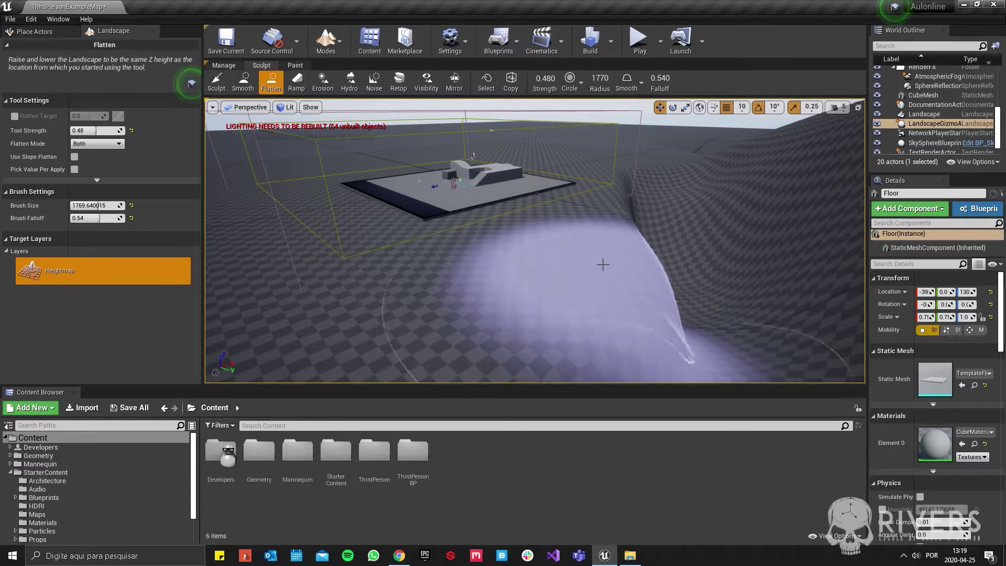
pyautogui.moveTo(523, 236); pyautogui.dragTo(587, 231, button='right')
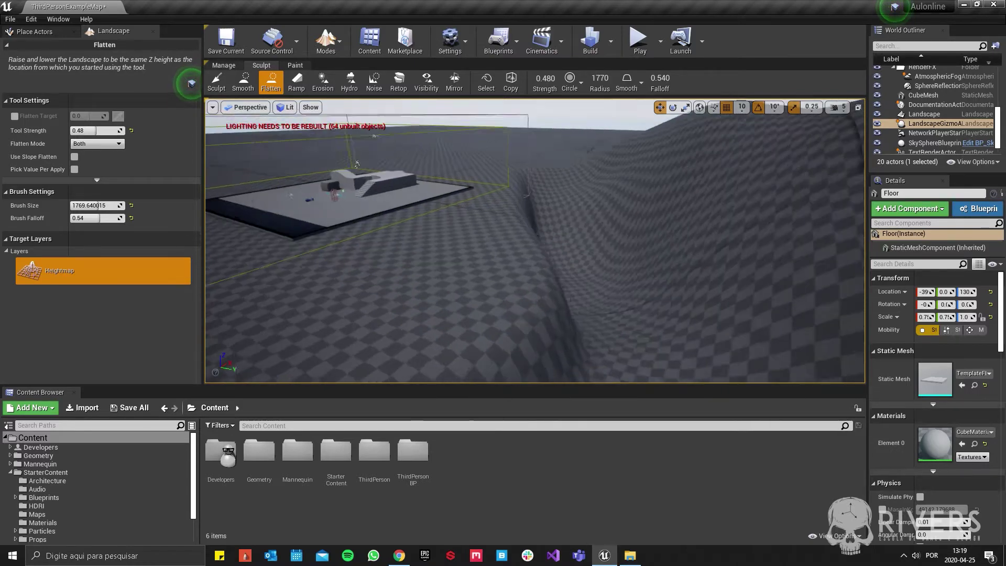
pyautogui.moveTo(449, 262)
pyautogui.mouseDown()
pyautogui.moveTo(472, 259)
pyautogui.moveTo(630, 324)
pyautogui.moveTo(468, 281)
pyautogui.mouseUp()
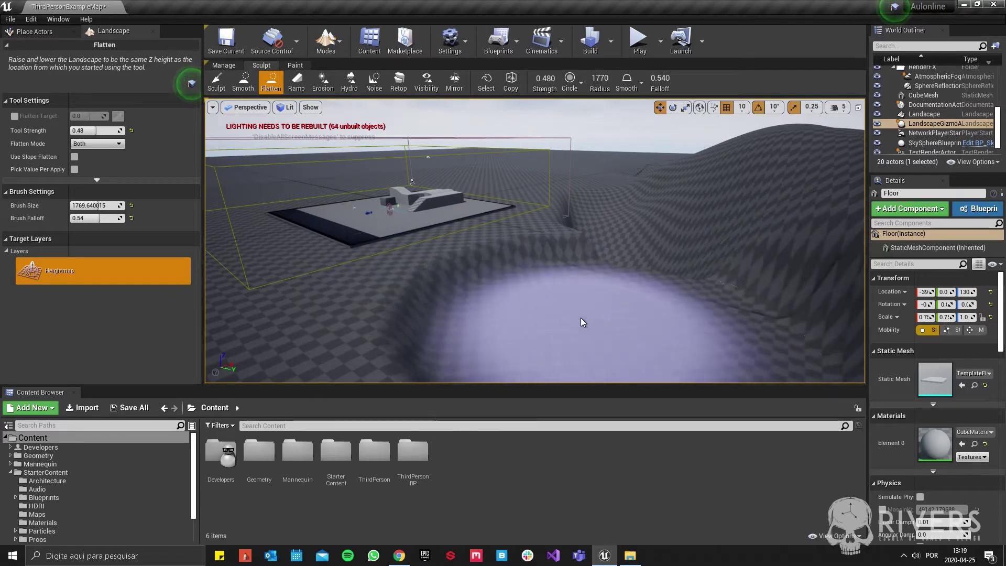
pyautogui.moveTo(467, 281)
pyautogui.mouseDown(button='right')
pyautogui.moveTo(615, 220)
pyautogui.moveTo(628, 241)
pyautogui.mouseUp(button='right')
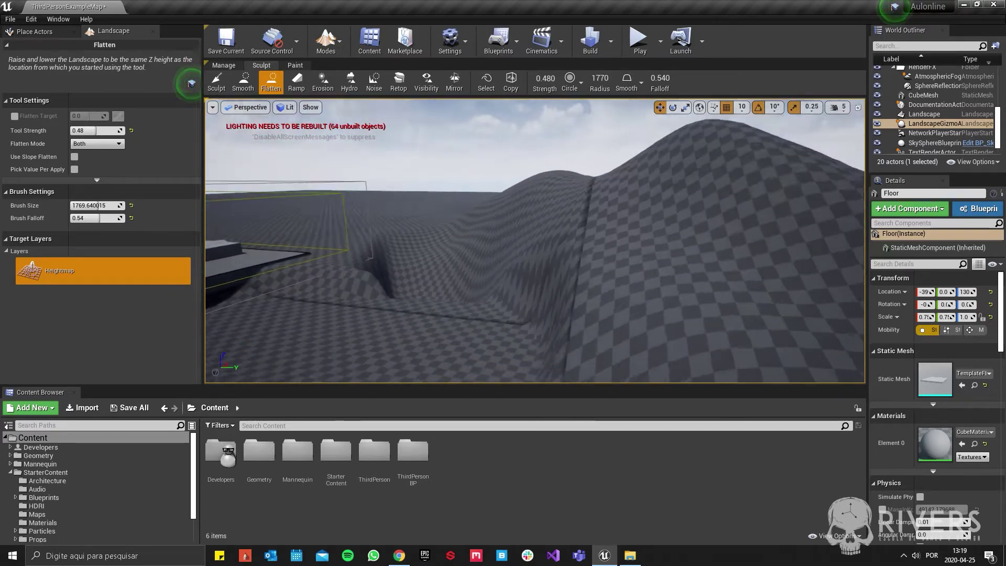
pyautogui.moveTo(626, 239); pyautogui.dragTo(628, 241)
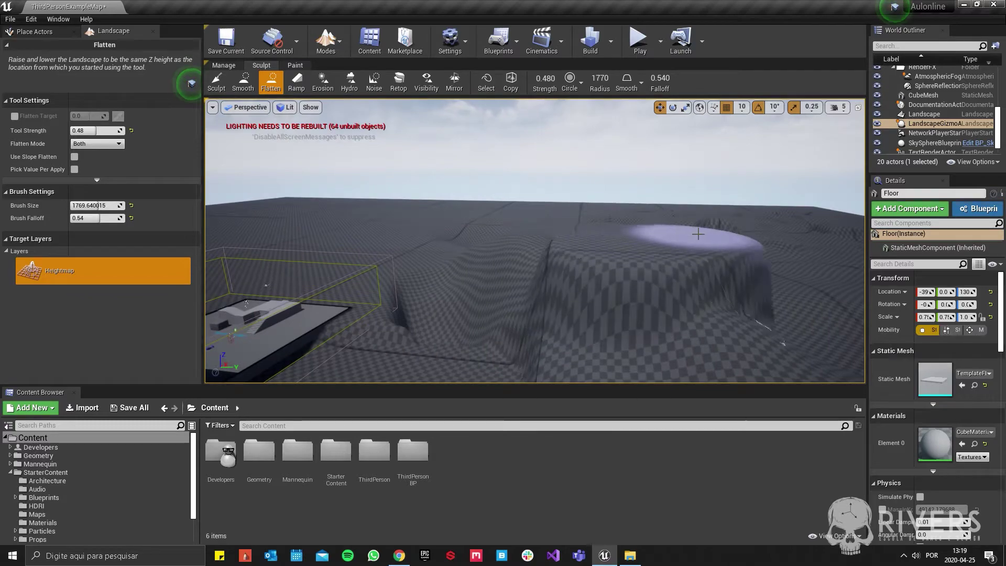
pyautogui.moveTo(699, 234); pyautogui.dragTo(666, 230)
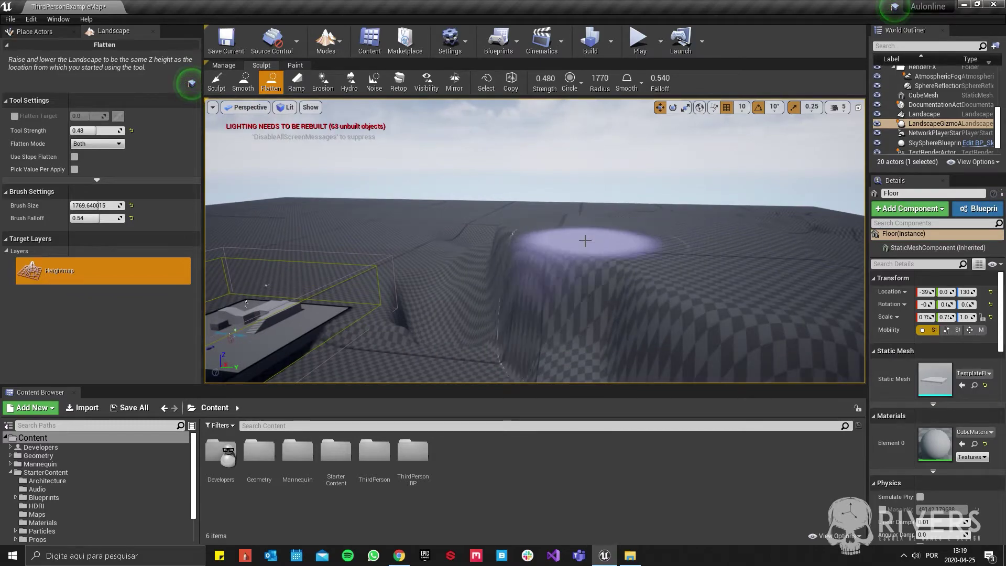
pyautogui.moveTo(586, 240); pyautogui.dragTo(586, 240, button='right')
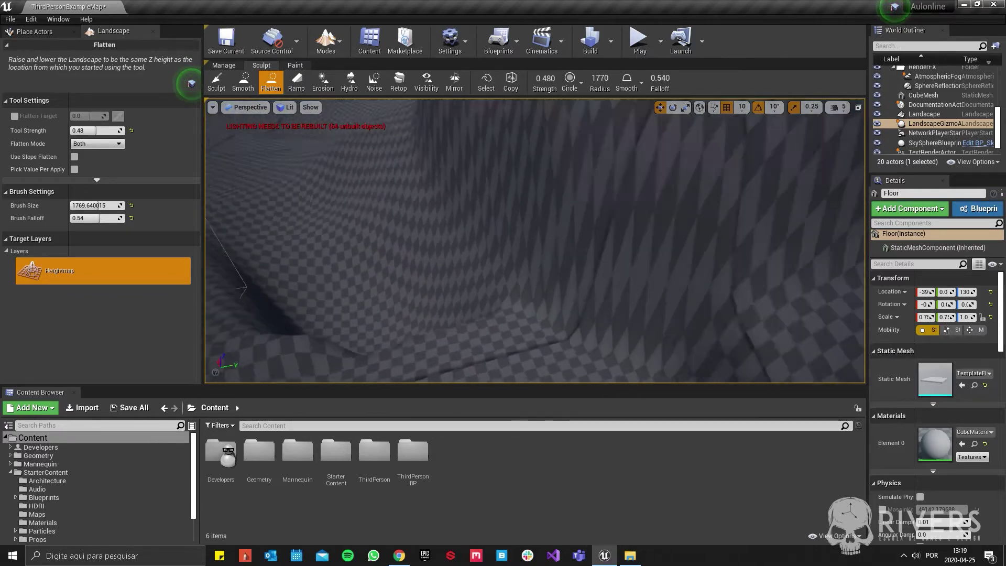
pyautogui.moveTo(575, 169); pyautogui.dragTo(575, 168, button='right')
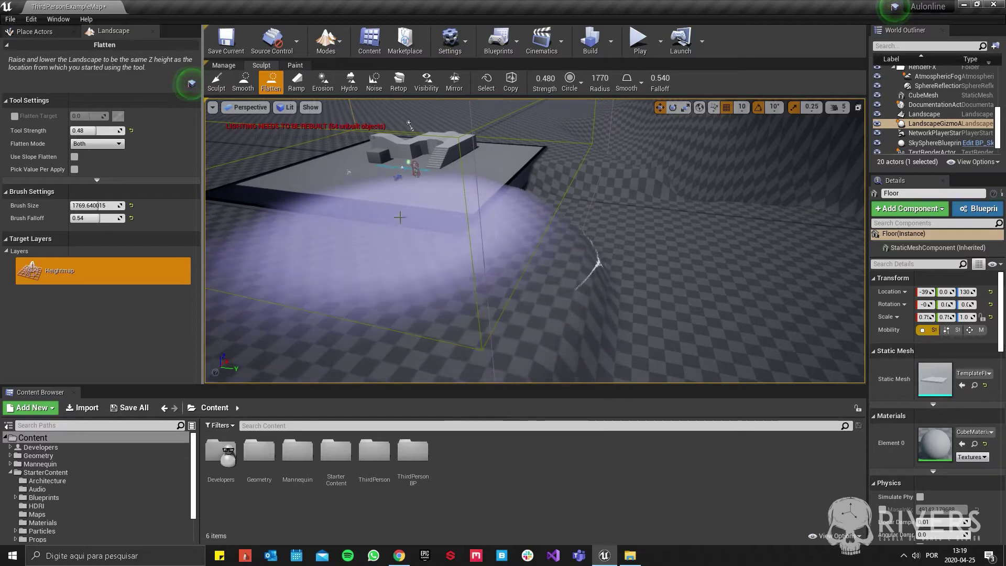
# Step: Smooth the steep walls of the raised terrain block
pyautogui.moveTo(503, 167); pyautogui.dragTo(503, 219, button='right')
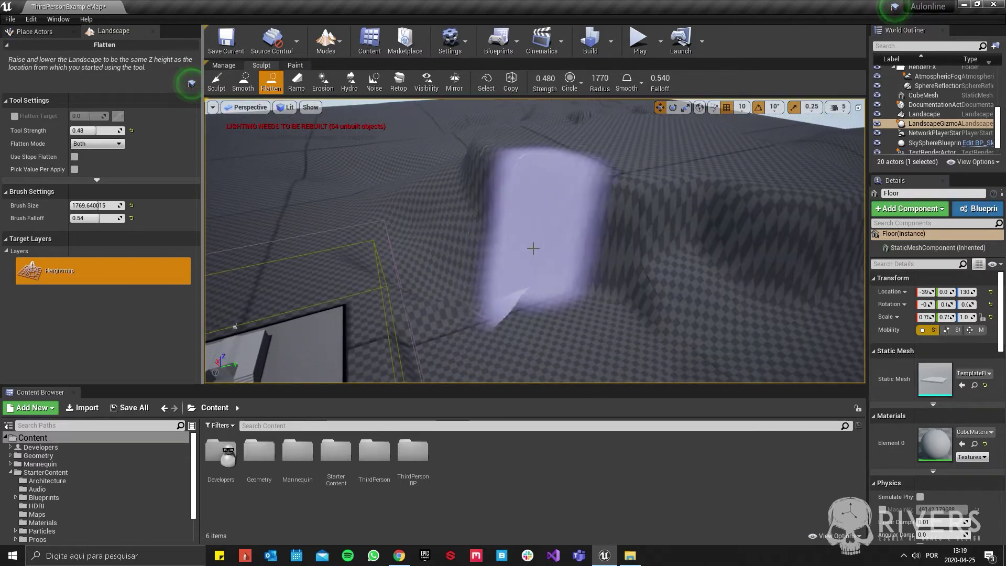
pyautogui.moveTo(547, 268); pyautogui.dragTo(547, 236, button='right')
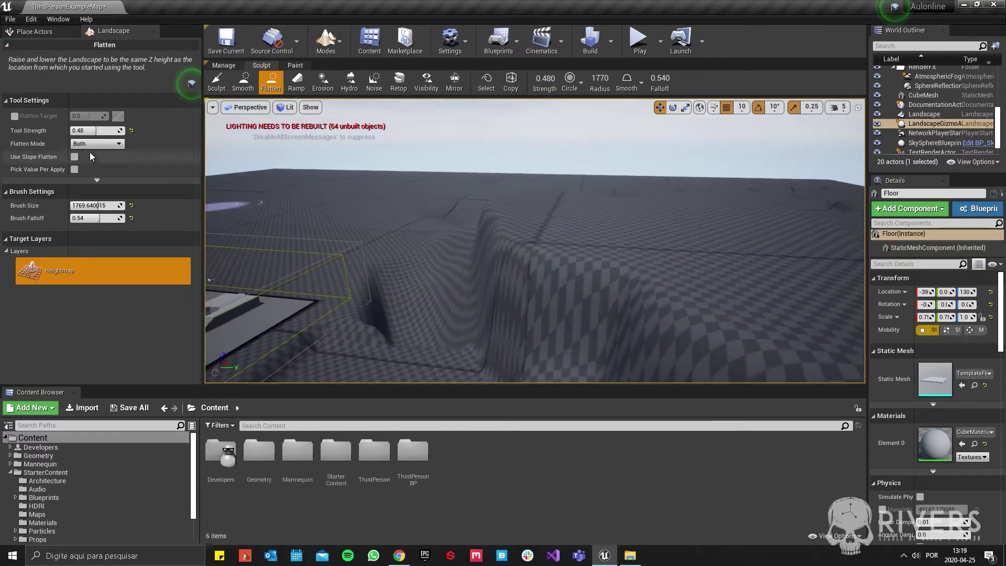
pyautogui.moveTo(429, 194); pyautogui.dragTo(429, 246, button='right')
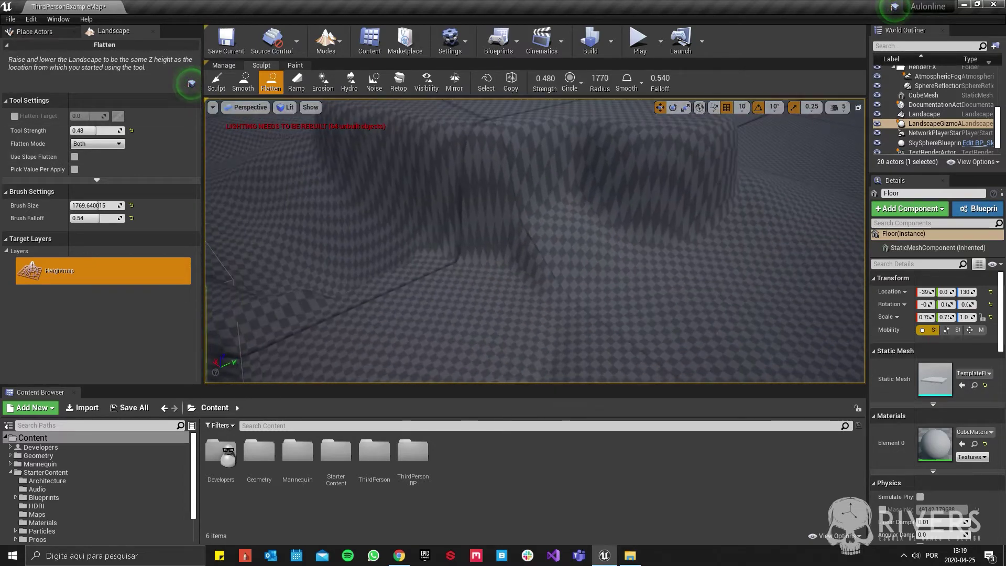
pyautogui.click(242, 83)
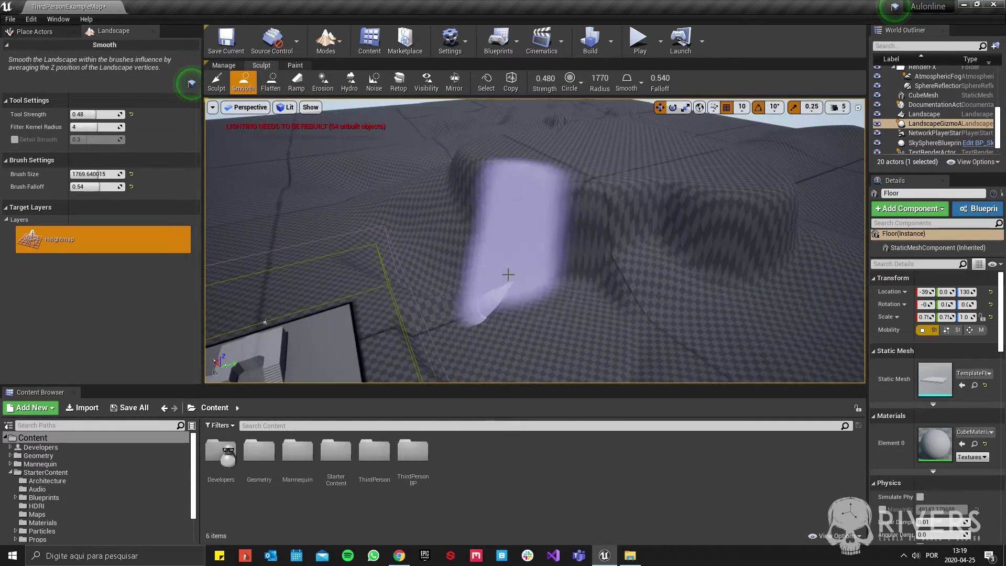
pyautogui.moveTo(508, 274)
pyautogui.mouseDown(button='right')
pyautogui.moveTo(507, 241)
pyautogui.moveTo(508, 293)
pyautogui.mouseUp(button='right')
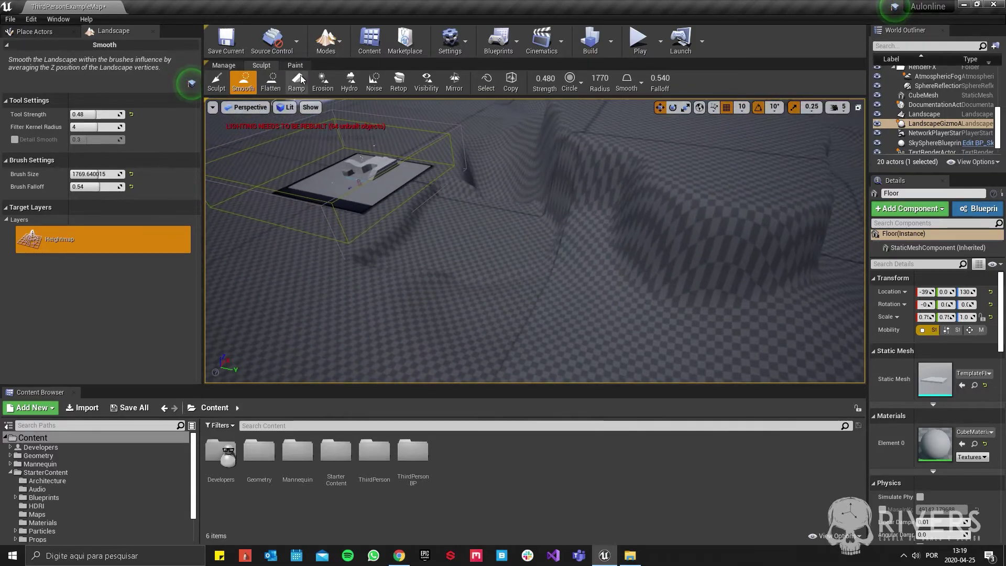
pyautogui.click(300, 79)
# Step: Line up and add a ramp across the plateau, 3254.4 wide with 0.457 side falloff
pyautogui.moveTo(472, 236)
pyautogui.mouseDown(button='right')
pyautogui.moveTo(472, 210)
pyautogui.moveTo(524, 236)
pyautogui.mouseUp(button='right')
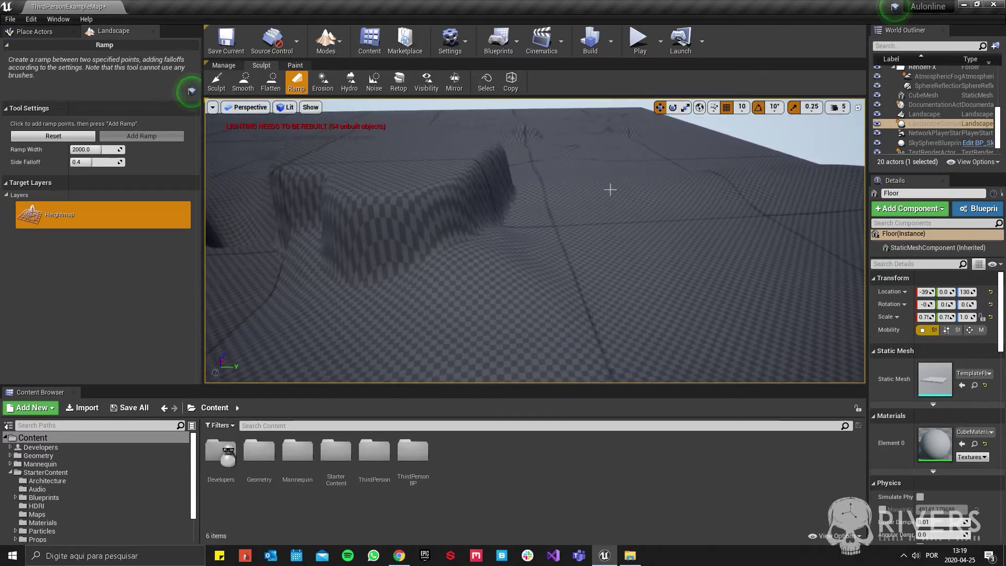
pyautogui.moveTo(610, 190); pyautogui.dragTo(581, 199, button='right')
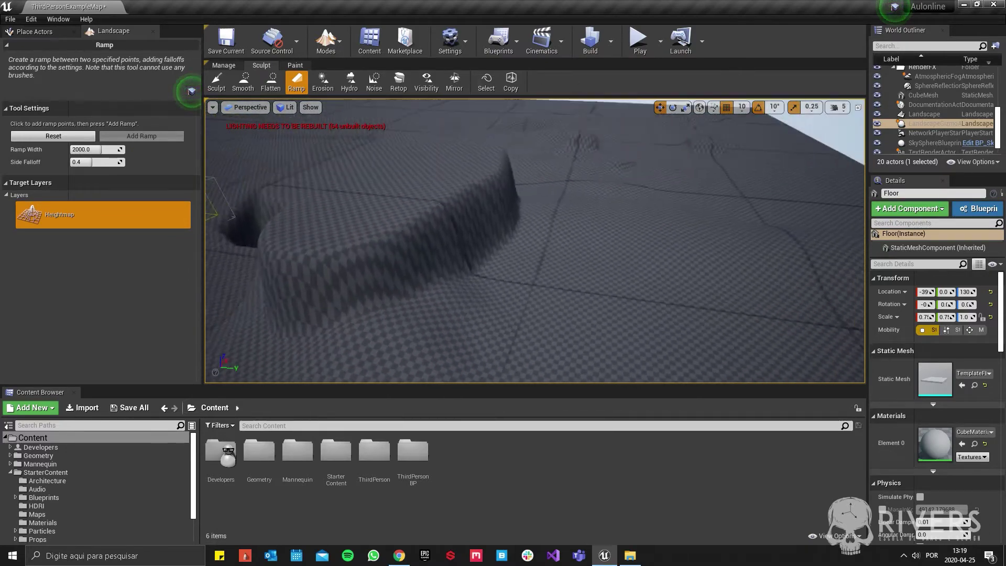
pyautogui.moveTo(550, 285)
pyautogui.mouseDown(button='right')
pyautogui.moveTo(576, 286)
pyautogui.moveTo(535, 291)
pyautogui.mouseUp(button='right')
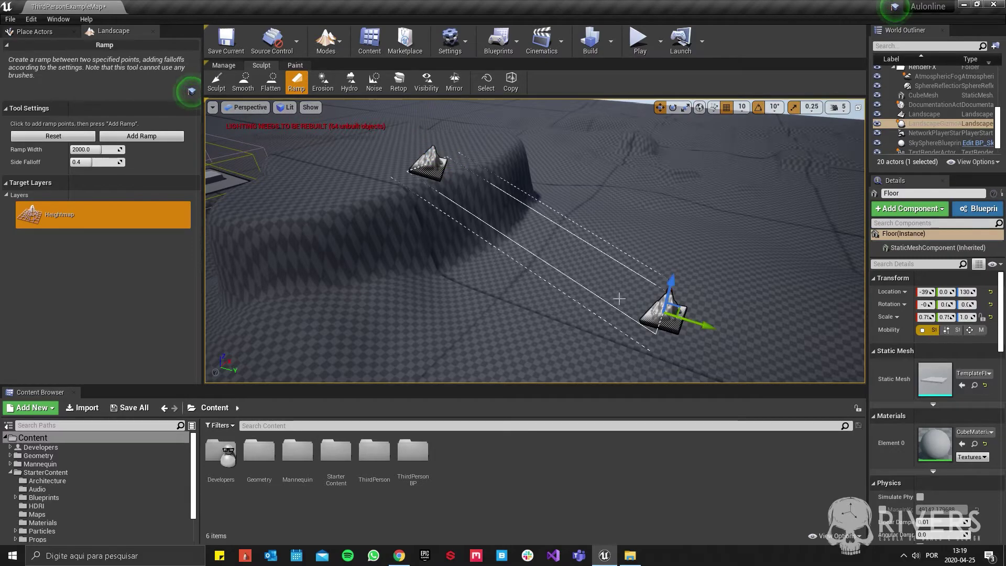
pyautogui.moveTo(619, 298); pyautogui.dragTo(597, 293, button='right')
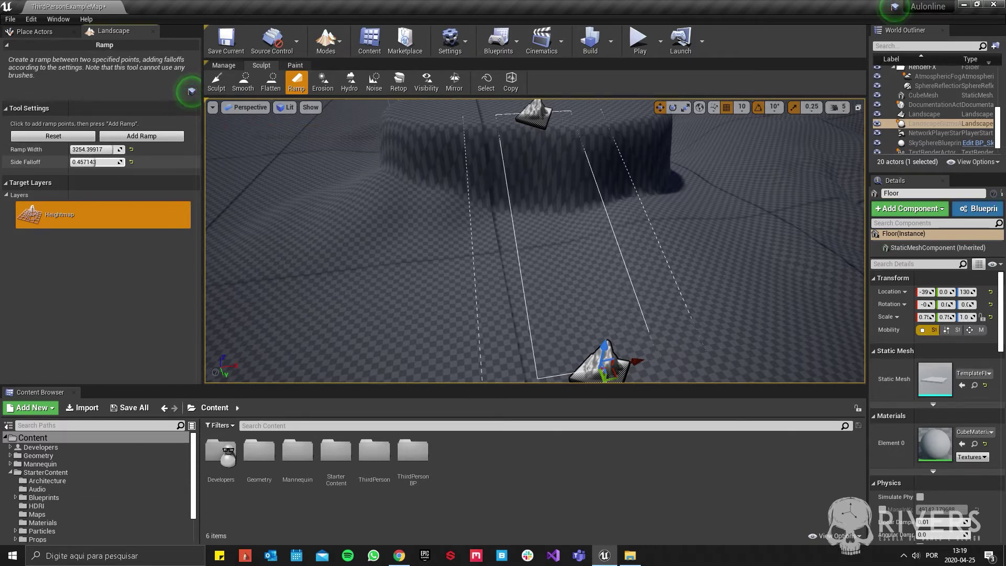
pyautogui.click(130, 136)
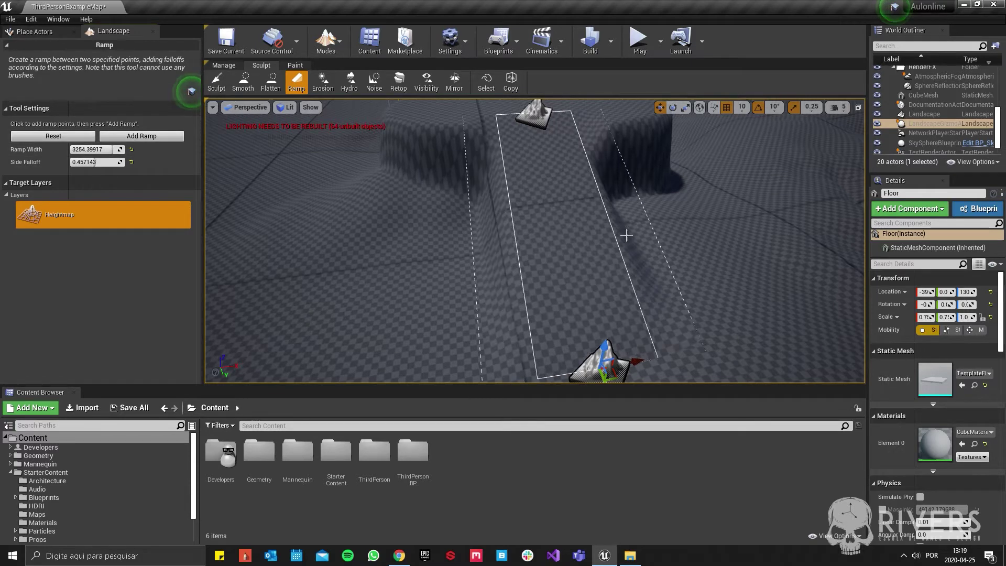
# Step: Fly along the new ramp down into the trench to inspect it
pyautogui.moveTo(622, 236); pyautogui.dragTo(635, 359, button='right')
pyautogui.moveTo(388, 269); pyautogui.dragTo(407, 250, button='right')
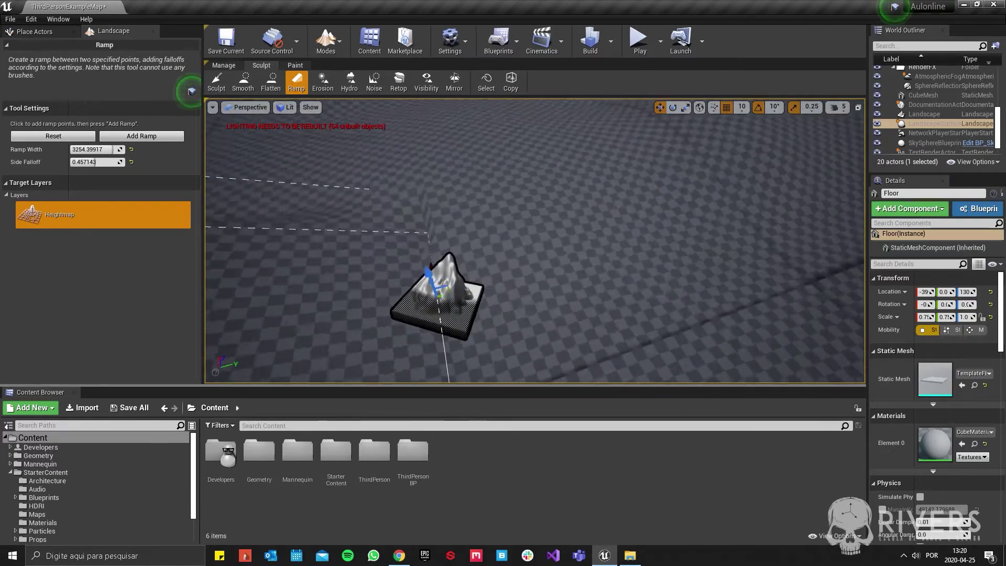
pyautogui.moveTo(511, 249); pyautogui.dragTo(511, 249, button='right')
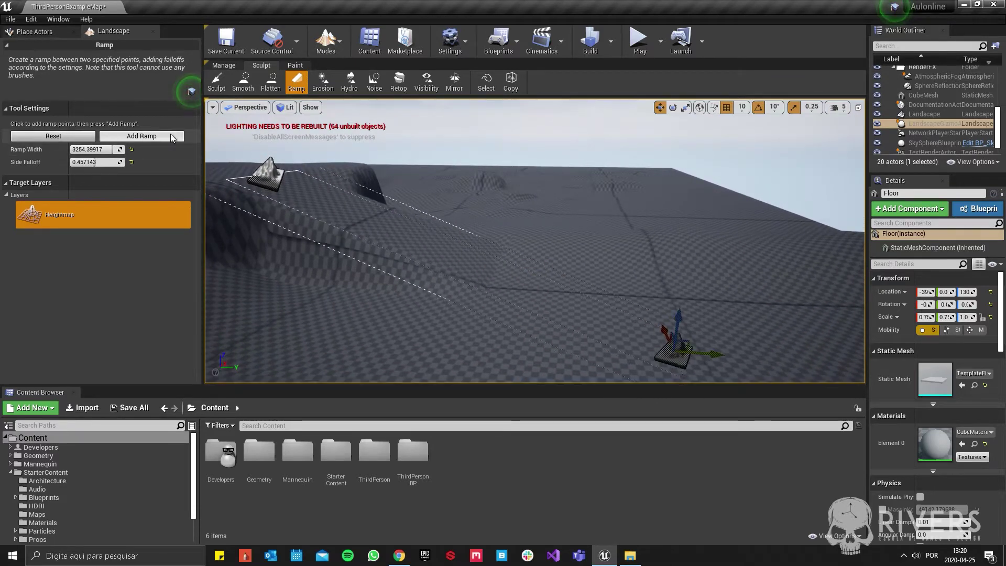
pyautogui.moveTo(249, 158); pyautogui.dragTo(248, 158, button='right')
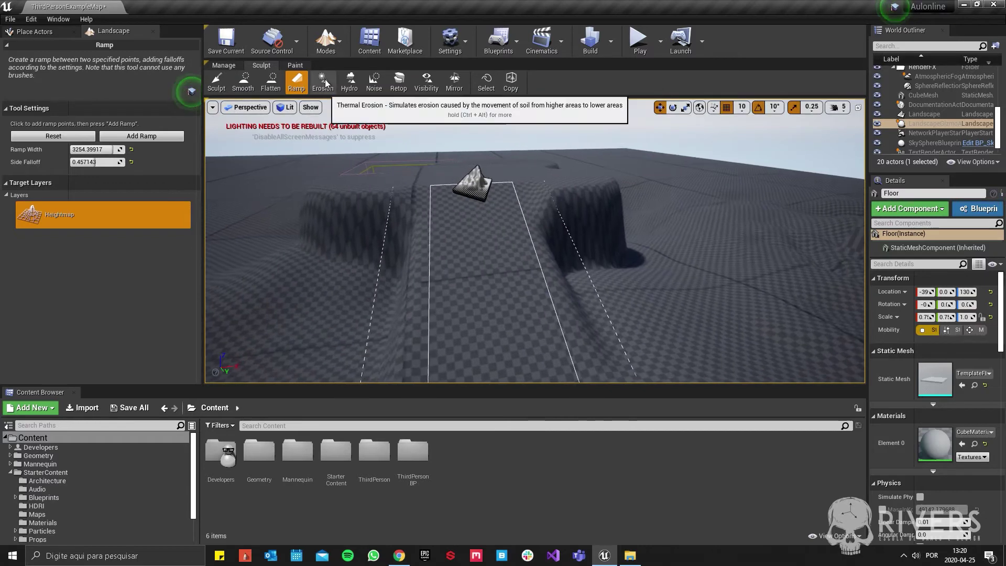
pyautogui.click(323, 81)
pyautogui.moveTo(514, 261); pyautogui.dragTo(515, 272, button='right')
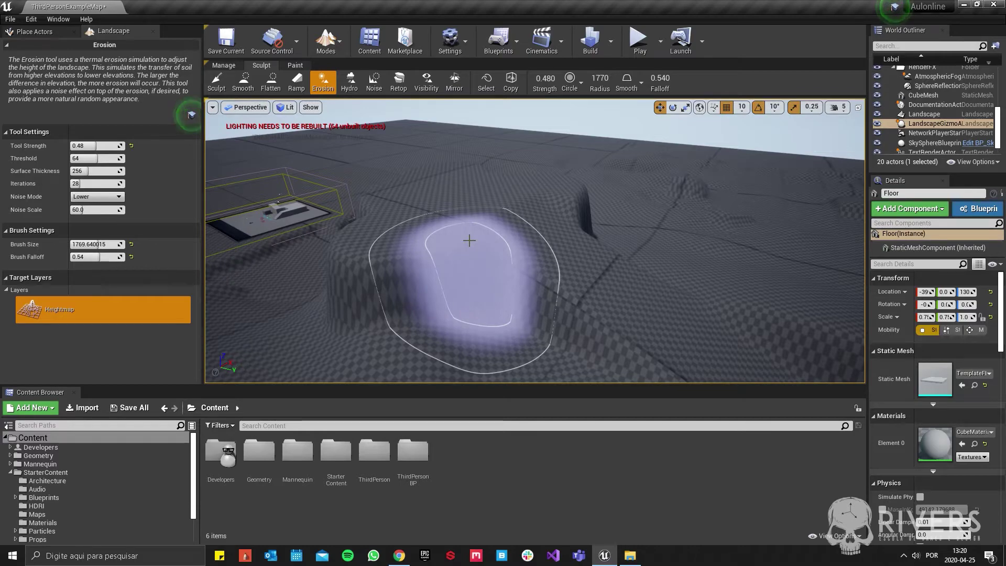
pyautogui.moveTo(438, 257); pyautogui.dragTo(439, 257, button='right')
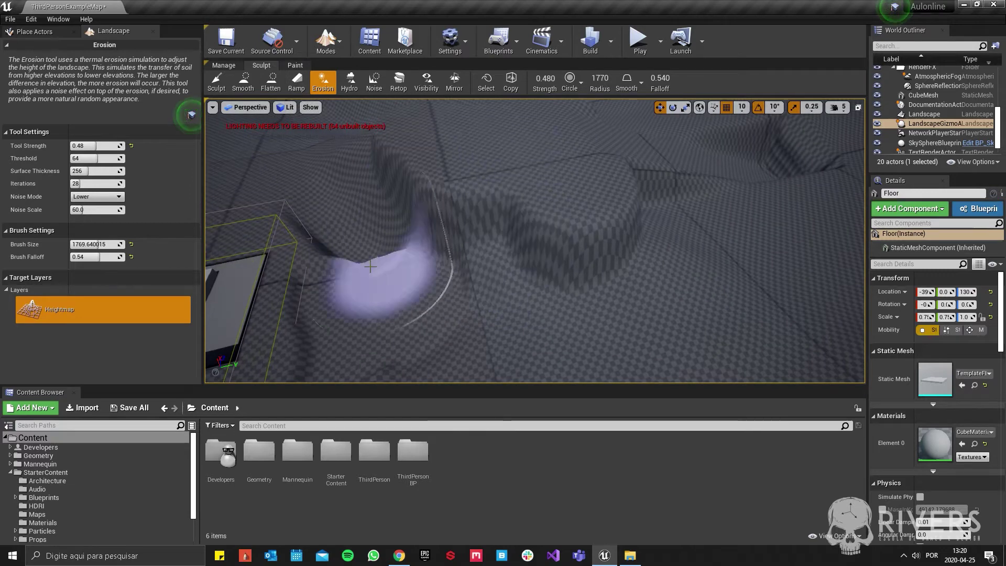
pyautogui.moveTo(359, 281)
pyautogui.mouseDown(button='right')
pyautogui.moveTo(640, 231)
pyautogui.moveTo(260, 270)
pyautogui.mouseUp(button='right')
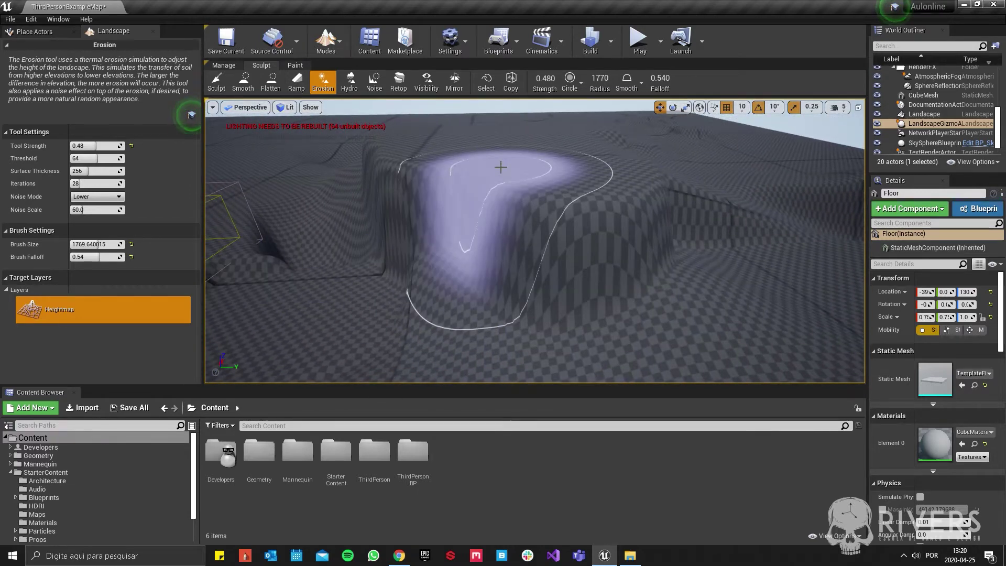
pyautogui.moveTo(501, 167); pyautogui.dragTo(349, 110, button='right')
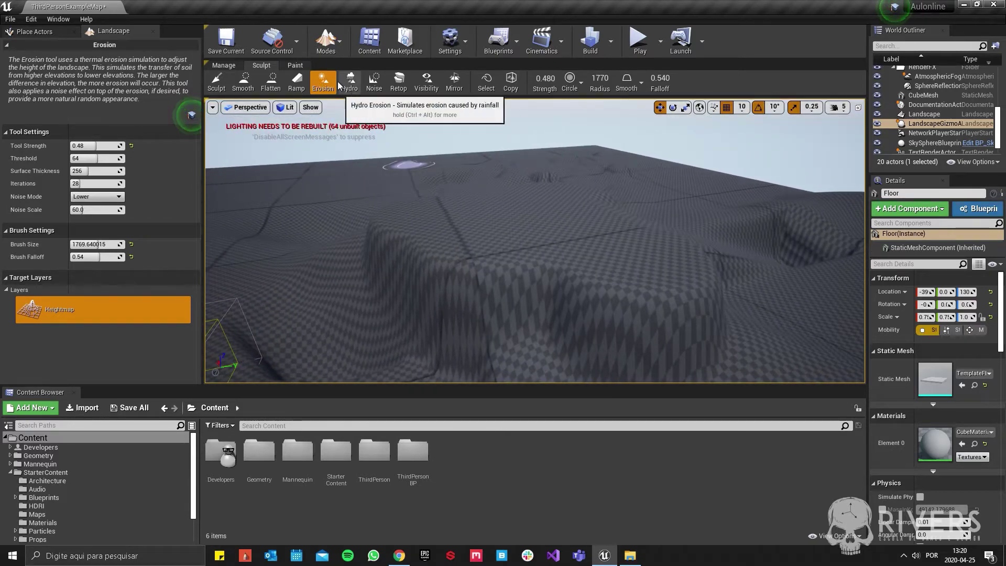
pyautogui.press('Up')
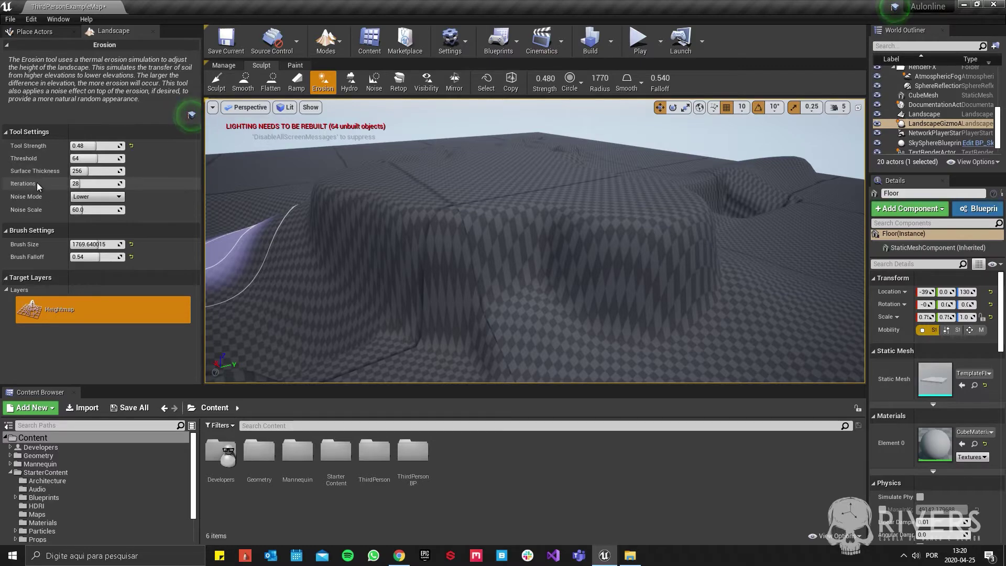
pyautogui.moveTo(403, 265); pyautogui.dragTo(551, 214, button='right')
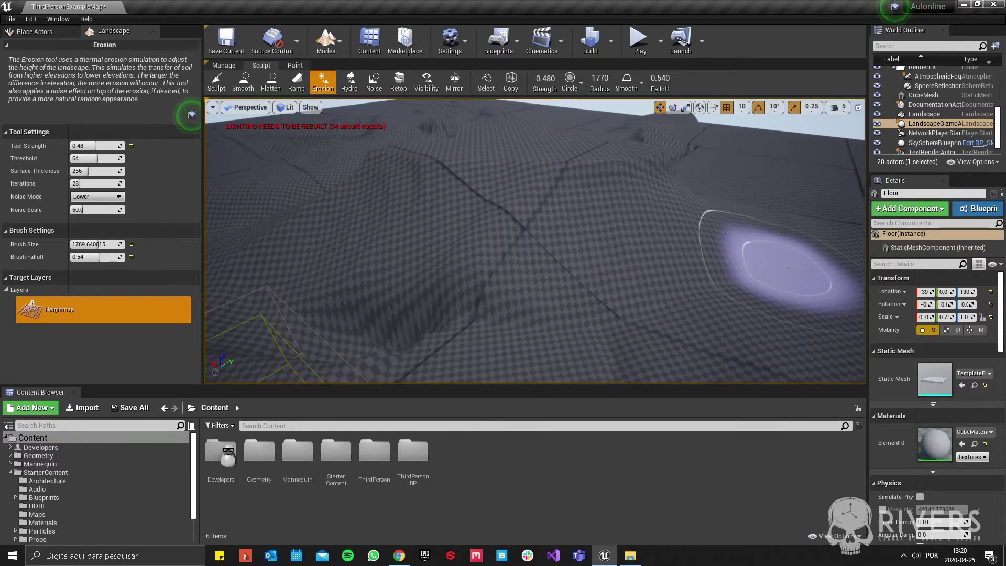
pyautogui.moveTo(682, 227); pyautogui.dragTo(681, 226, button='right')
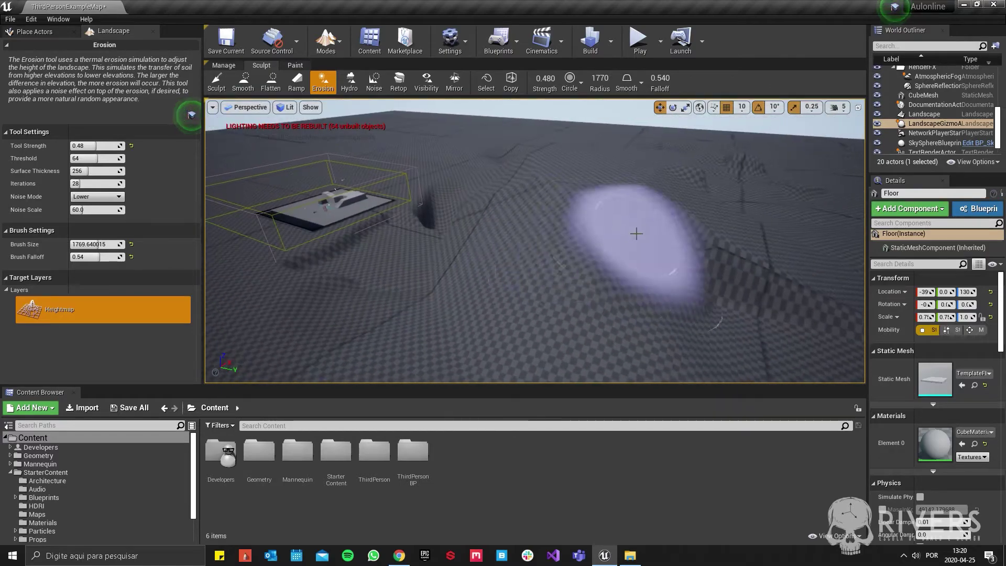
pyautogui.moveTo(1001, 417); pyautogui.dragTo(1001, 416, button='right')
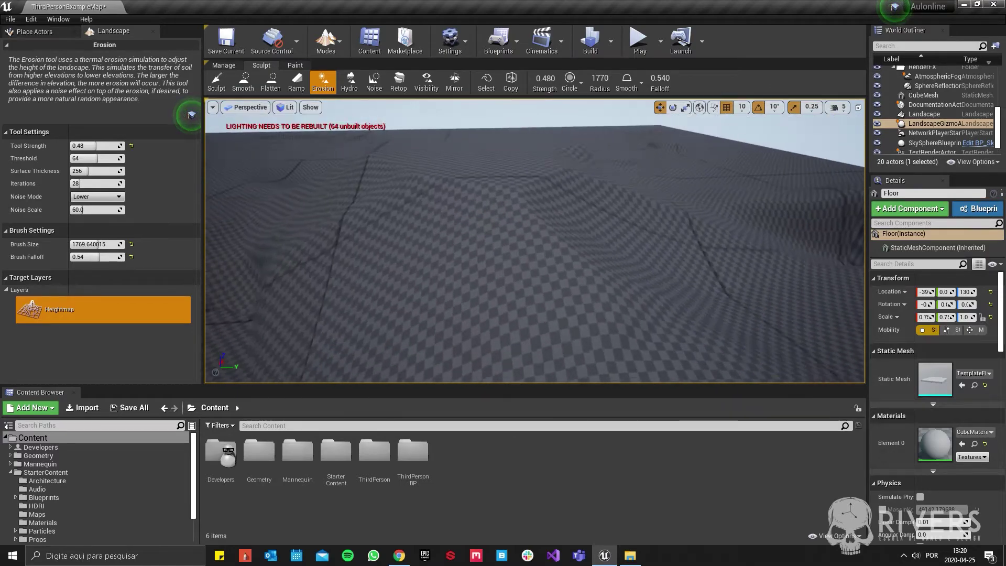
pyautogui.moveTo(534, 241); pyautogui.dragTo(534, 241, button='right')
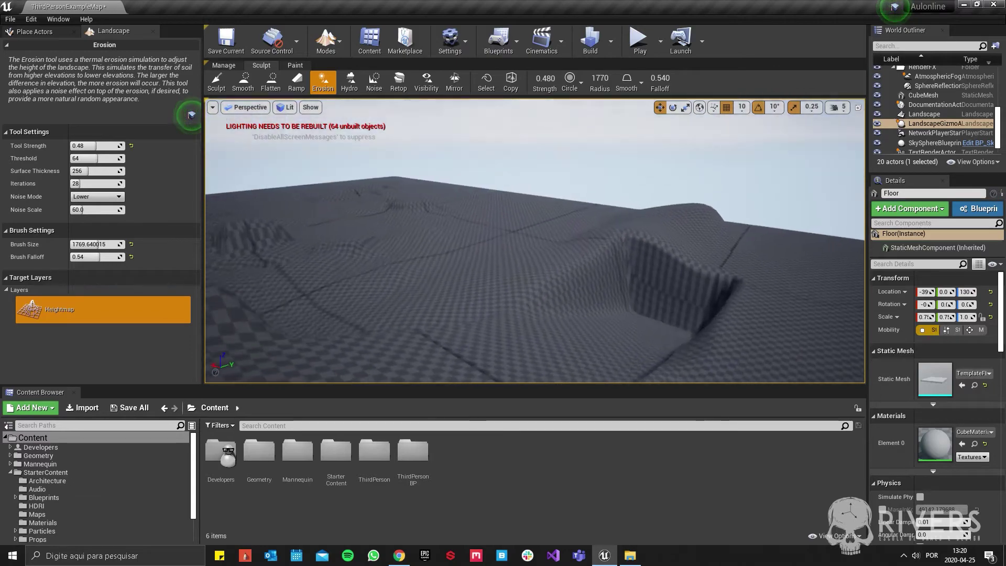
pyautogui.moveTo(627, 338); pyautogui.dragTo(626, 339, button='right')
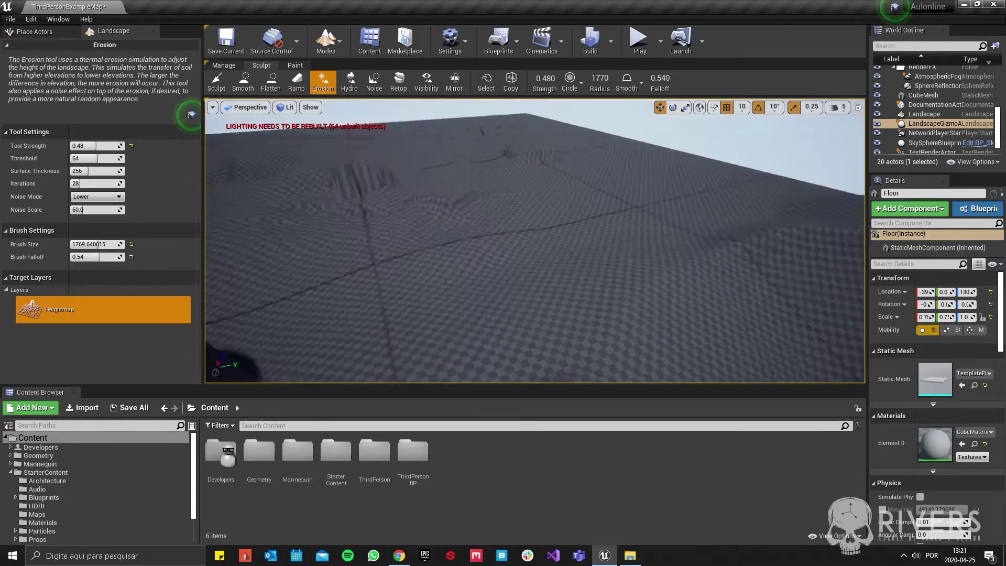
pyautogui.moveTo(575, 234); pyautogui.dragTo(576, 233, button='right')
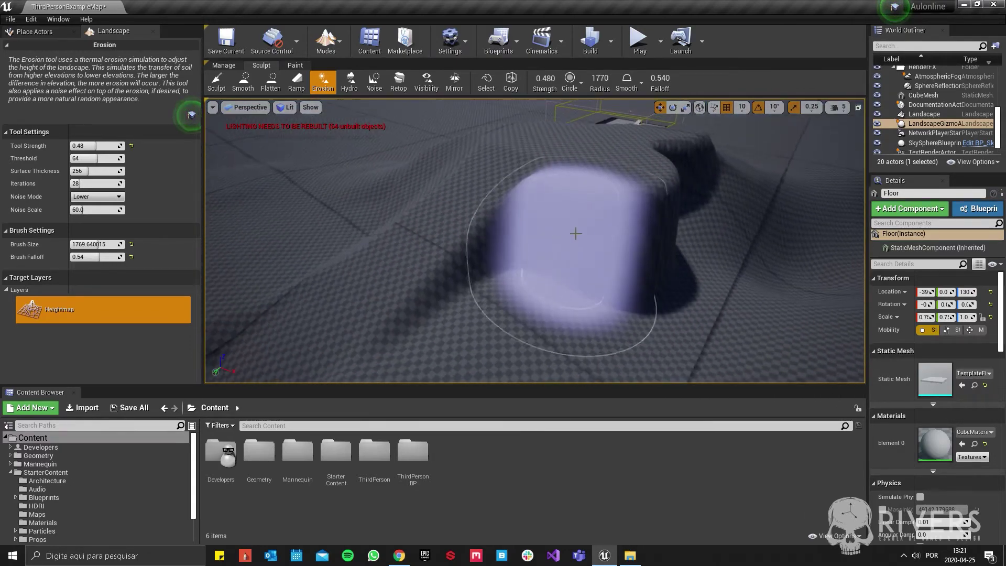
pyautogui.moveTo(776, 376); pyautogui.dragTo(776, 376, button='right')
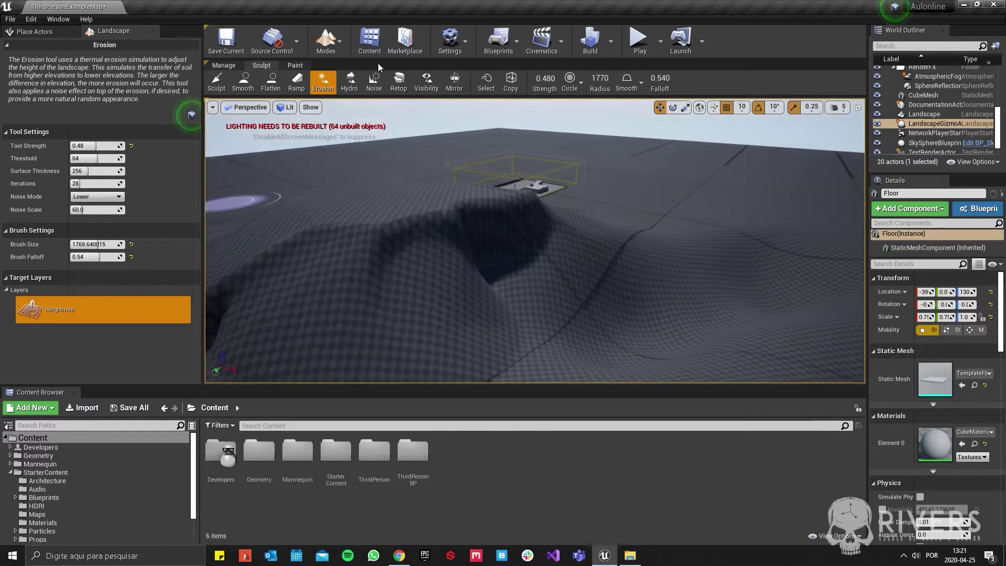
# Step: Switch to Hydro erosion and carve rain-eroded ridges and dips into the floor
pyautogui.click(350, 83)
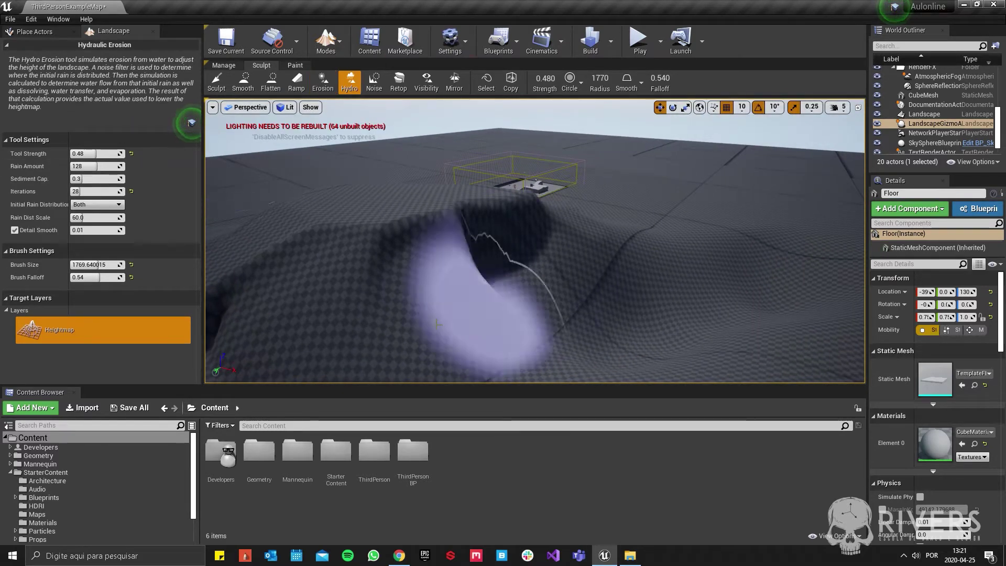
pyautogui.moveTo(699, 260); pyautogui.dragTo(698, 260, button='right')
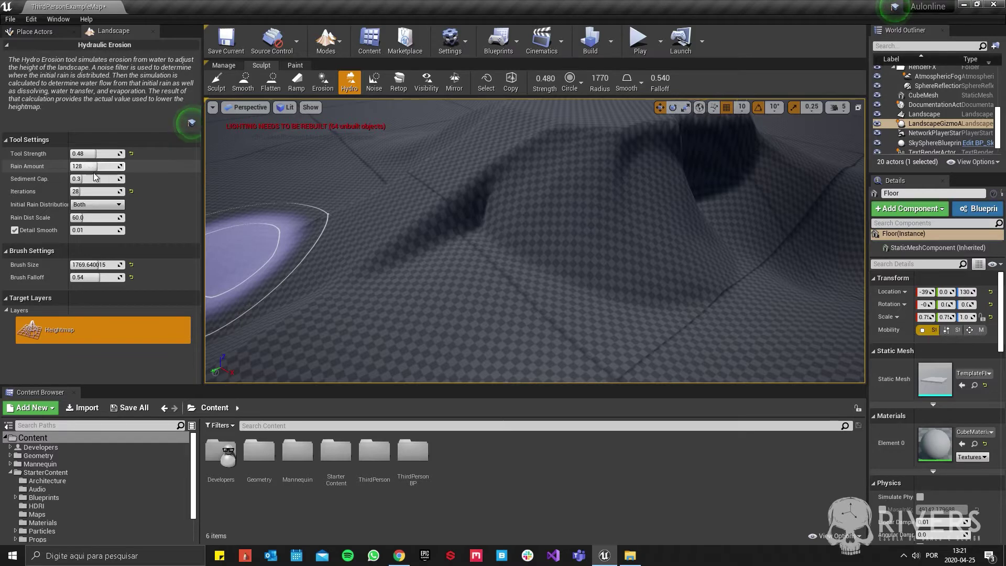
pyautogui.moveTo(678, 292); pyautogui.dragTo(723, 240, button='right')
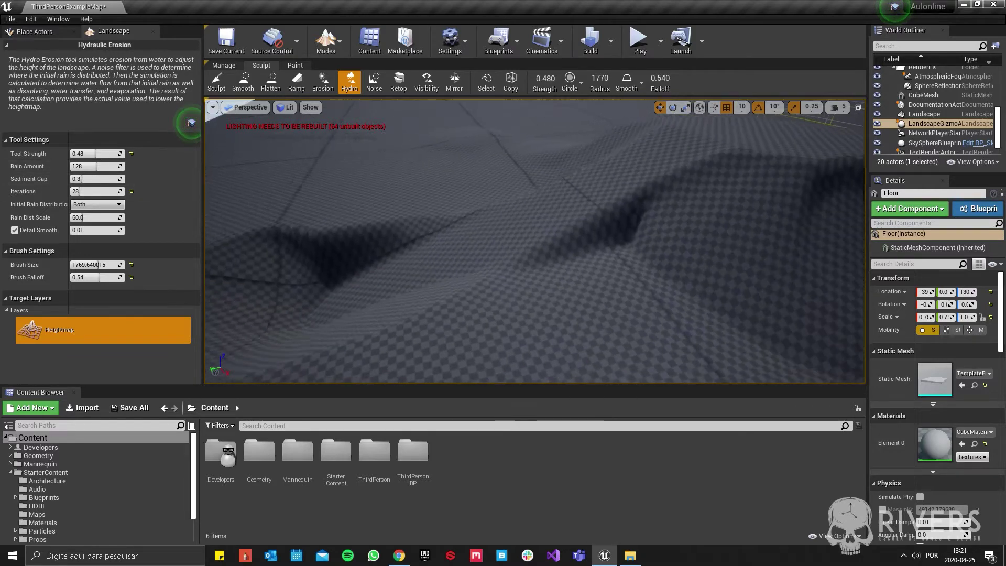
pyautogui.moveTo(724, 240); pyautogui.dragTo(507, 332)
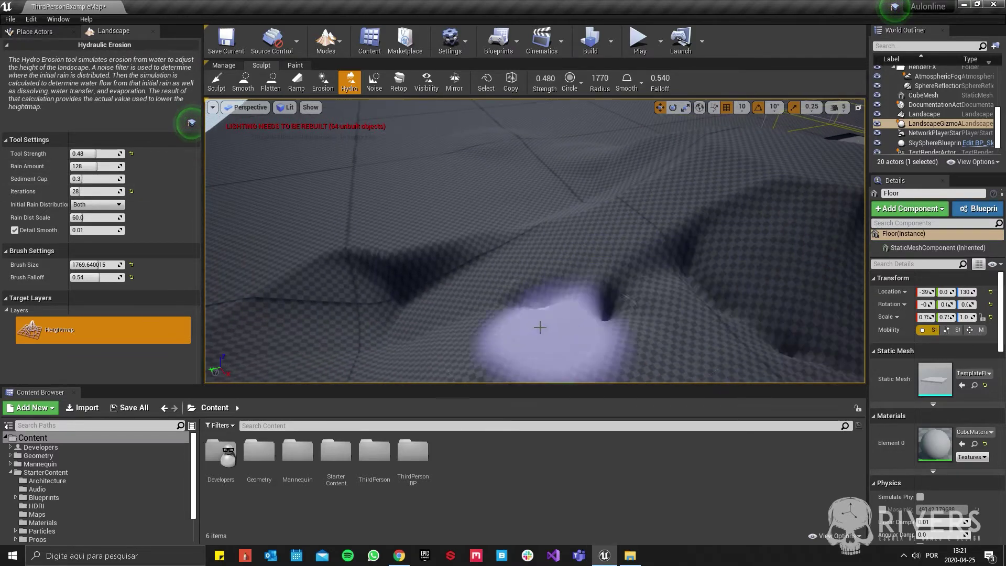
# Step: Erode more ridges, creases and channels up the terrain slope
pyautogui.moveTo(417, 274); pyautogui.dragTo(430, 246, button='right')
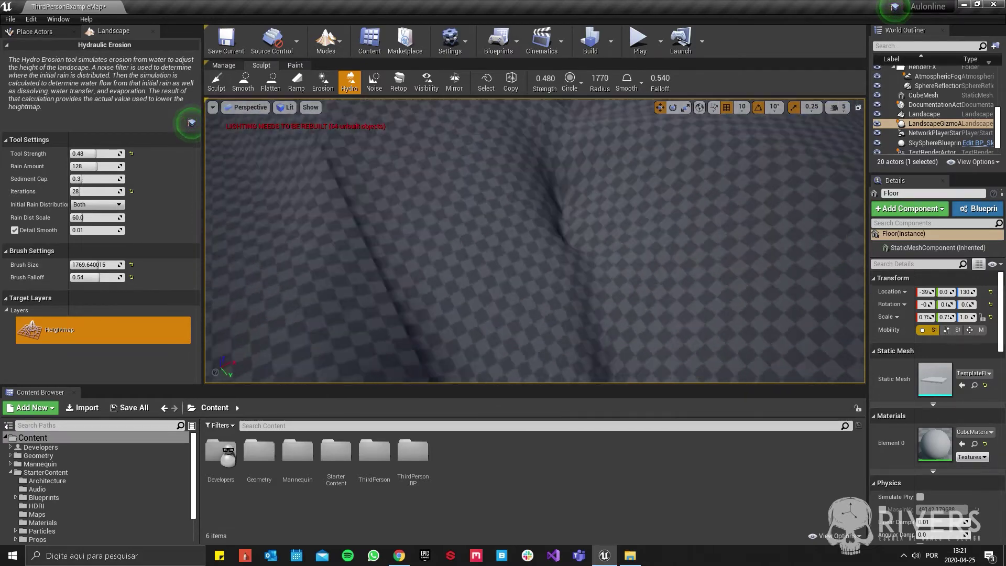
pyautogui.moveTo(337, 292)
pyautogui.mouseDown(button='right')
pyautogui.moveTo(459, 185)
pyautogui.moveTo(403, 210)
pyautogui.moveTo(451, 189)
pyautogui.moveTo(644, 265)
pyautogui.mouseUp(button='right')
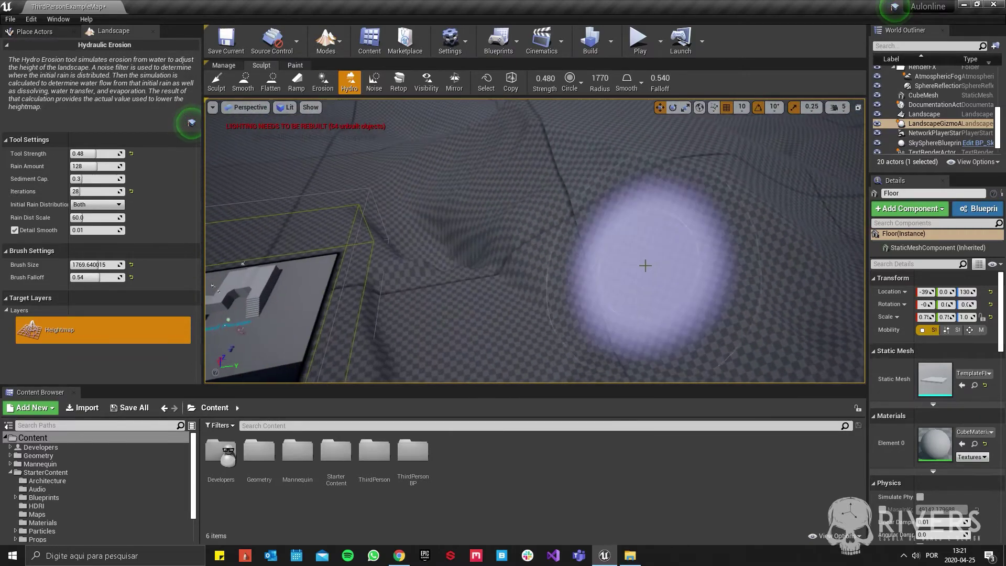
pyautogui.moveTo(603, 375); pyautogui.dragTo(404, 226, button='right')
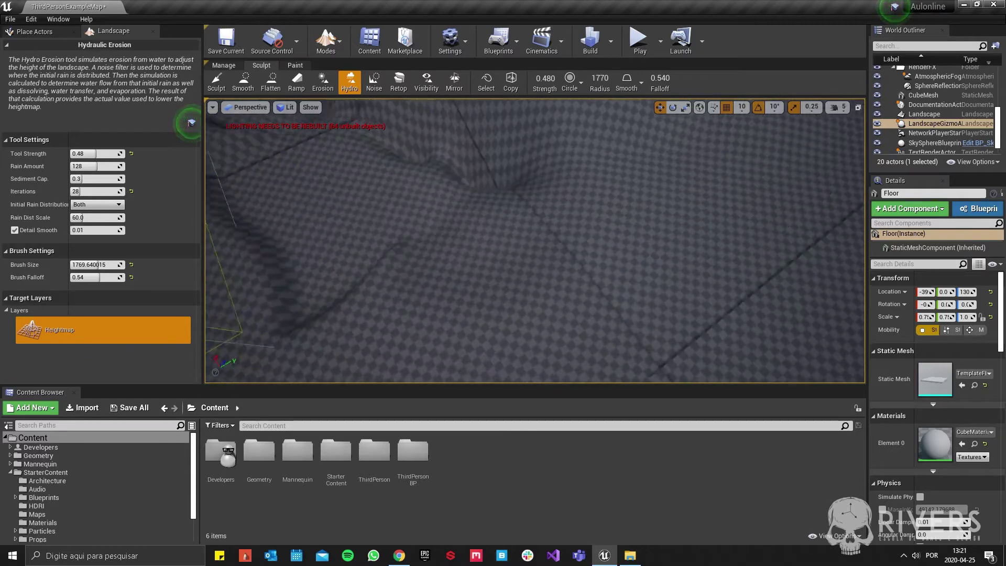
pyautogui.moveTo(401, 110); pyautogui.dragTo(473, 137)
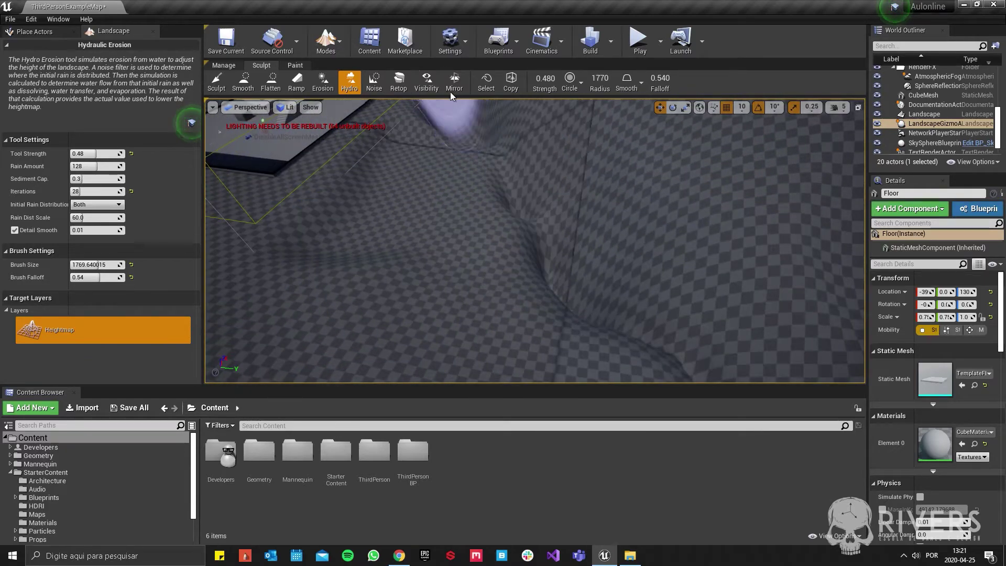
pyautogui.moveTo(473, 138)
pyautogui.mouseDown(button='right')
pyautogui.moveTo(443, 180)
pyautogui.moveTo(444, 240)
pyautogui.mouseUp(button='right')
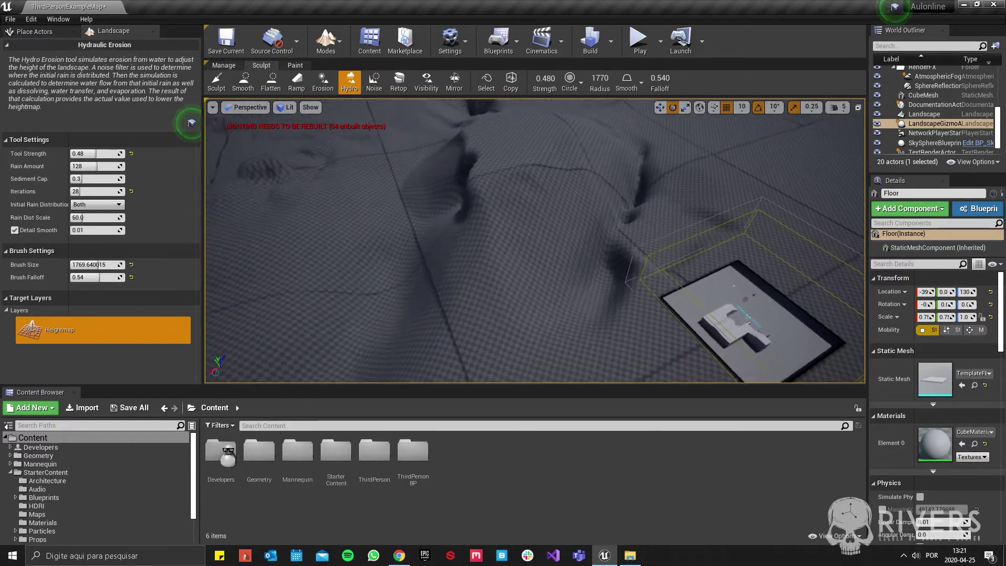
pyautogui.moveTo(395, 349); pyautogui.dragTo(413, 267)
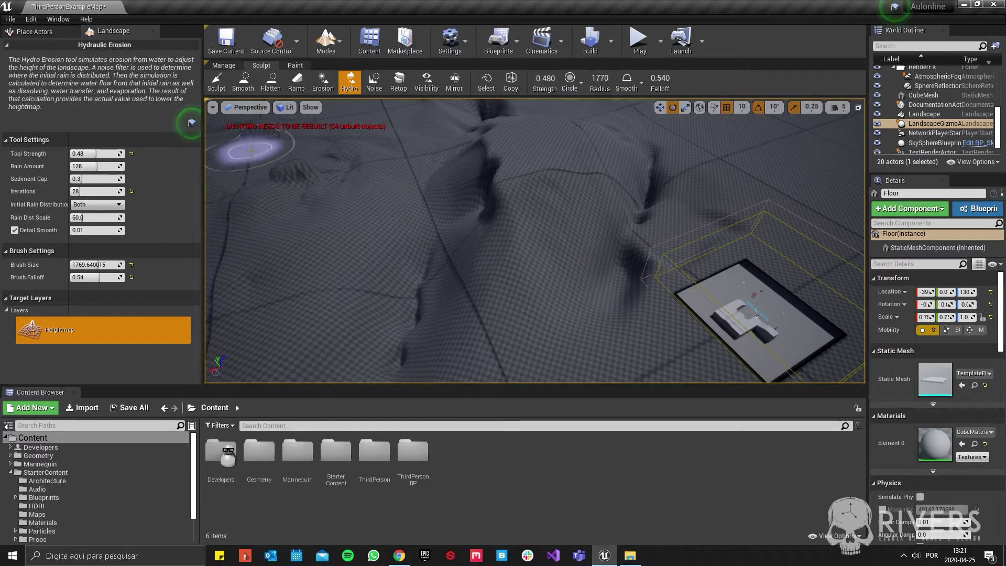
# Step: Switch to the Noise tool and add noisy bumps and dips across the floor
pyautogui.click(383, 83)
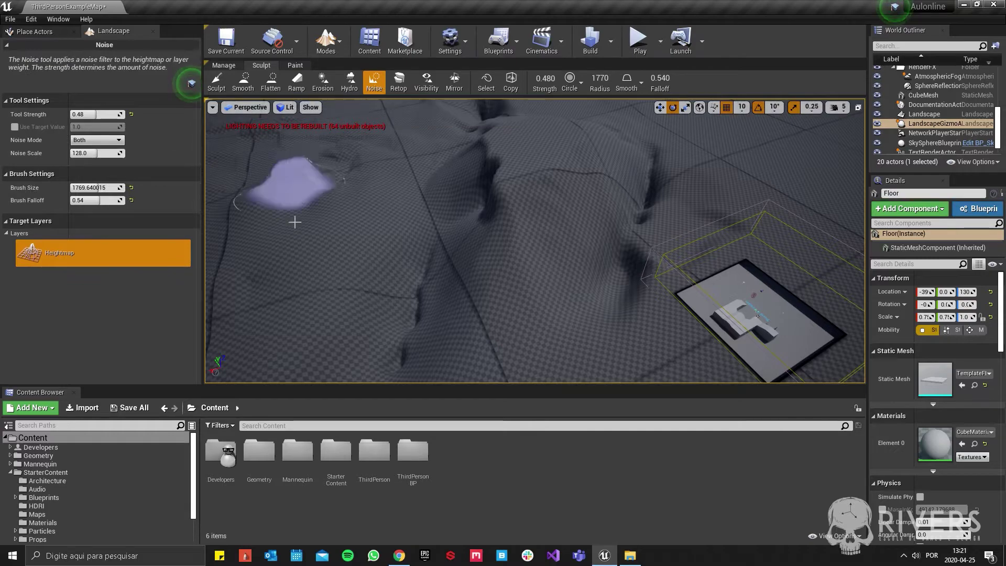
pyautogui.moveTo(292, 180); pyautogui.dragTo(619, 225, button='right')
pyautogui.moveTo(606, 335); pyautogui.dragTo(817, 358)
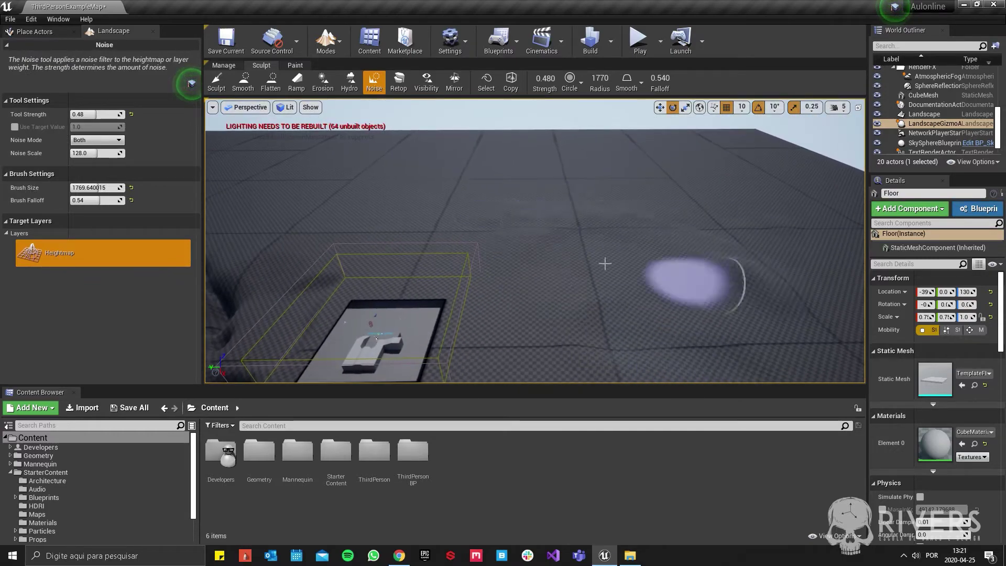
pyautogui.moveTo(586, 249); pyautogui.dragTo(586, 249, button='right')
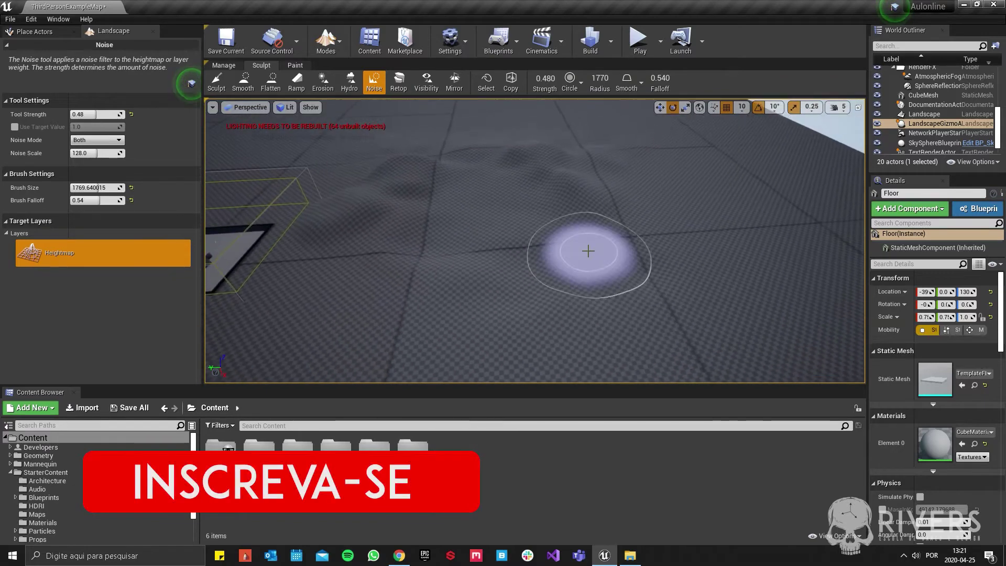
# Step: Keep Noise Mode on Both and sculpt a bumpy dip at strength about 0.213
pyautogui.click(109, 146)
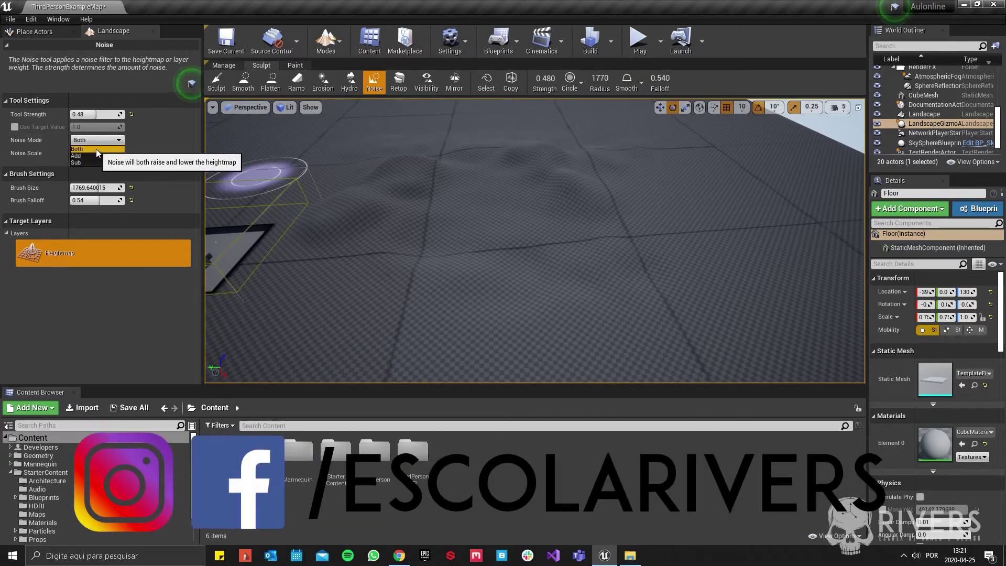
pyautogui.click(83, 162)
pyautogui.moveTo(655, 236)
pyautogui.mouseDown()
pyautogui.moveTo(842, 322)
pyautogui.moveTo(709, 365)
pyautogui.mouseUp()
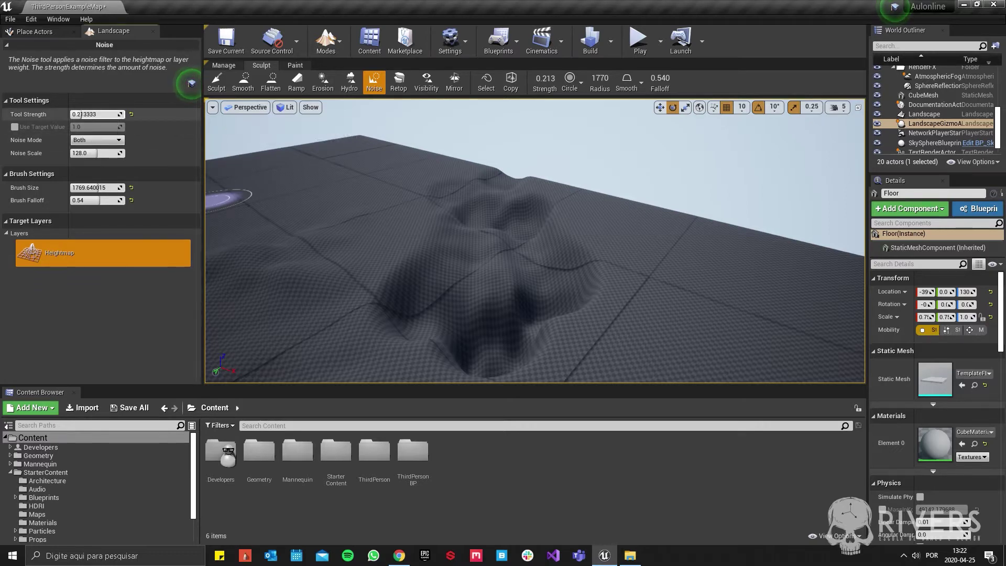
pyautogui.moveTo(755, 330)
pyautogui.mouseDown(button='right')
pyautogui.moveTo(754, 252)
pyautogui.moveTo(607, 191)
pyautogui.mouseUp(button='right')
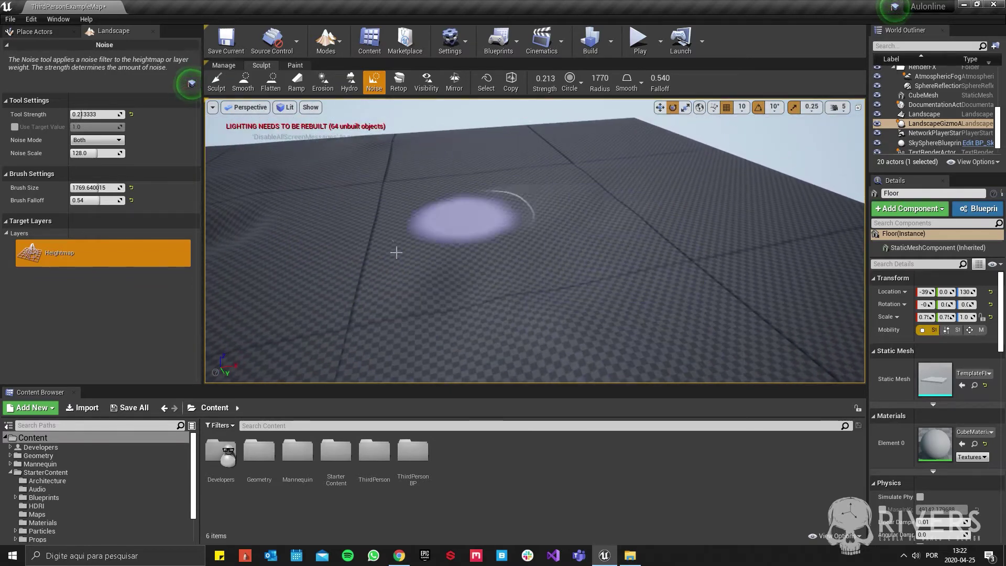
pyautogui.moveTo(532, 227)
pyautogui.mouseDown(button='right')
pyautogui.moveTo(479, 291)
pyautogui.moveTo(517, 335)
pyautogui.moveTo(500, 333)
pyautogui.moveTo(554, 266)
pyautogui.mouseUp(button='right')
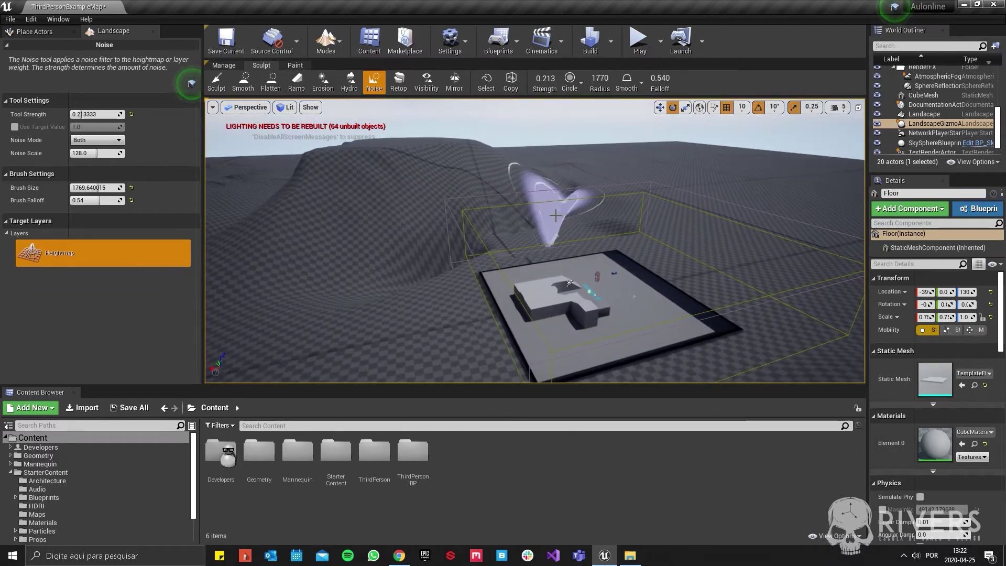
pyautogui.moveTo(666, 193); pyautogui.dragTo(650, 220, button='right')
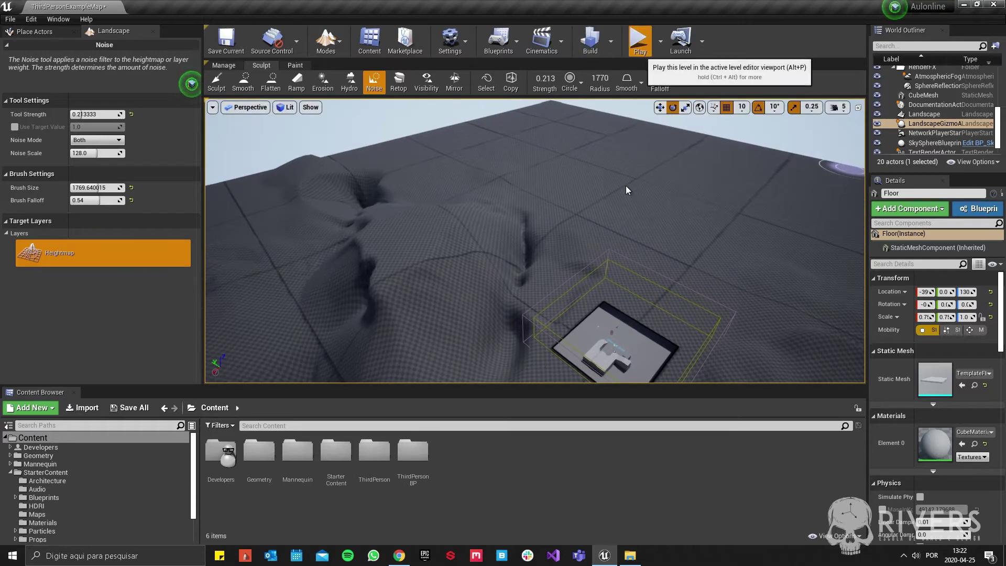
pyautogui.click(640, 41)
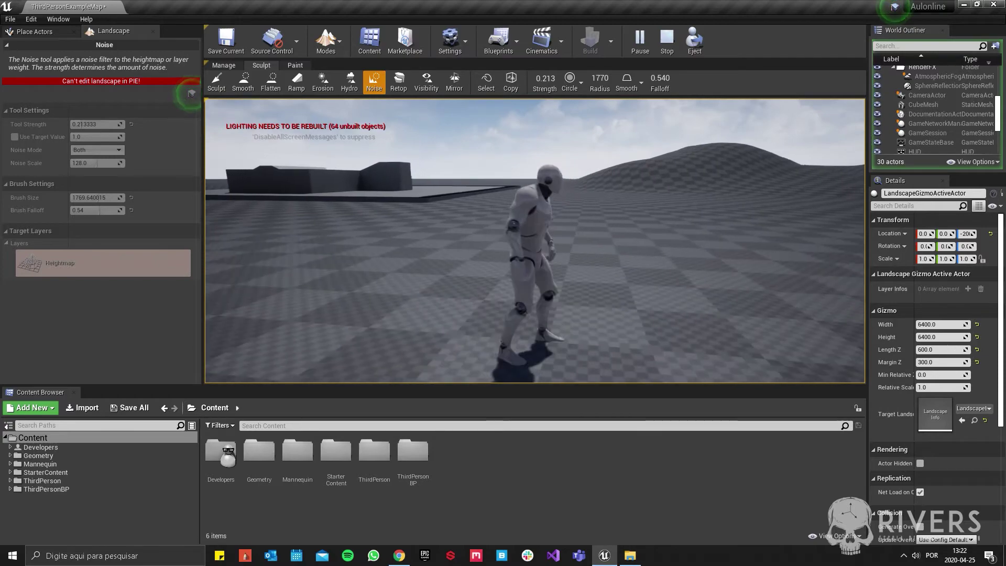
pyautogui.press('Escape')
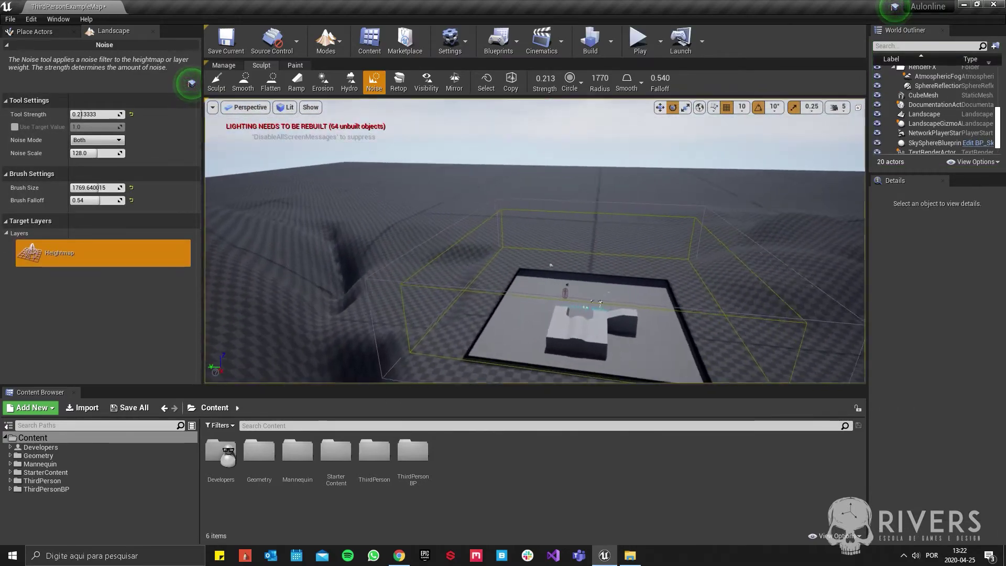
pyautogui.keyDown('alt'); pyautogui.moveTo(600, 303); pyautogui.dragTo(562, 269); pyautogui.keyUp('alt')
# Step: Select the Retop tool and fly the camera closely around the dark hill and ridge
pyautogui.click(398, 81)
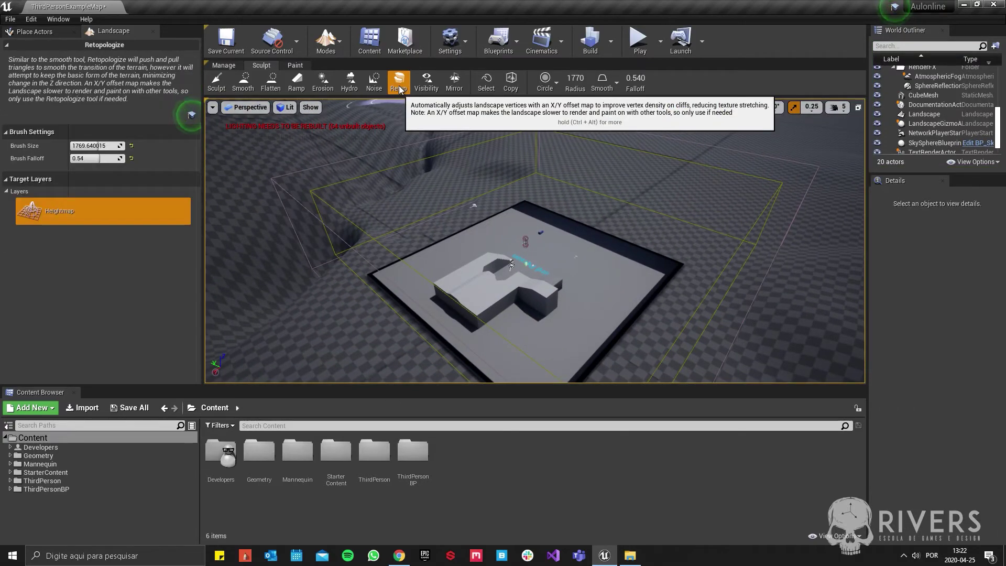
pyautogui.moveTo(511, 264); pyautogui.dragTo(511, 265, button='right')
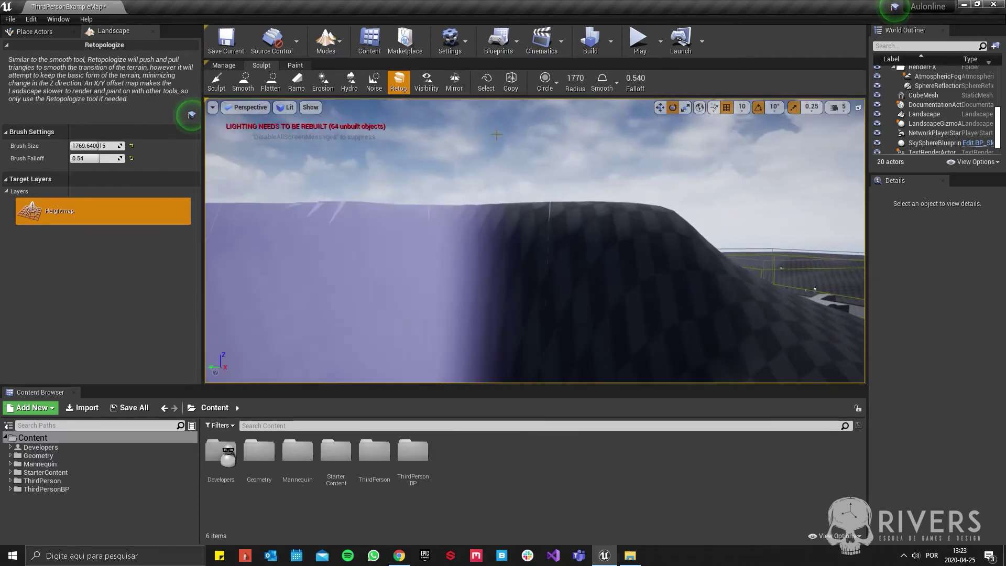
pyautogui.moveTo(496, 134); pyautogui.dragTo(496, 135, button='right')
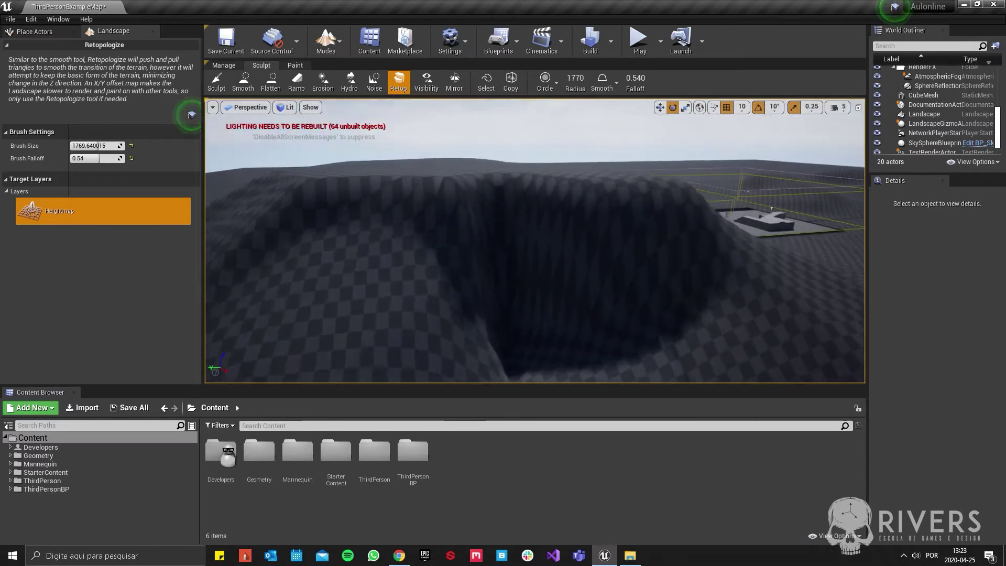
pyautogui.moveTo(496, 135); pyautogui.dragTo(496, 135, button='right')
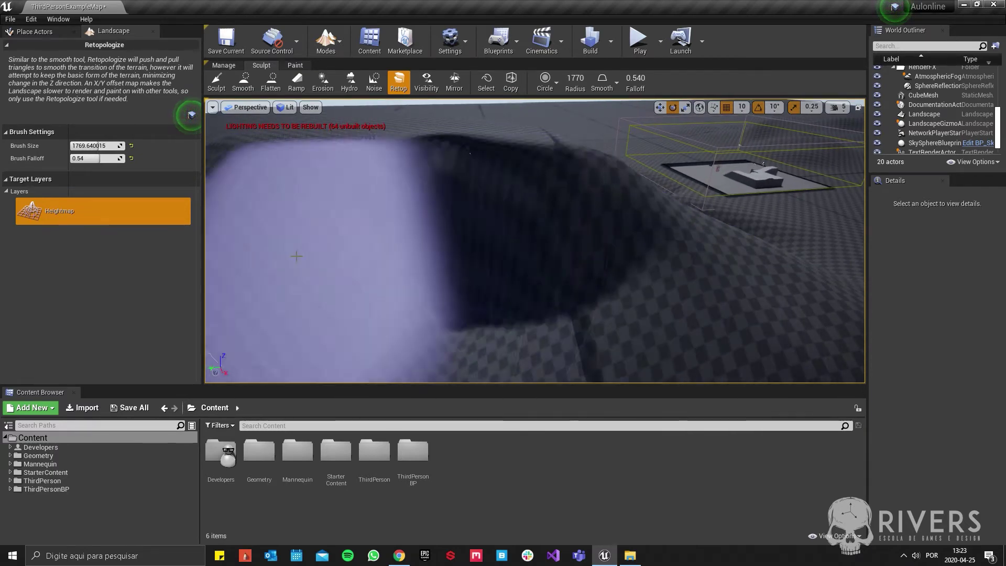
pyautogui.moveTo(780, 326); pyautogui.dragTo(780, 326, button='right')
pyautogui.moveTo(774, 361); pyautogui.dragTo(774, 361, button='right')
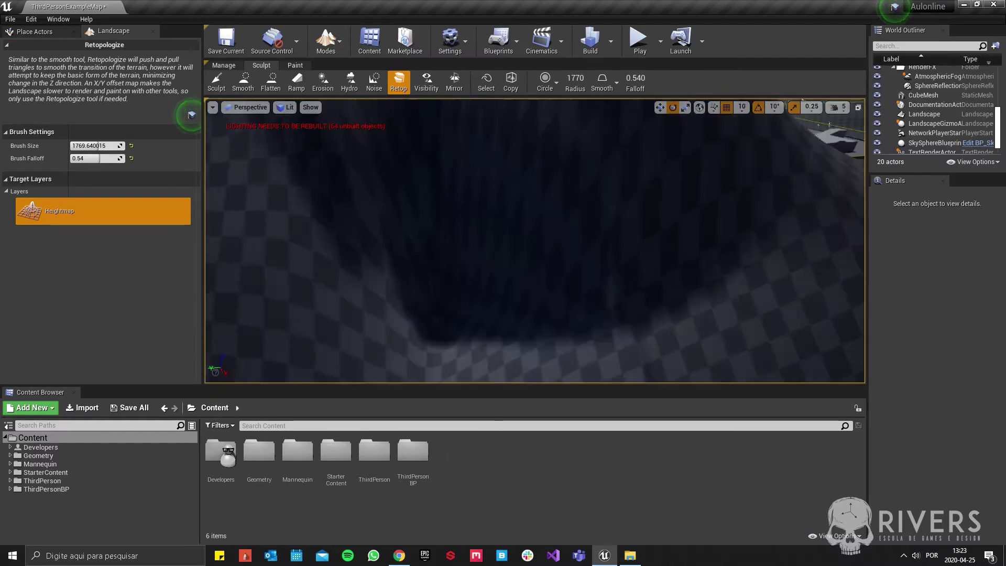
pyautogui.moveTo(495, 274); pyautogui.dragTo(495, 274, button='right')
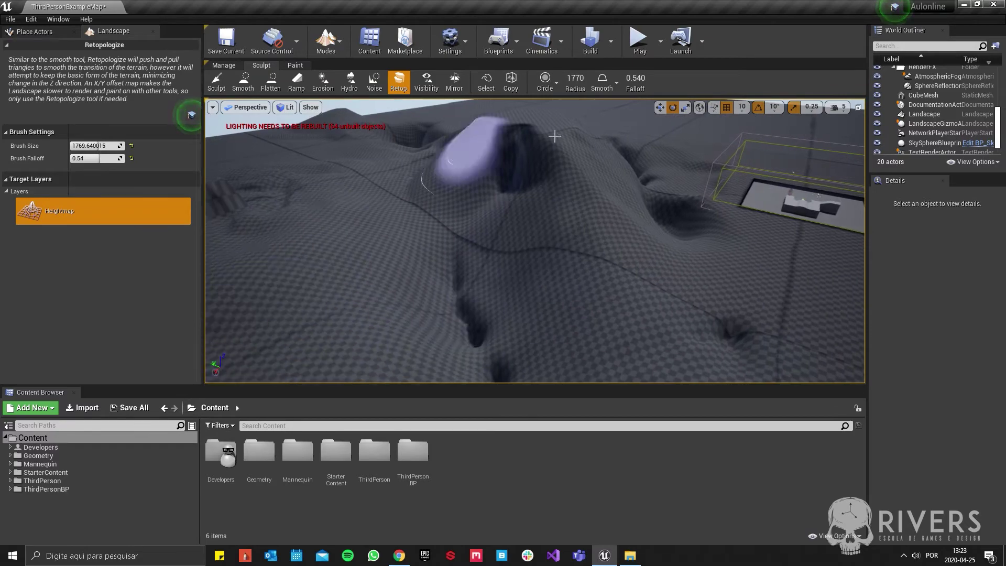
pyautogui.moveTo(377, 180); pyautogui.dragTo(377, 180, button='right')
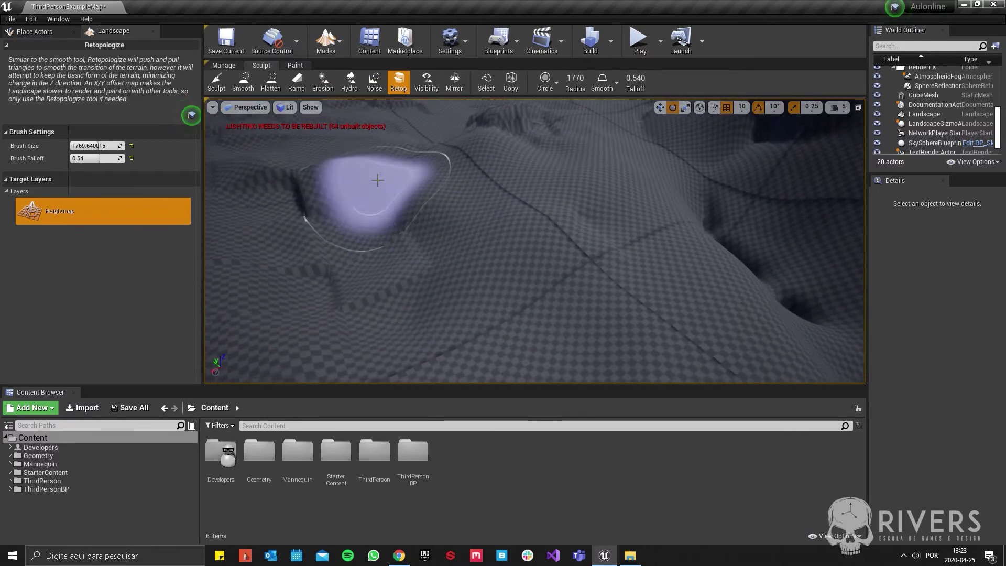
# Step: Return to Sculpt, fly to the sculpted pillar, then select the Visibility tool
pyautogui.click(219, 78)
pyautogui.moveTo(437, 235); pyautogui.dragTo(438, 235, button='right')
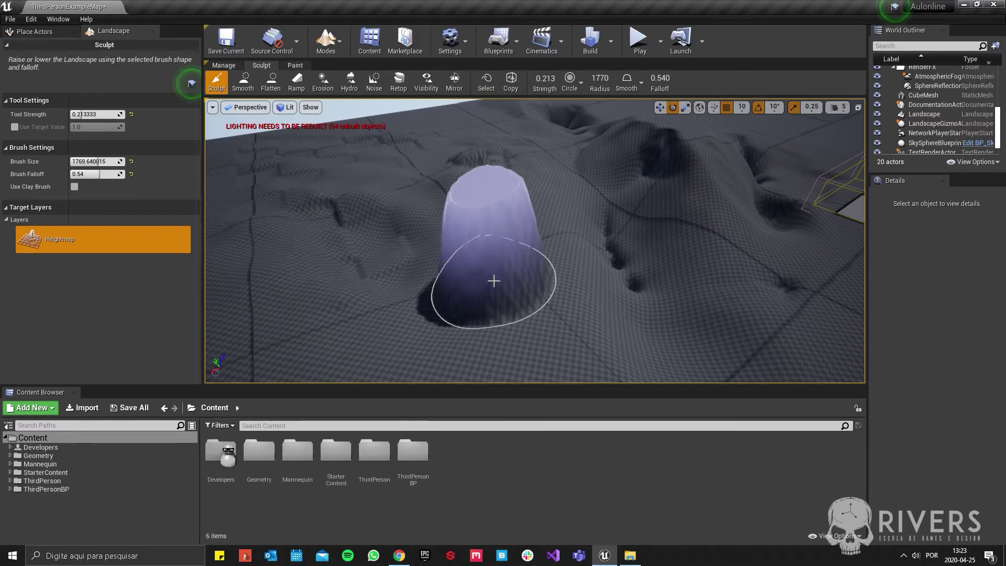
pyautogui.moveTo(494, 281); pyautogui.dragTo(494, 281, button='right')
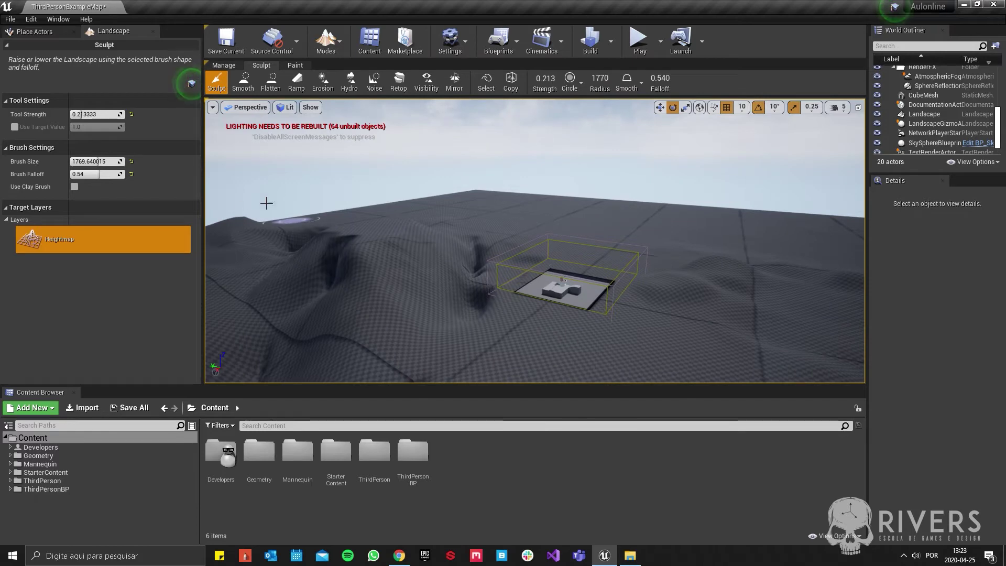
pyautogui.click(433, 81)
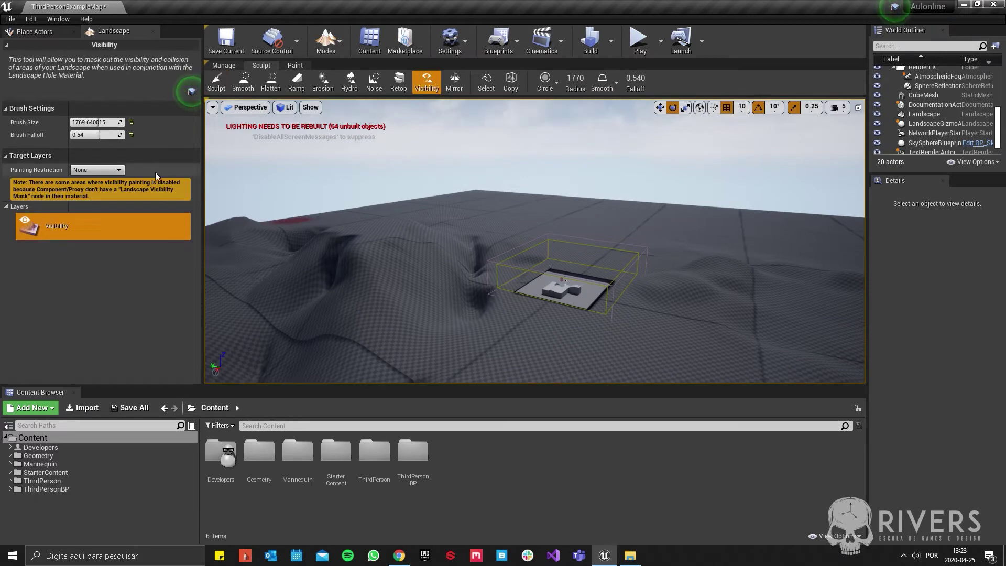
pyautogui.moveTo(494, 281); pyautogui.dragTo(494, 281, button='right')
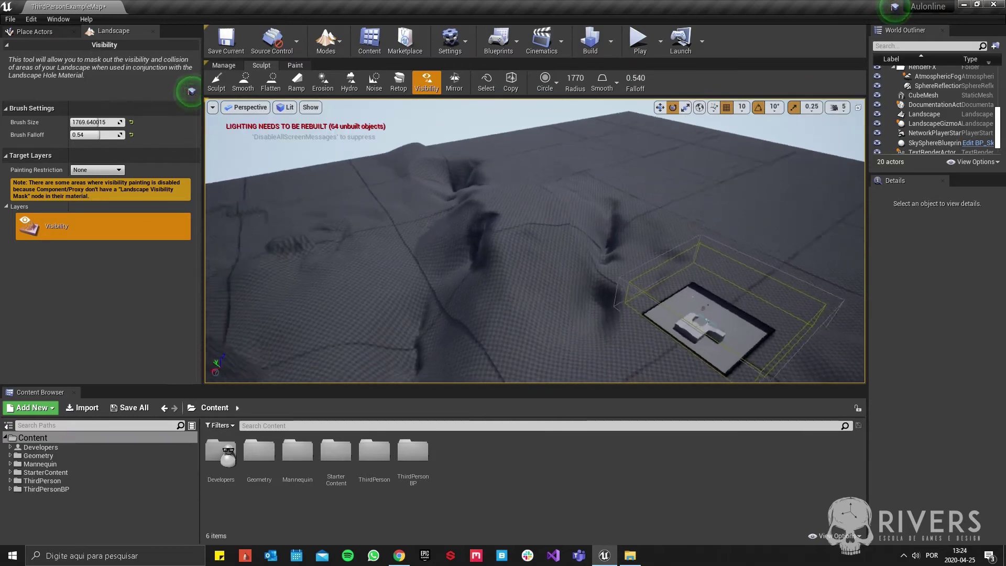
# Step: Select the Mirror tool and try the mirror operations, settling on -X to +X
pyautogui.click(455, 82)
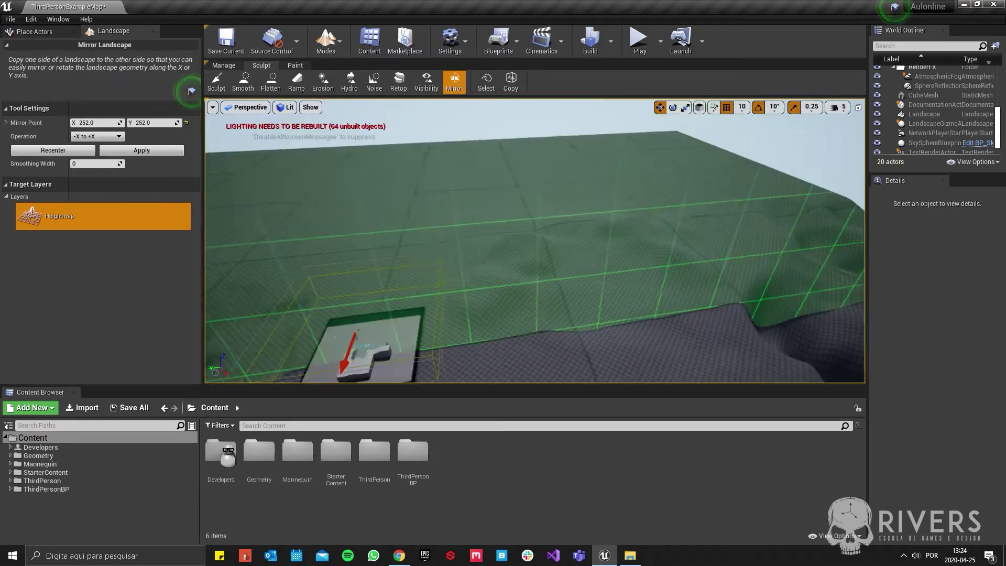
pyautogui.moveTo(494, 281); pyautogui.dragTo(494, 281, button='right')
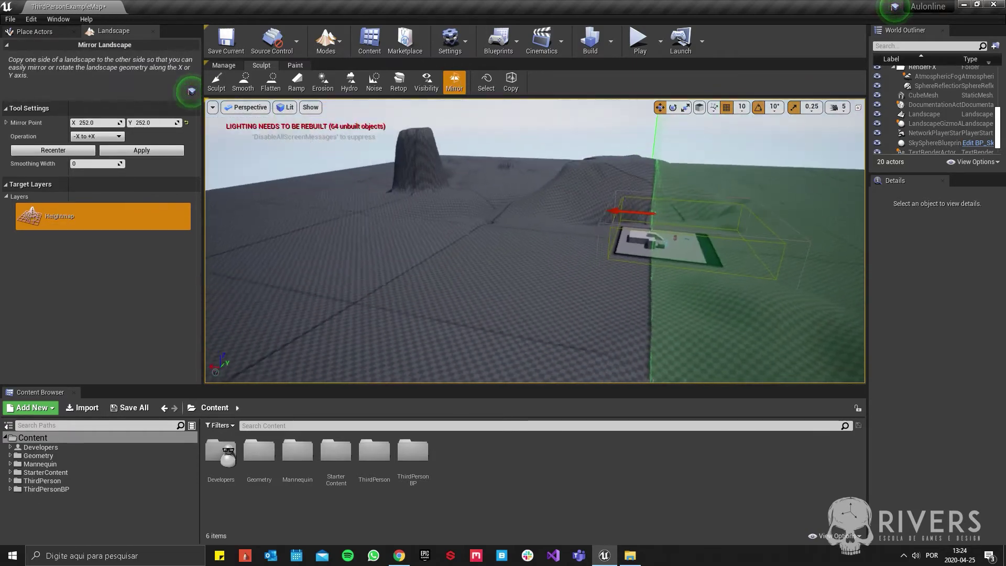
pyautogui.moveTo(708, 213); pyautogui.dragTo(708, 213, button='right')
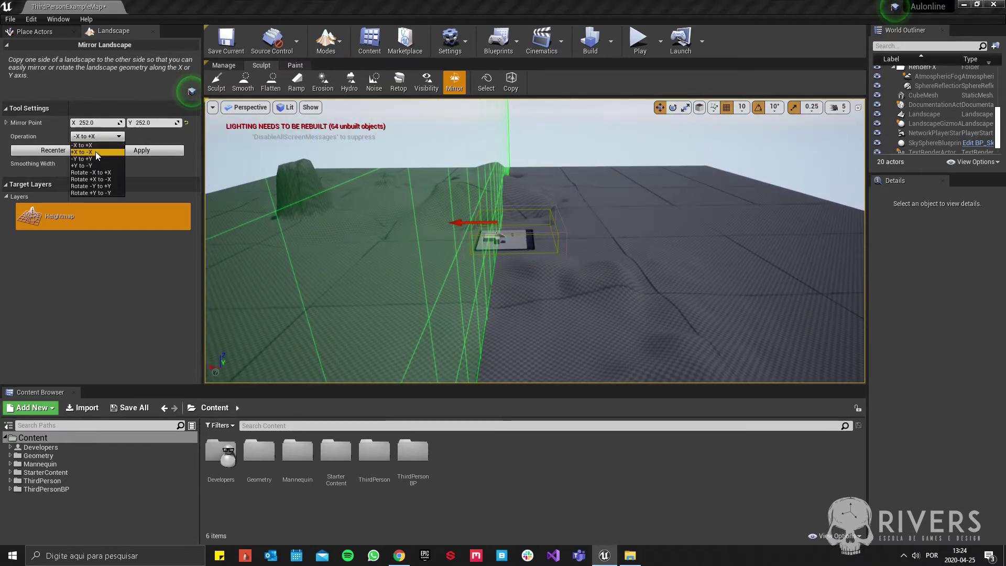
pyautogui.click(95, 152)
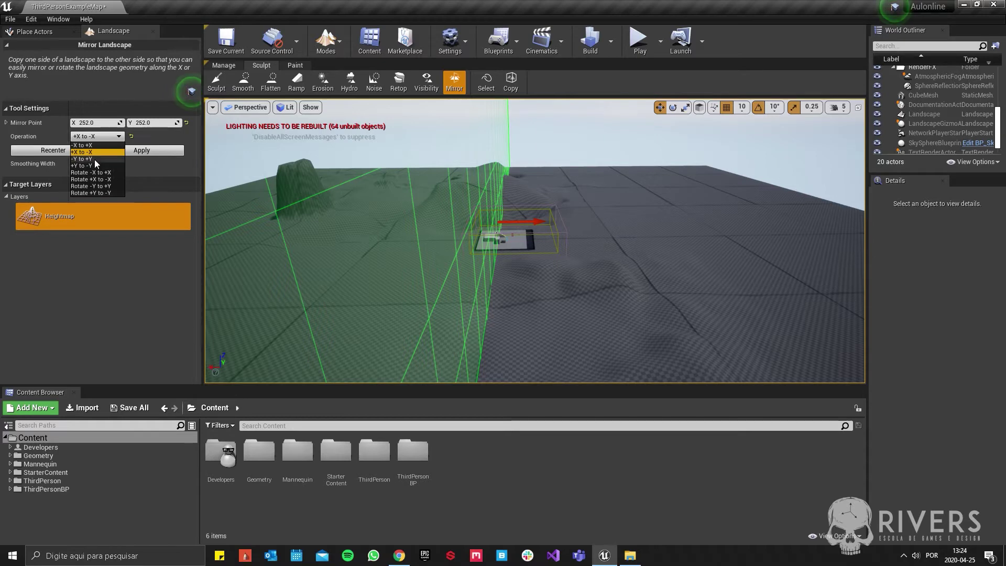
pyautogui.click(94, 159)
pyautogui.click(102, 136)
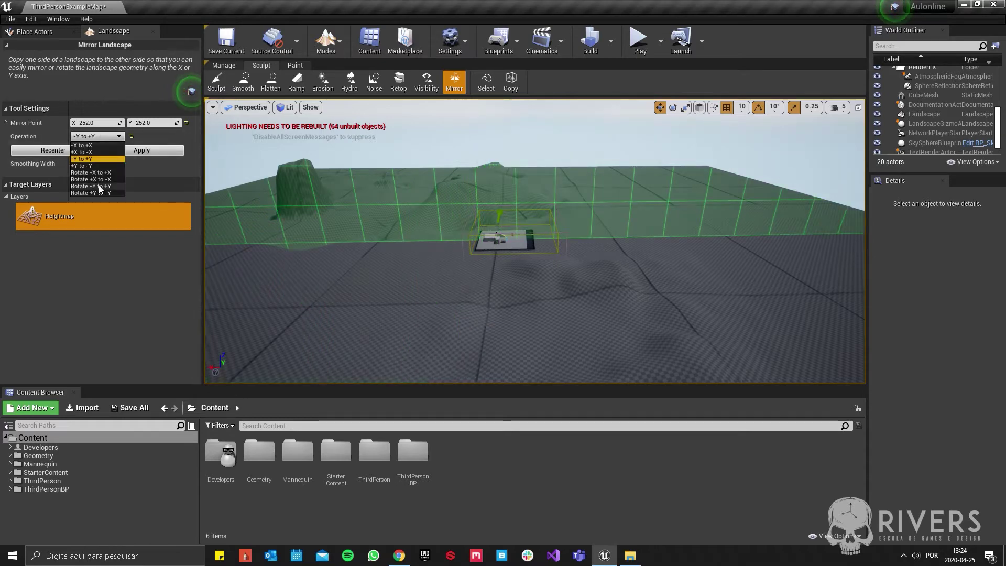
pyautogui.click(102, 173)
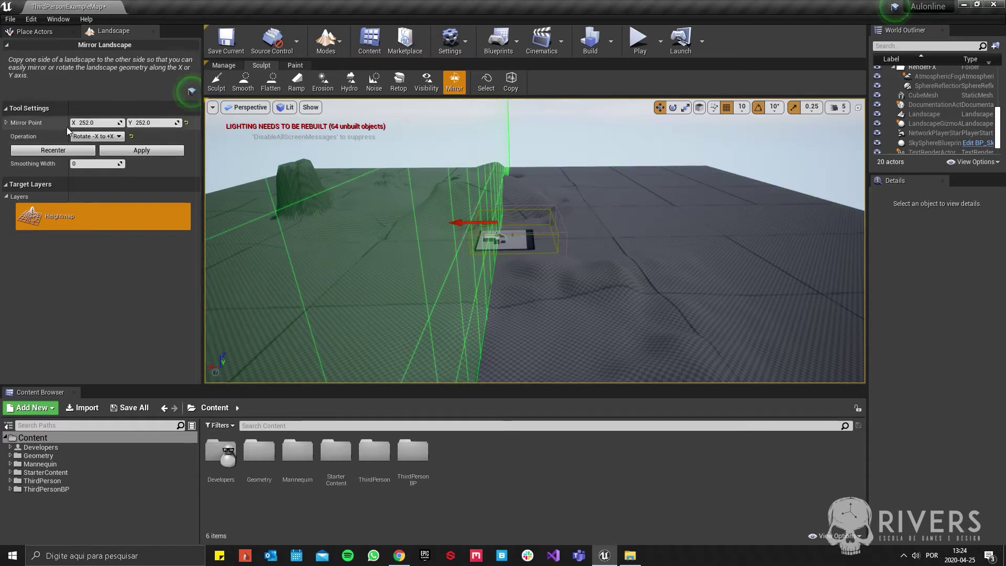
pyautogui.click(97, 137)
pyautogui.click(99, 143)
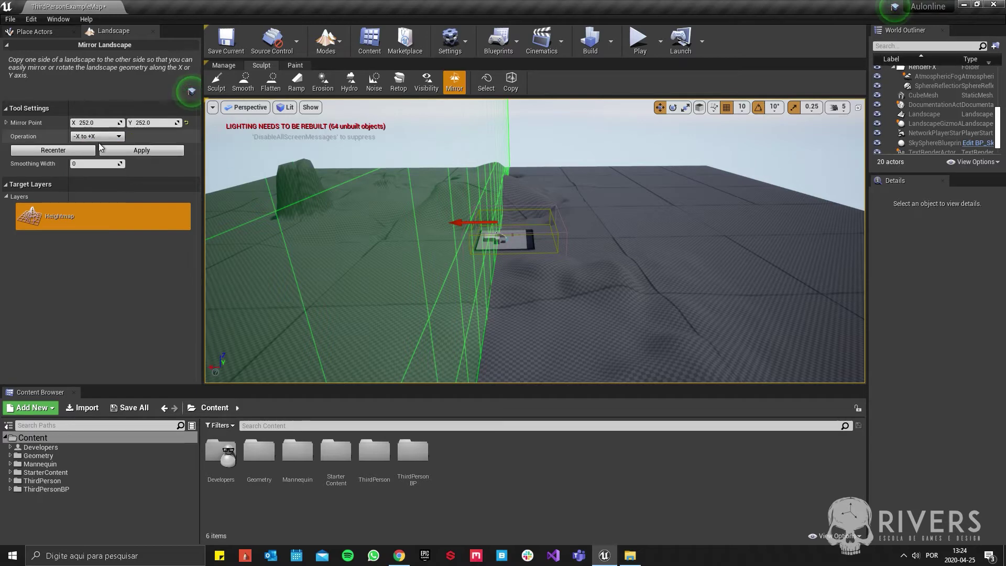
# Step: Move the mirror plane to X 268.1, reverse to +X to -X, and apply it
pyautogui.moveTo(484, 219)
pyautogui.mouseDown()
pyautogui.moveTo(610, 228)
pyautogui.moveTo(512, 270)
pyautogui.moveTo(321, 274)
pyautogui.moveTo(655, 288)
pyautogui.moveTo(453, 292)
pyautogui.moveTo(460, 289)
pyautogui.mouseUp()
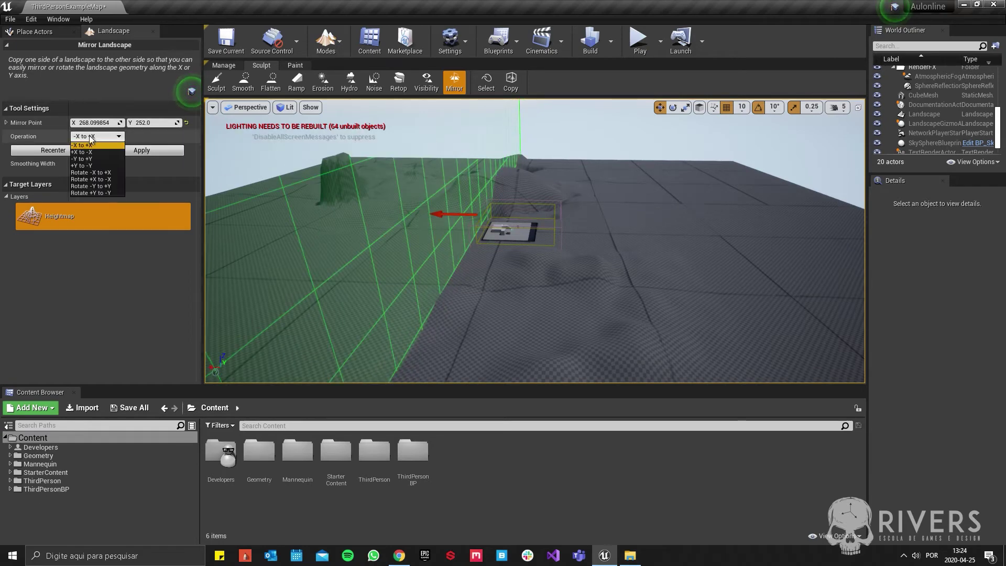
pyautogui.click(103, 153)
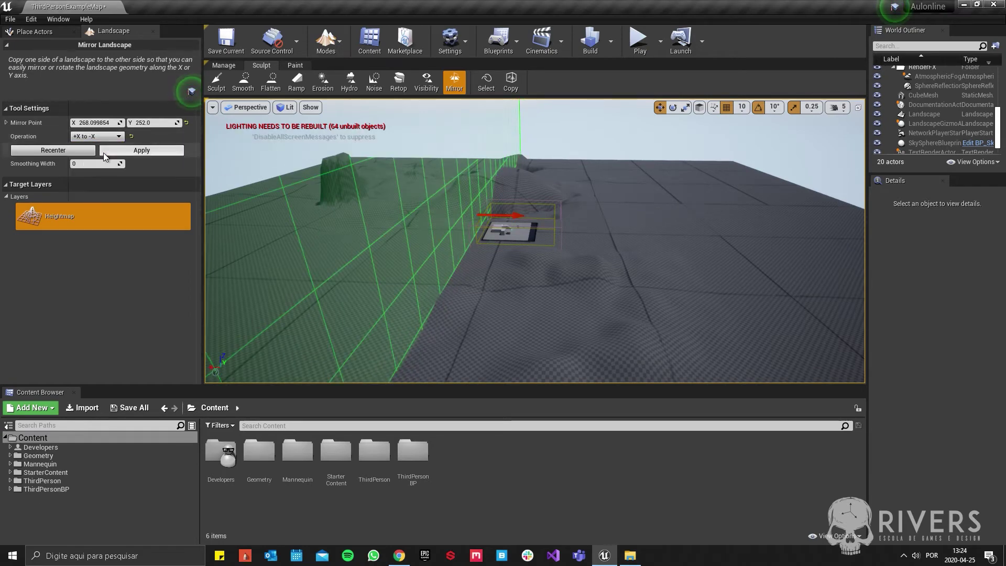
pyautogui.moveTo(405, 239); pyautogui.dragTo(435, 236, button='right')
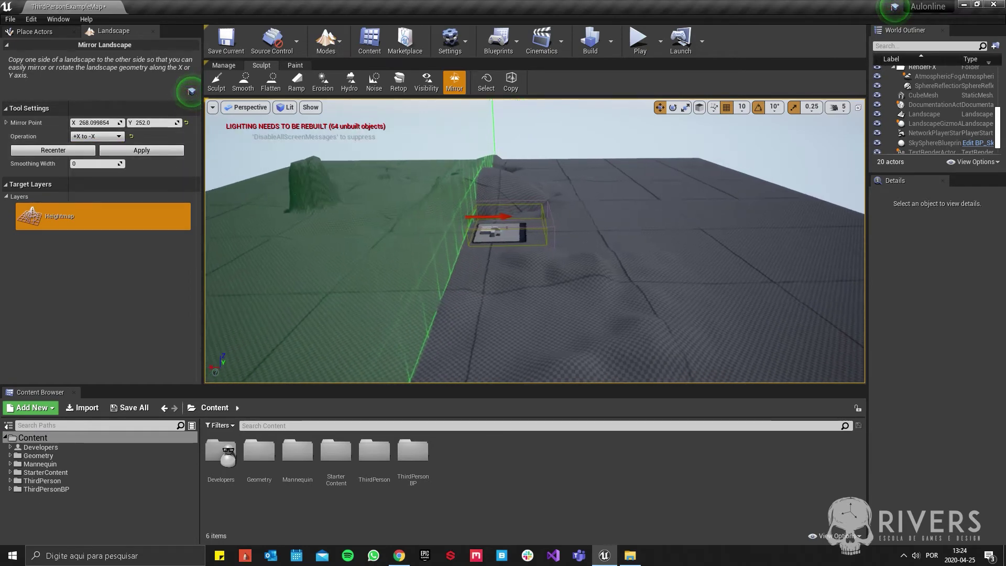
pyautogui.click(128, 151)
pyautogui.moveTo(554, 146); pyautogui.dragTo(398, 152, button='right')
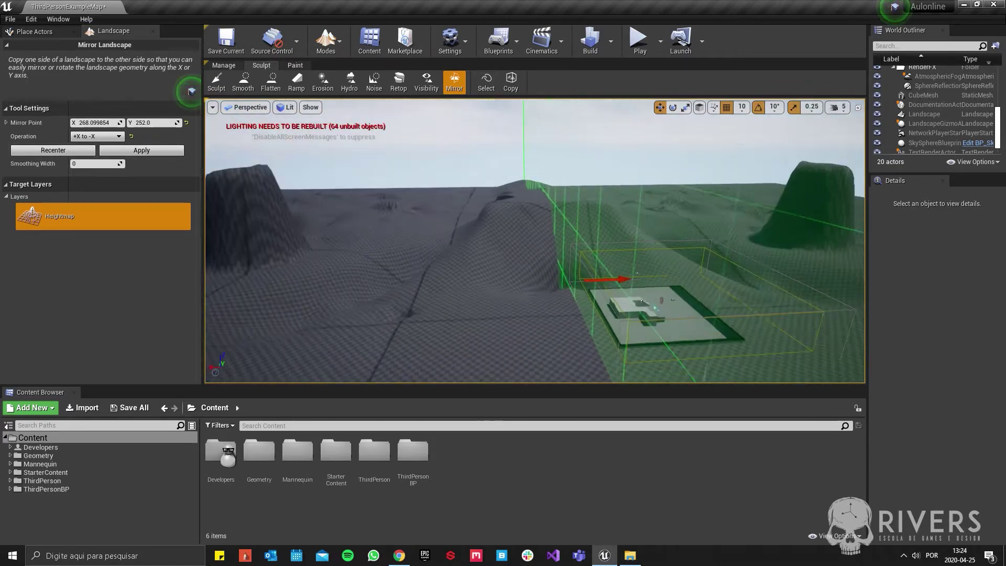
pyautogui.moveTo(524, 241); pyautogui.dragTo(336, 241, button='right')
# Step: Paint an initial region selection across the terrain with the Select tool
pyautogui.click(486, 84)
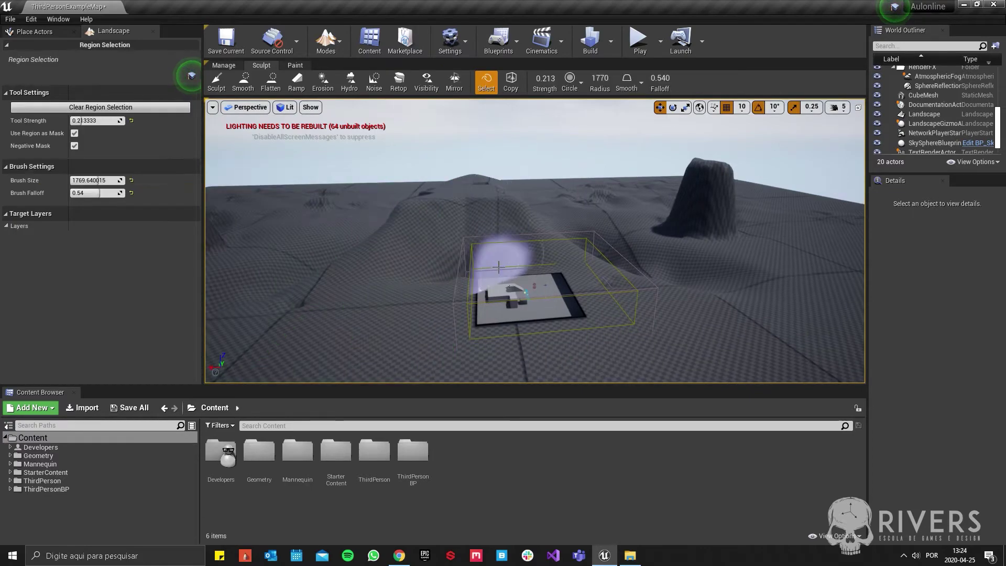
pyautogui.moveTo(494, 242)
pyautogui.mouseDown(button='right')
pyautogui.moveTo(366, 247)
pyautogui.moveTo(399, 199)
pyautogui.moveTo(399, 273)
pyautogui.mouseUp(button='right')
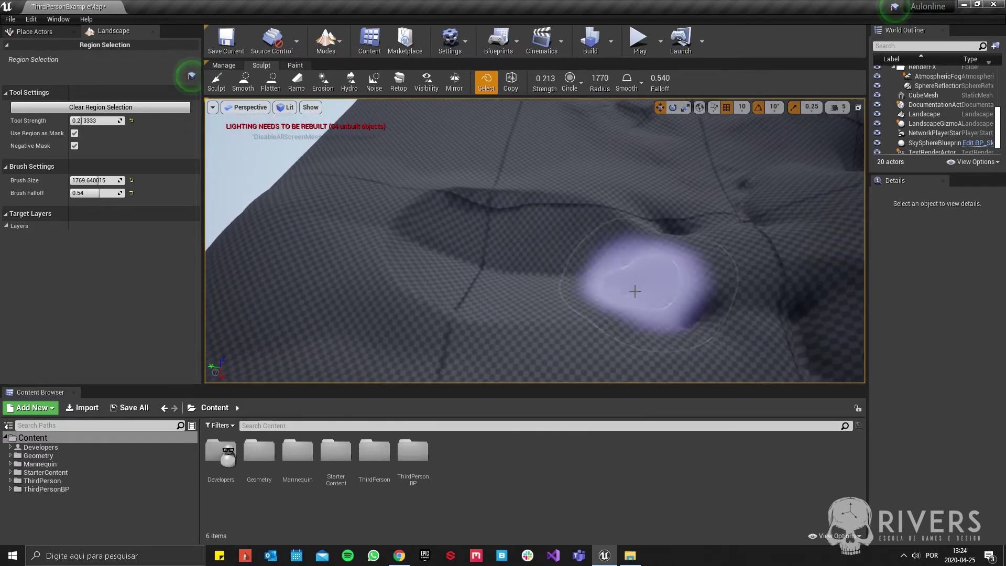
pyautogui.moveTo(636, 288)
pyautogui.mouseDown()
pyautogui.moveTo(655, 303)
pyautogui.moveTo(636, 285)
pyautogui.mouseUp()
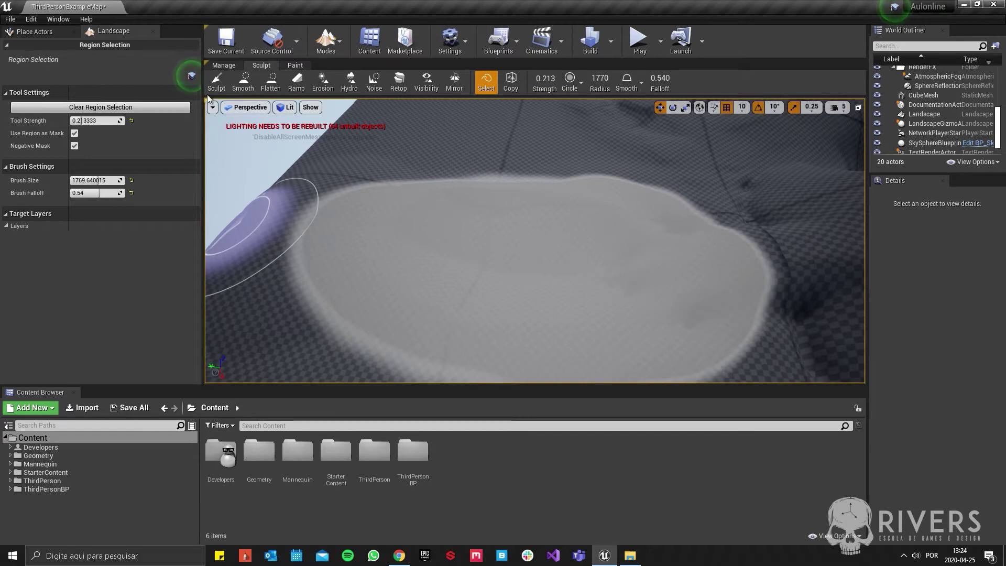
# Step: Raise the ground along the plateau's upper and upper-left edges
pyautogui.click(216, 82)
pyautogui.moveTo(471, 262); pyautogui.dragTo(487, 286, button='right')
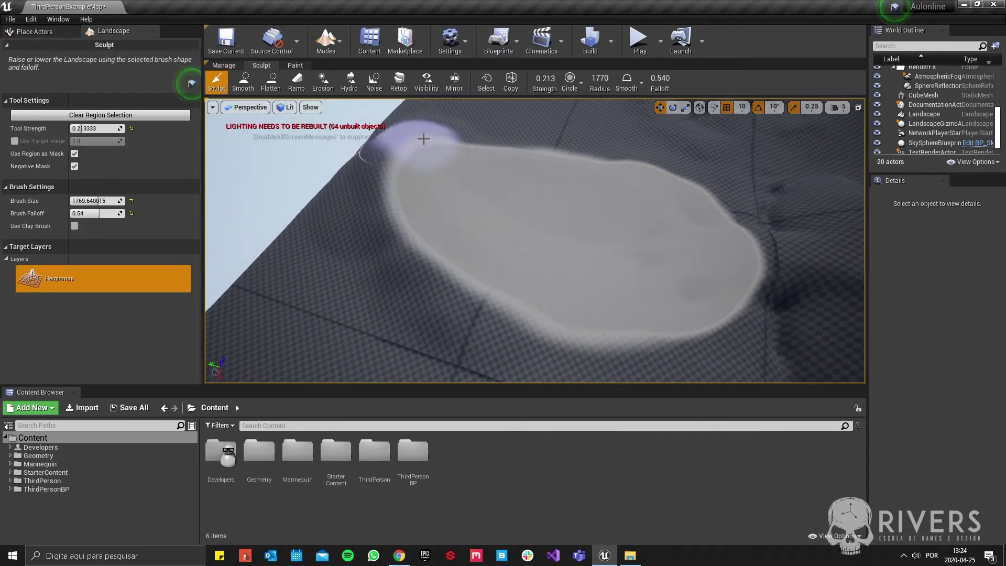
pyautogui.moveTo(348, 178); pyautogui.dragTo(391, 158)
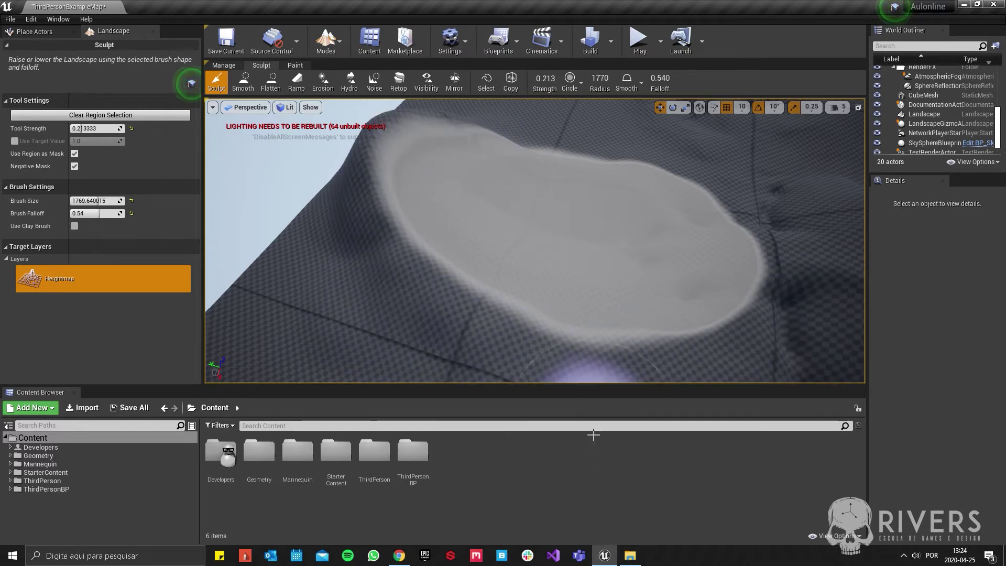
pyautogui.moveTo(381, 185); pyautogui.dragTo(488, 139)
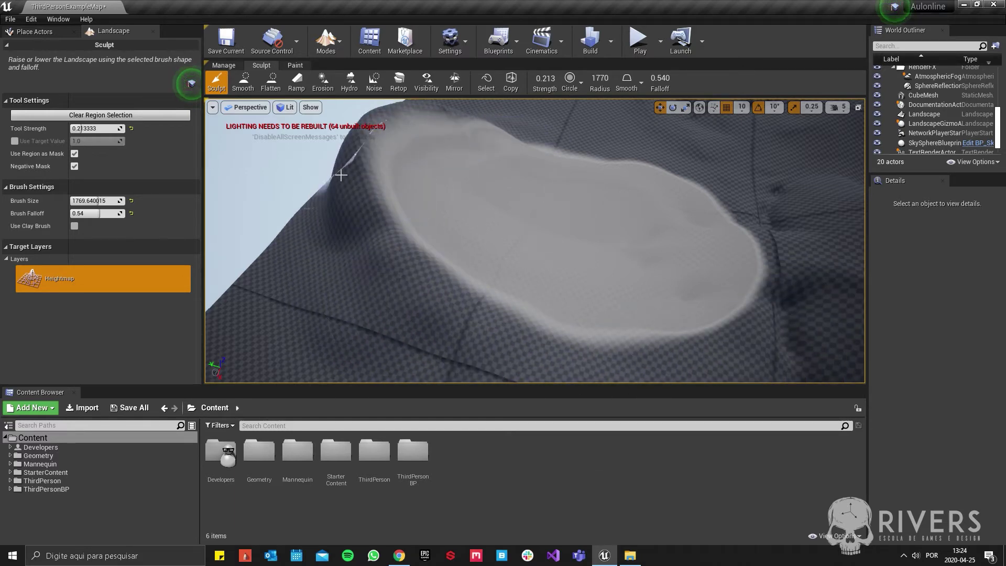
pyautogui.moveTo(393, 292)
pyautogui.mouseDown(button='right')
pyautogui.moveTo(611, 225)
pyautogui.moveTo(303, 98)
pyautogui.mouseUp(button='right')
# Step: Paint a region selection across the sculpted hills near the level, extending it up and left
pyautogui.click(487, 84)
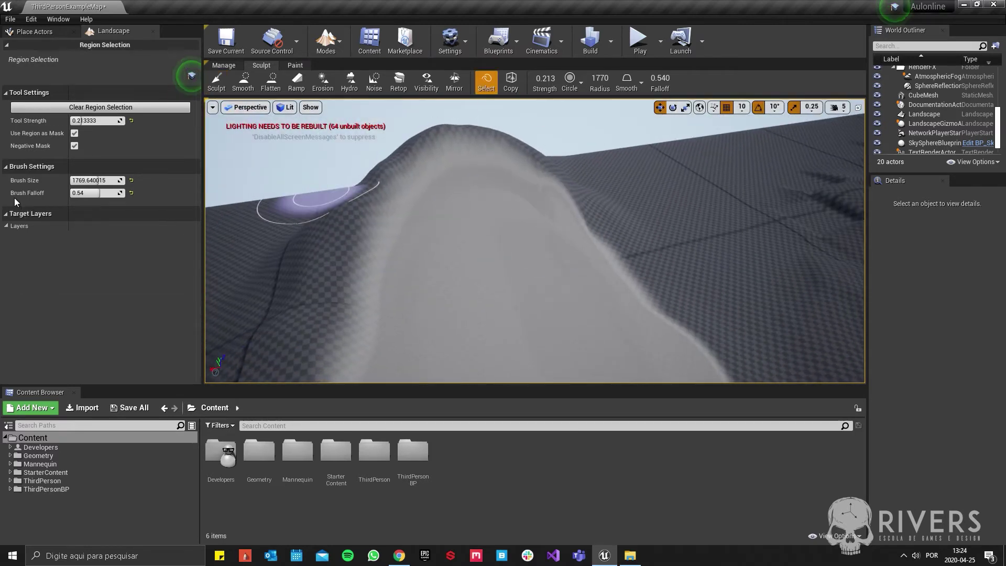
pyautogui.moveTo(563, 189); pyautogui.dragTo(563, 189, button='right')
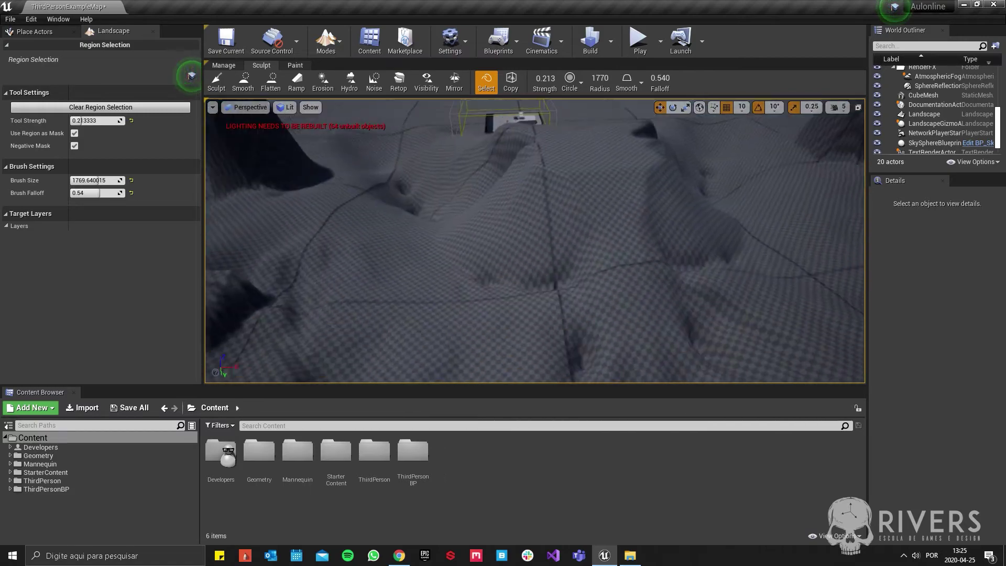
pyautogui.moveTo(395, 226); pyautogui.dragTo(491, 345, button='right')
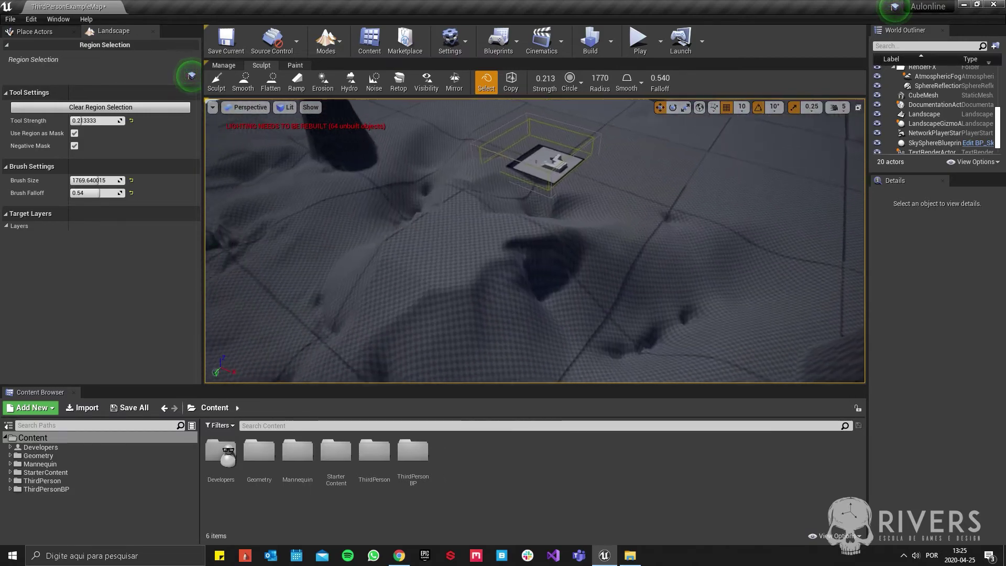
pyautogui.moveTo(523, 242); pyautogui.dragTo(597, 247, button='right')
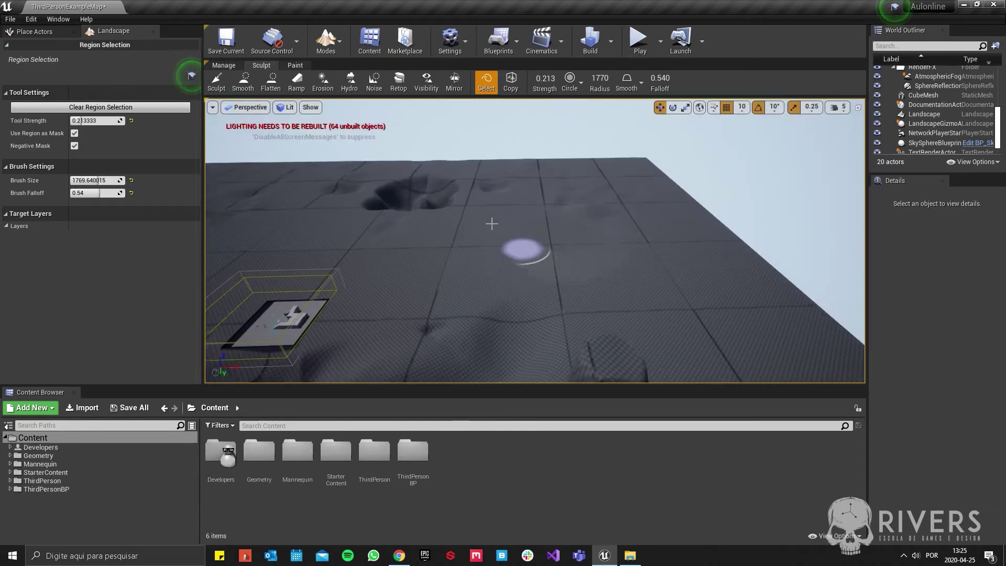
pyautogui.moveTo(597, 247); pyautogui.dragTo(597, 246, button='right')
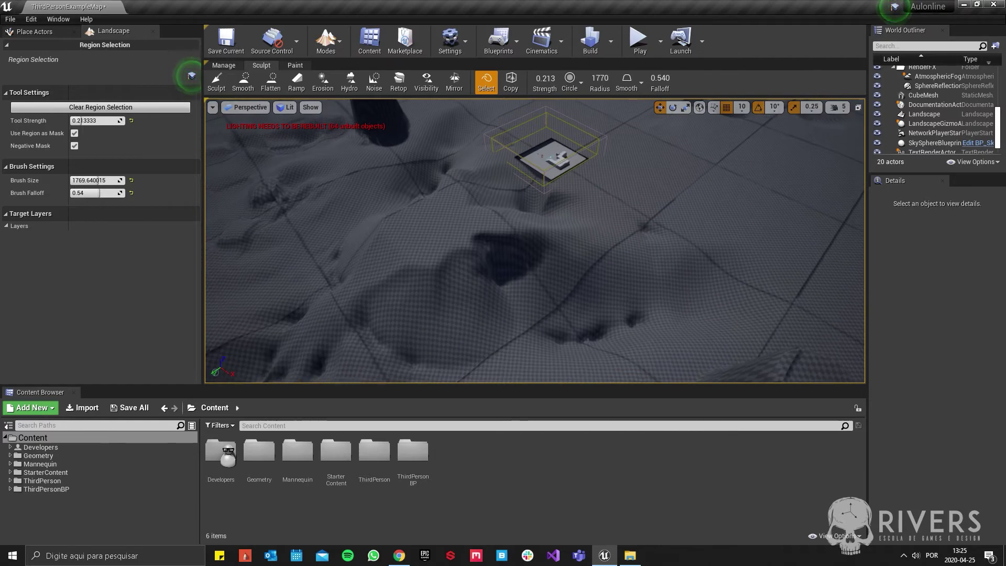
pyautogui.moveTo(367, 196); pyautogui.dragTo(367, 196, button='right')
pyautogui.moveTo(370, 315); pyautogui.dragTo(615, 246)
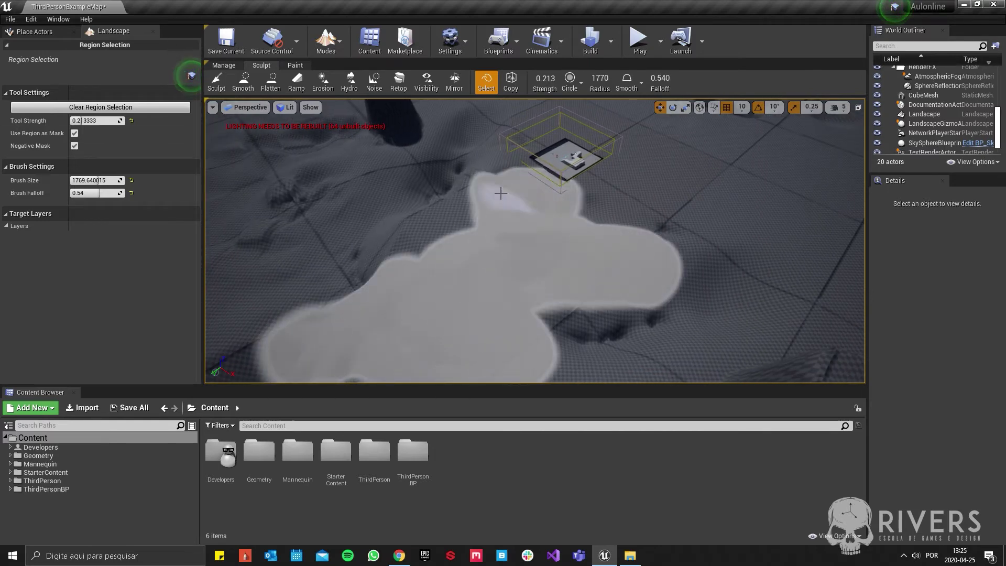
pyautogui.moveTo(500, 194); pyautogui.dragTo(409, 226)
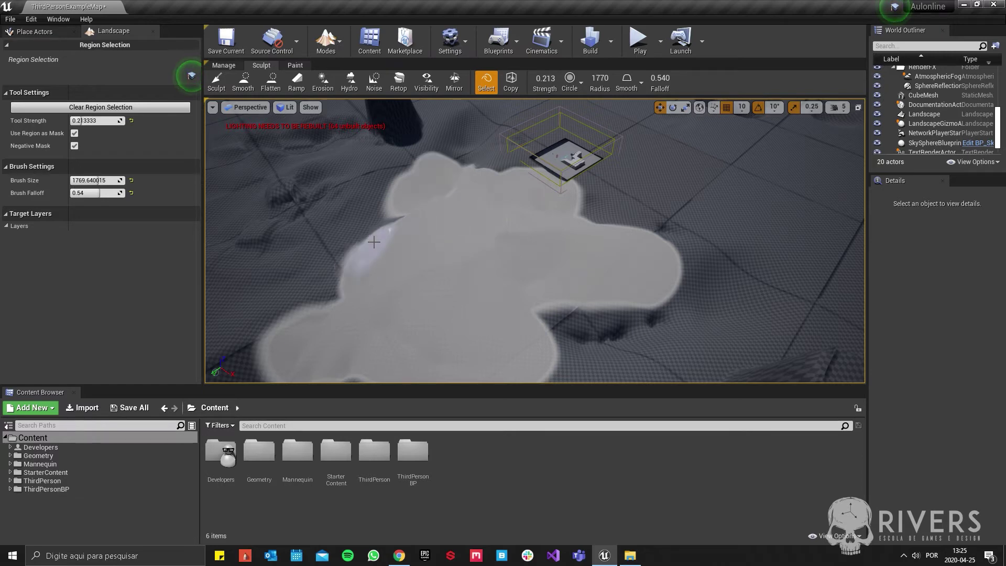
pyautogui.moveTo(363, 274); pyautogui.dragTo(364, 274, button='right')
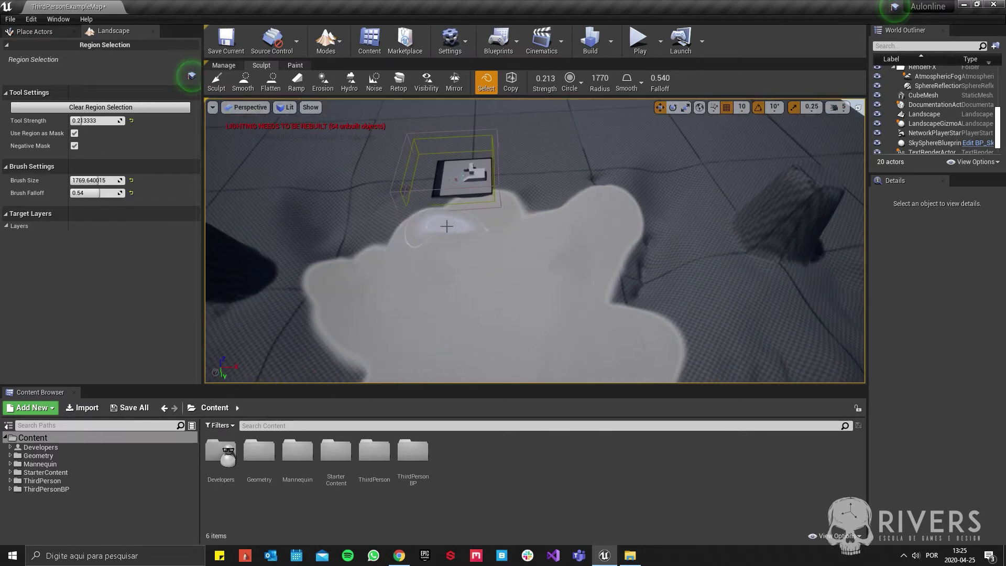
# Step: Switch to the Copy/Paste tool and fit the gizmo around the selected region
pyautogui.click(511, 83)
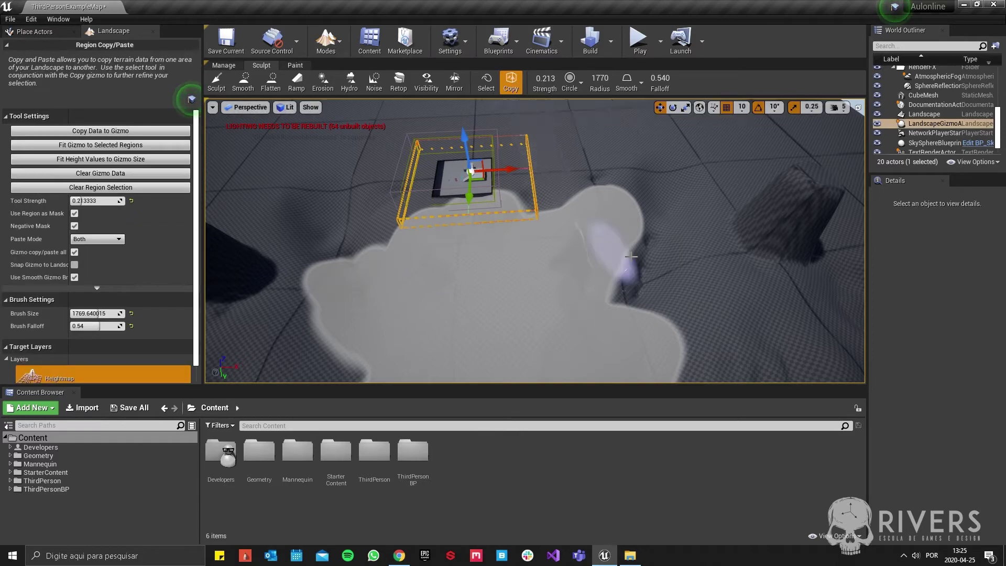
pyautogui.moveTo(614, 252); pyautogui.dragTo(667, 242, button='right')
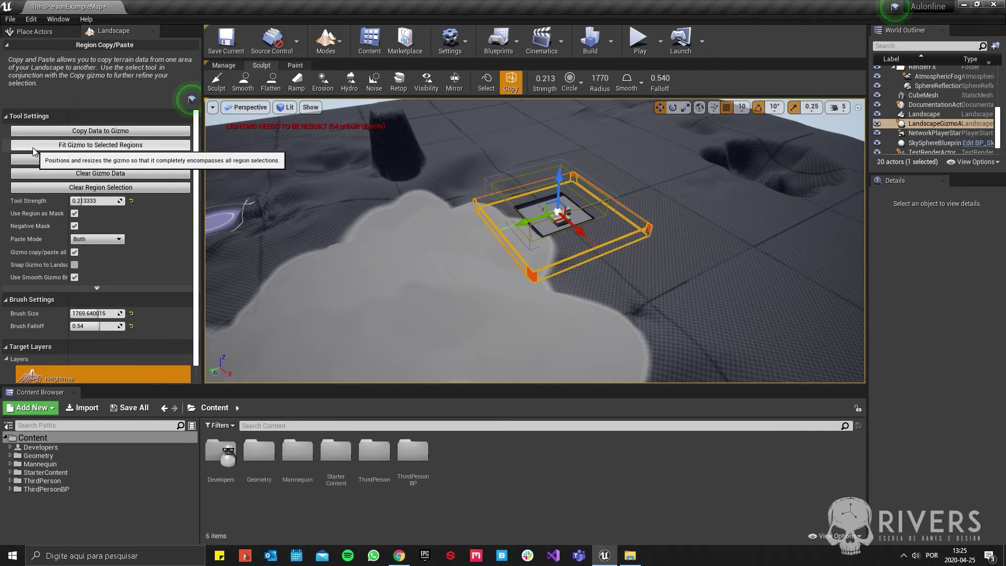
pyautogui.moveTo(641, 202); pyautogui.dragTo(640, 201, button='right')
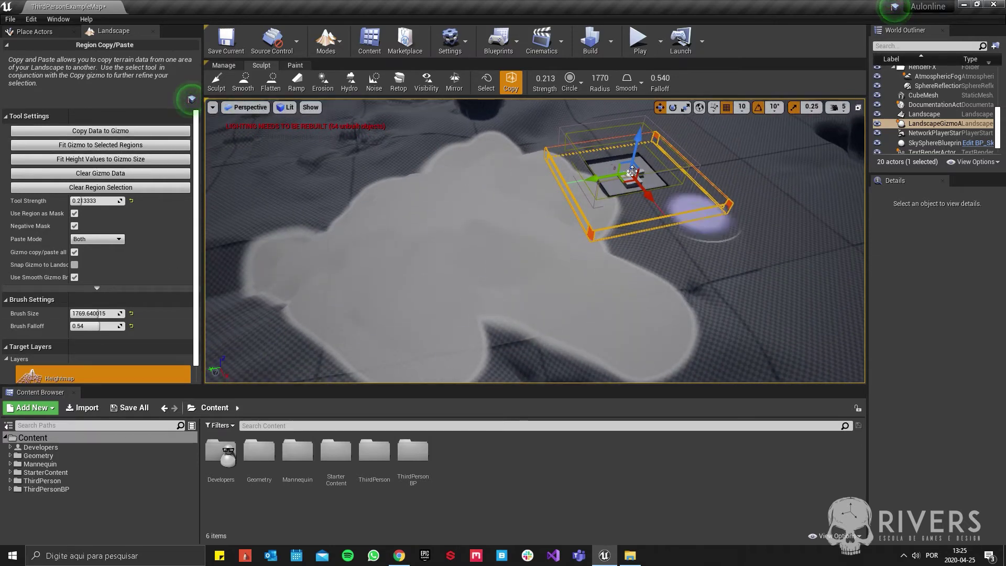
pyautogui.click(67, 149)
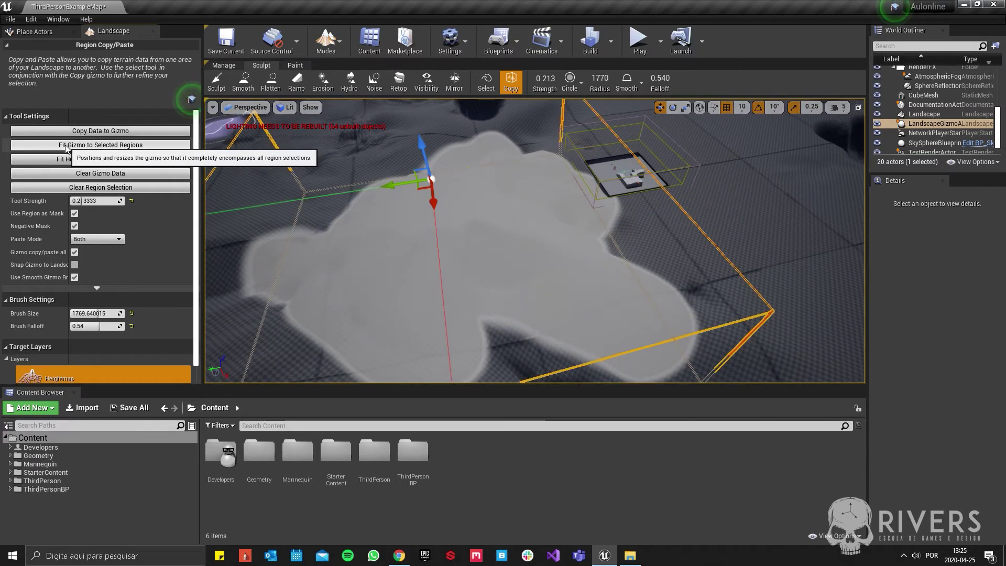
# Step: Copy the selected terrain into the gizmo and rotate it about 100 degrees around Z
pyautogui.click(74, 132)
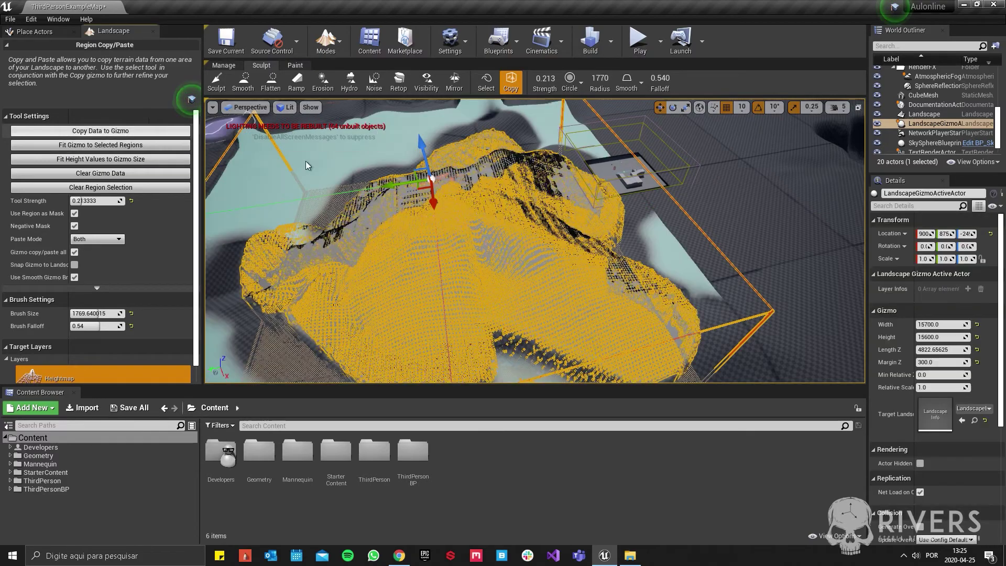
pyautogui.moveTo(431, 179)
pyautogui.mouseDown()
pyautogui.moveTo(653, 187)
pyautogui.moveTo(656, 146)
pyautogui.moveTo(797, 205)
pyautogui.moveTo(733, 220)
pyautogui.mouseUp()
pyautogui.scroll(-5, 657, 146)
pyautogui.press('e')
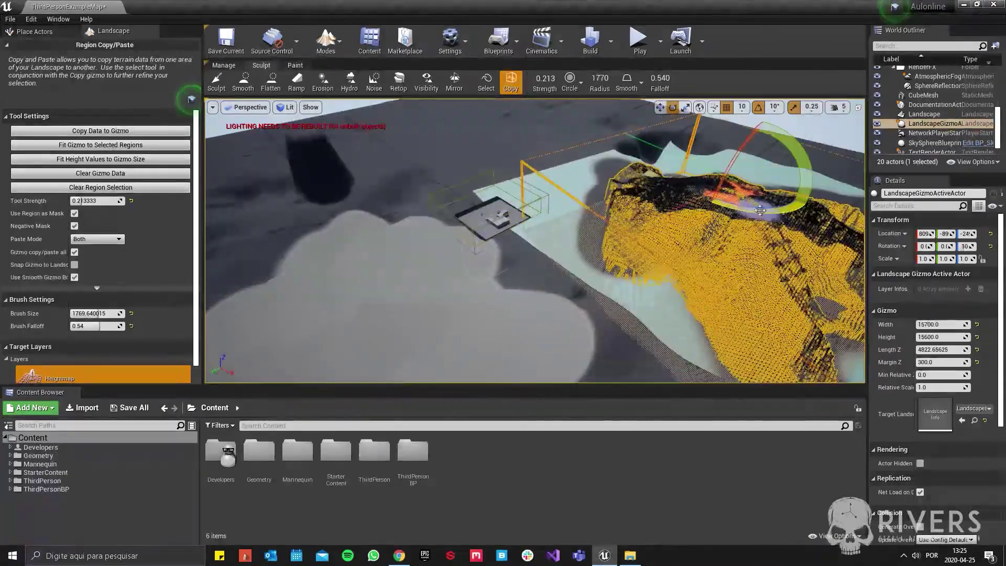
pyautogui.scroll(-5, 577, 236)
pyautogui.press('w')
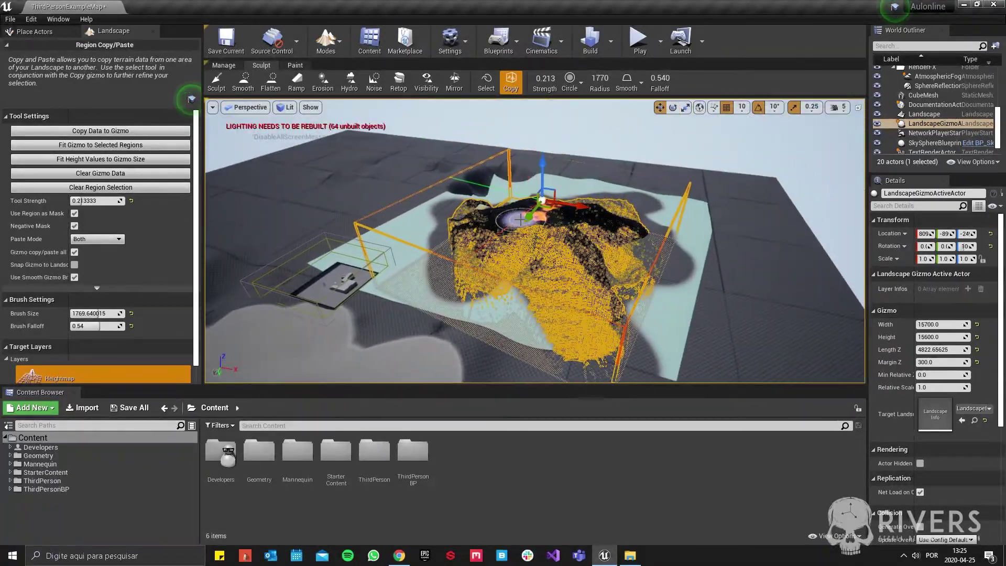
# Step: Move the gizmo with its copied terrain far to the left and frame it
pyautogui.moveTo(519, 219); pyautogui.dragTo(500, 246)
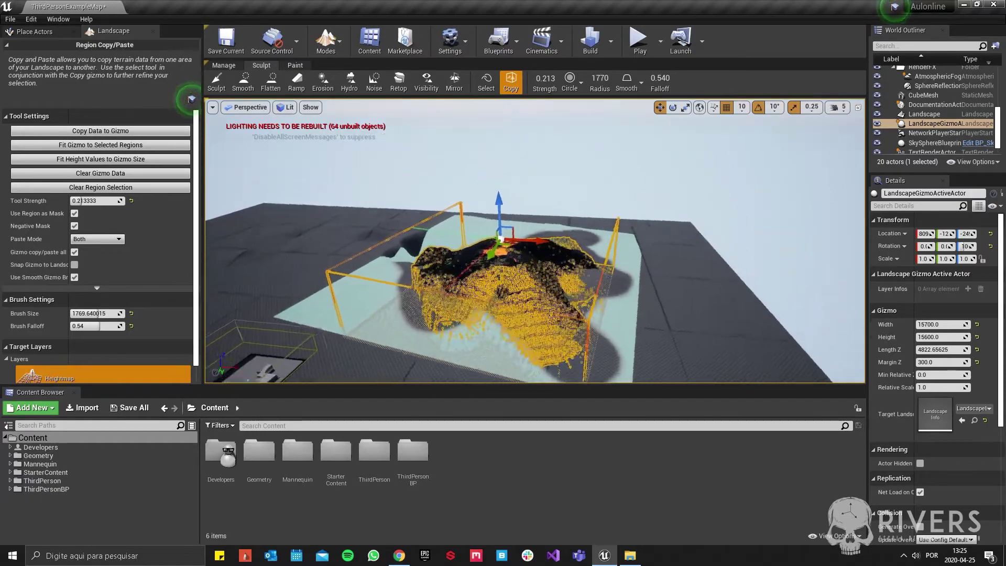
pyautogui.moveTo(501, 247); pyautogui.dragTo(501, 199, button='right')
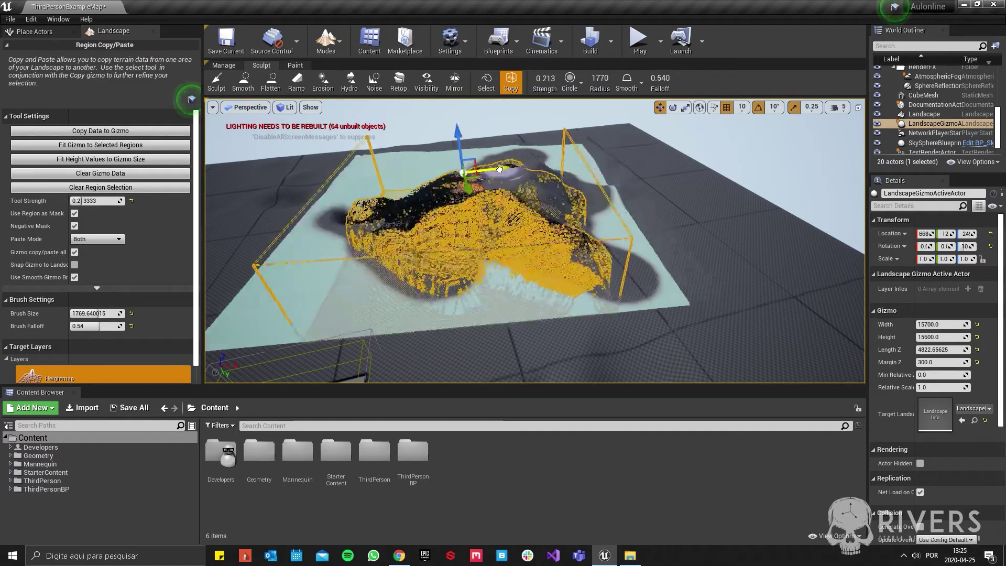
pyautogui.moveTo(532, 161); pyautogui.dragTo(314, 173)
pyautogui.scroll(3, 539, 225)
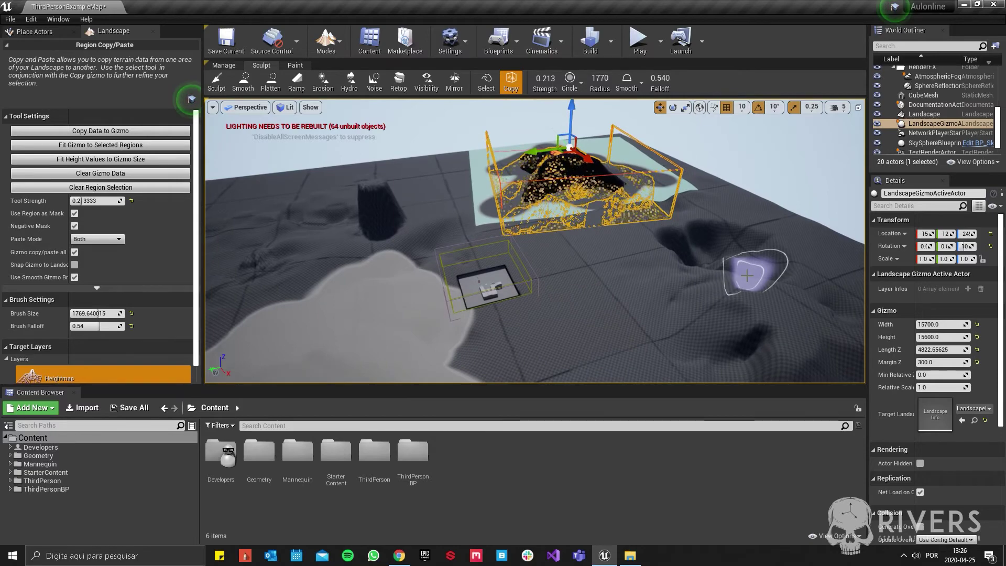
pyautogui.moveTo(749, 275); pyautogui.dragTo(776, 294, button='right')
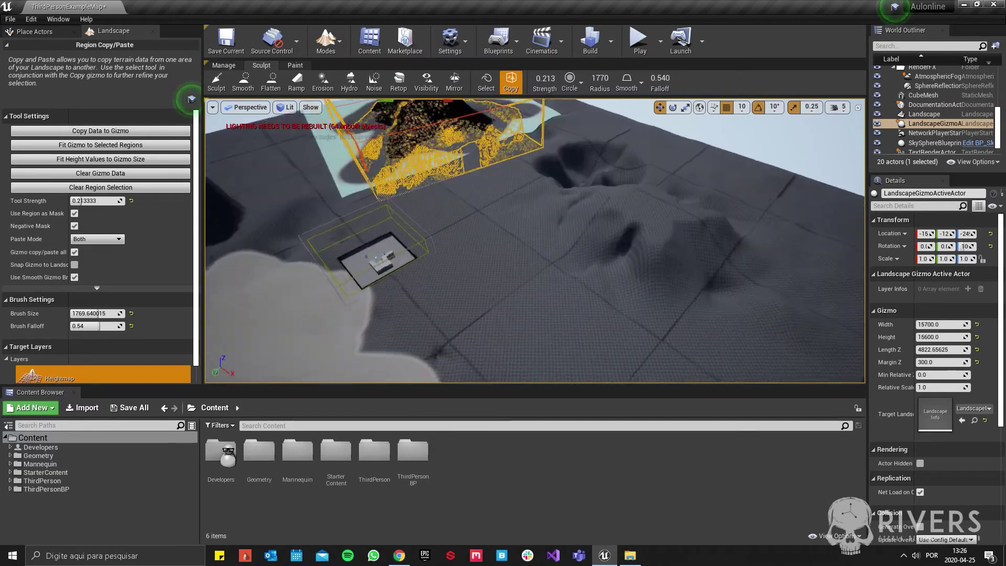
pyautogui.press('f')
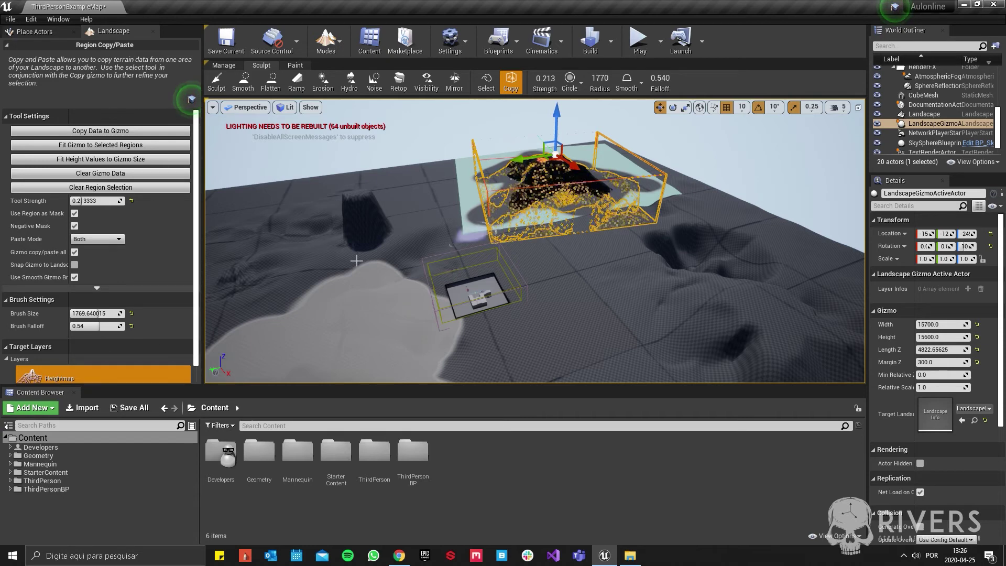
# Step: Clear the gizmo data and the region selection, then frame the gizmo
pyautogui.click(100, 173)
pyautogui.scroll(5, 619, 210)
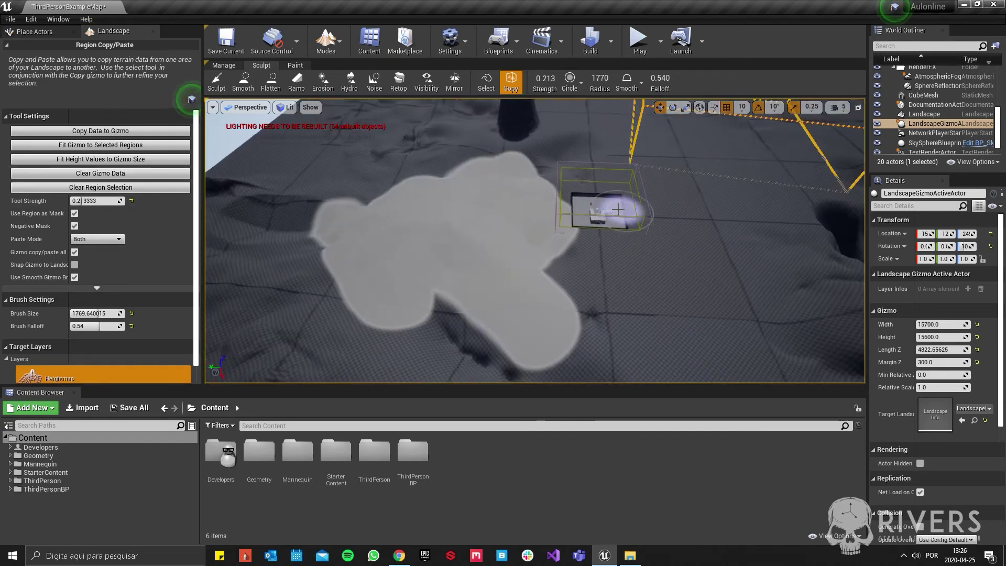
pyautogui.click(126, 189)
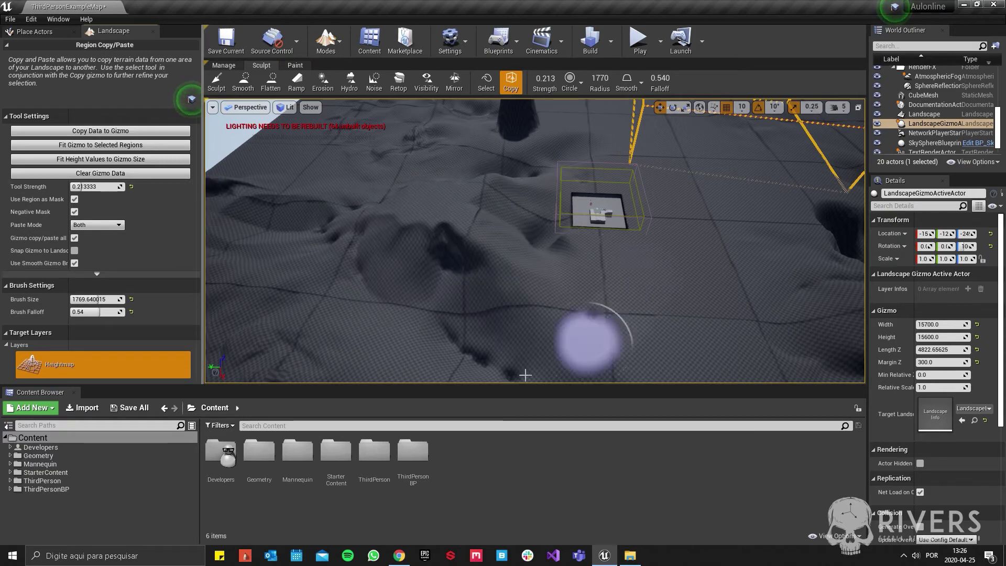
pyautogui.press('f')
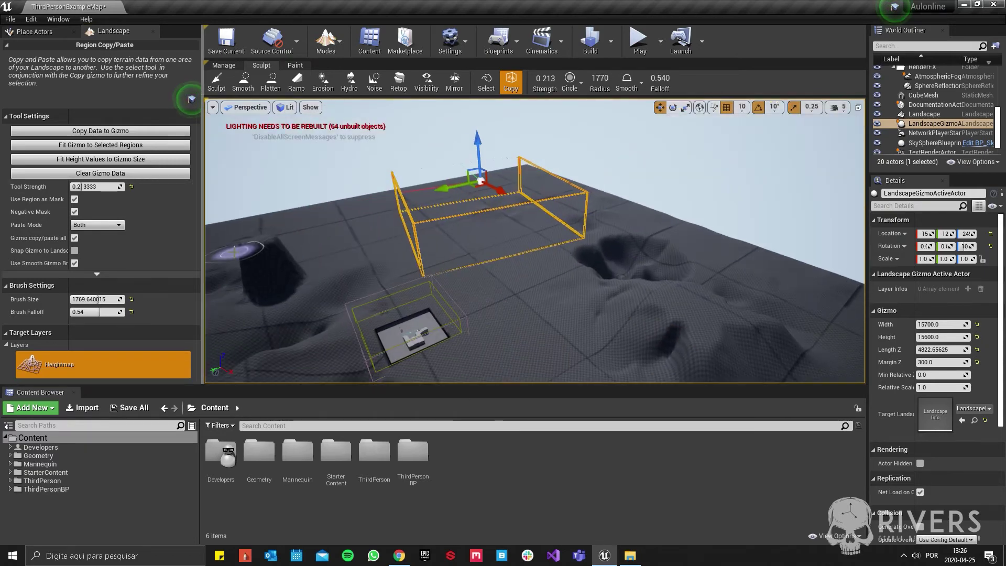
pyautogui.moveTo(401, 303); pyautogui.dragTo(401, 314, button='right')
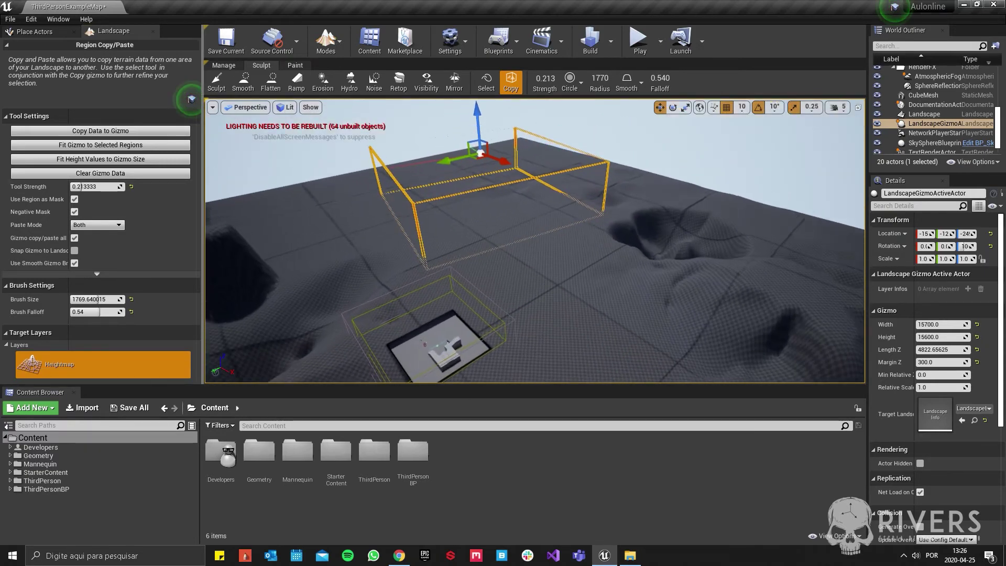
# Step: Switch back to the Sculpt tool and turn the view toward the level
pyautogui.click(217, 81)
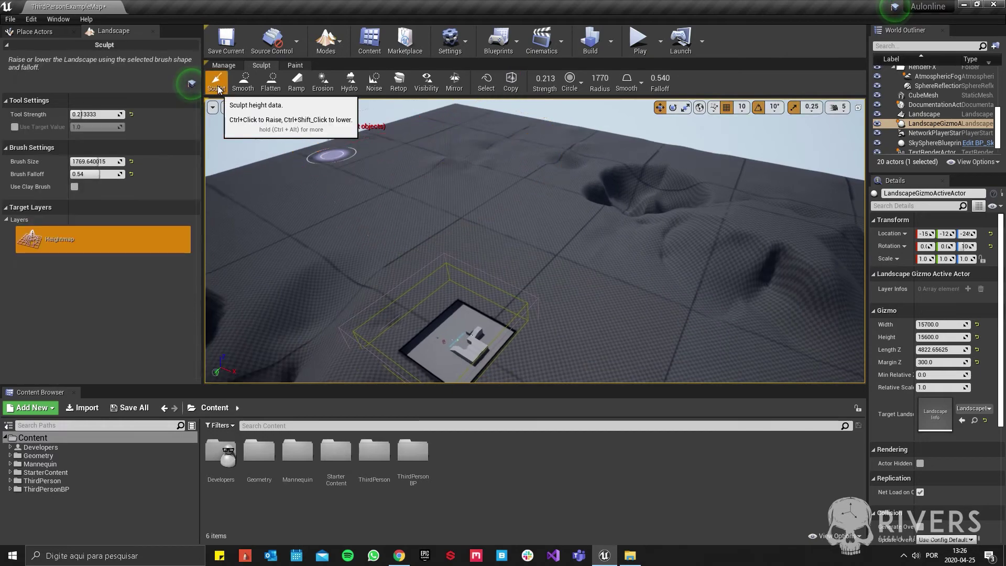
pyautogui.moveTo(401, 314)
pyautogui.mouseDown(button='right')
pyautogui.moveTo(367, 293)
pyautogui.moveTo(602, 313)
pyautogui.mouseUp(button='right')
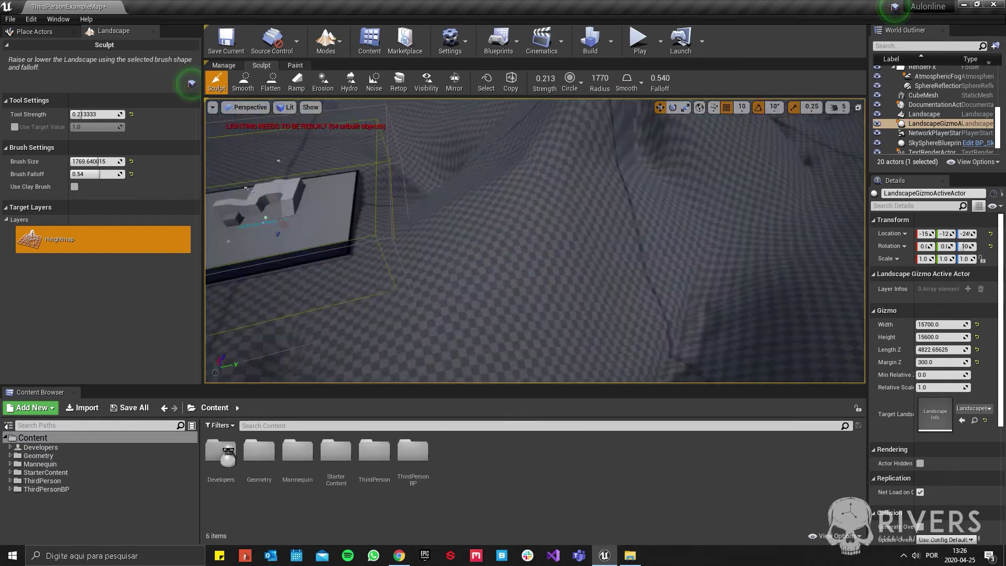
pyautogui.moveTo(602, 313)
pyautogui.mouseDown(button='right')
pyautogui.moveTo(324, 137)
pyautogui.moveTo(569, 196)
pyautogui.moveTo(333, 94)
pyautogui.mouseUp(button='right')
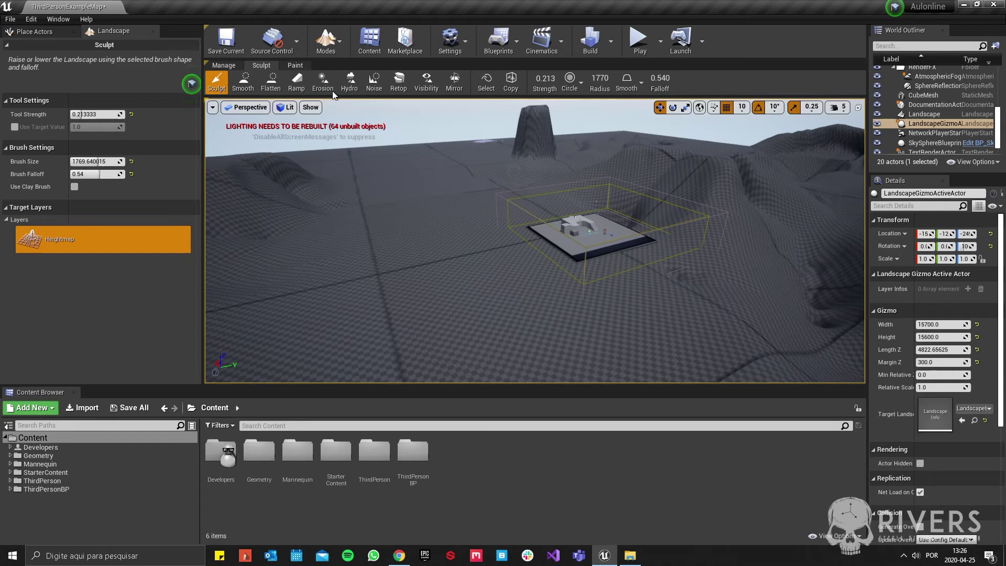
# Step: Switch to the landscape Manage tools and orbit the view around the copied area's gizmo box
pyautogui.click(222, 68)
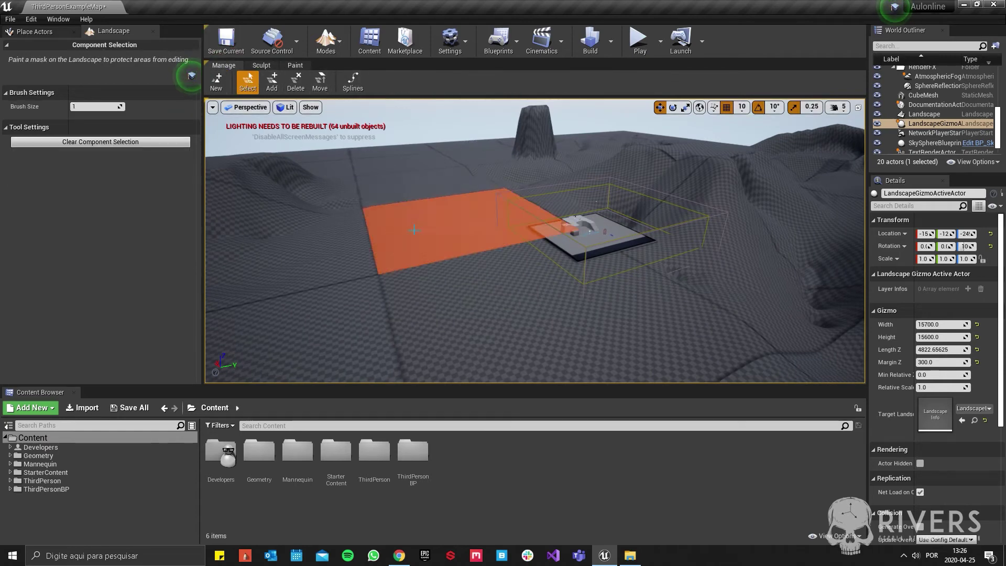
pyautogui.moveTo(414, 229); pyautogui.dragTo(767, 304, button='right')
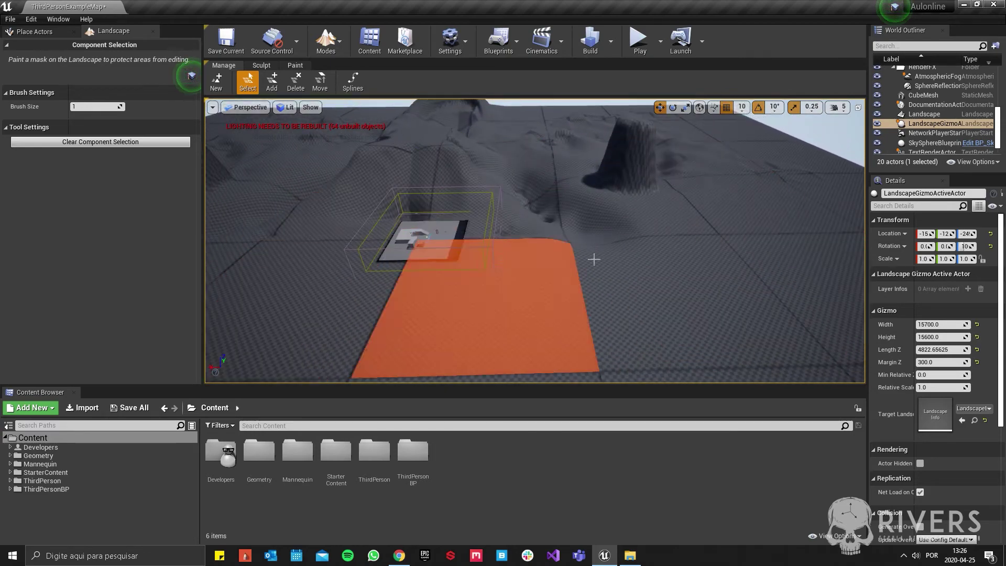
pyautogui.moveTo(594, 259); pyautogui.dragTo(446, 108, button='right')
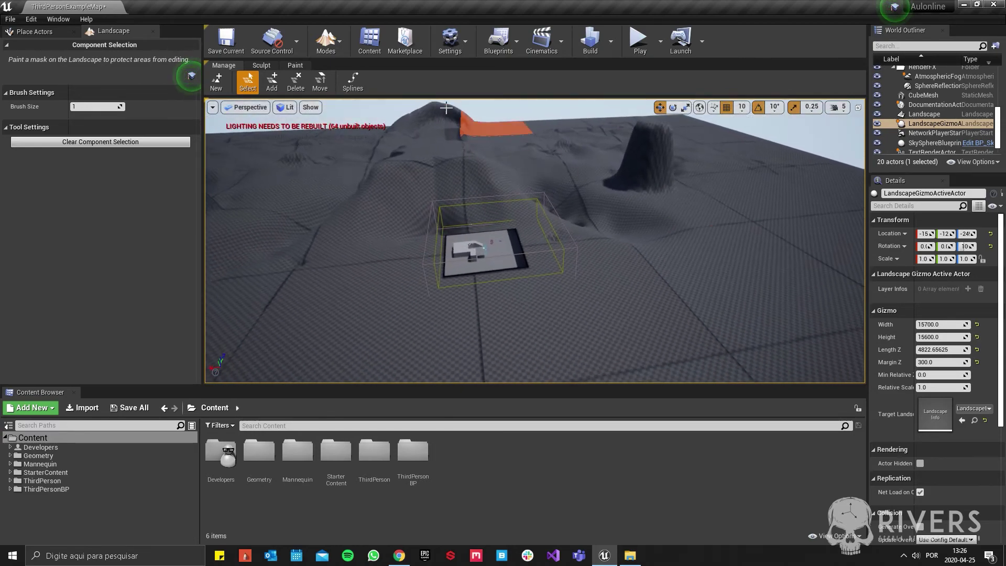
# Step: Enter spline editing, fly over to the cone, and place the first spline point to its left
pyautogui.click(358, 82)
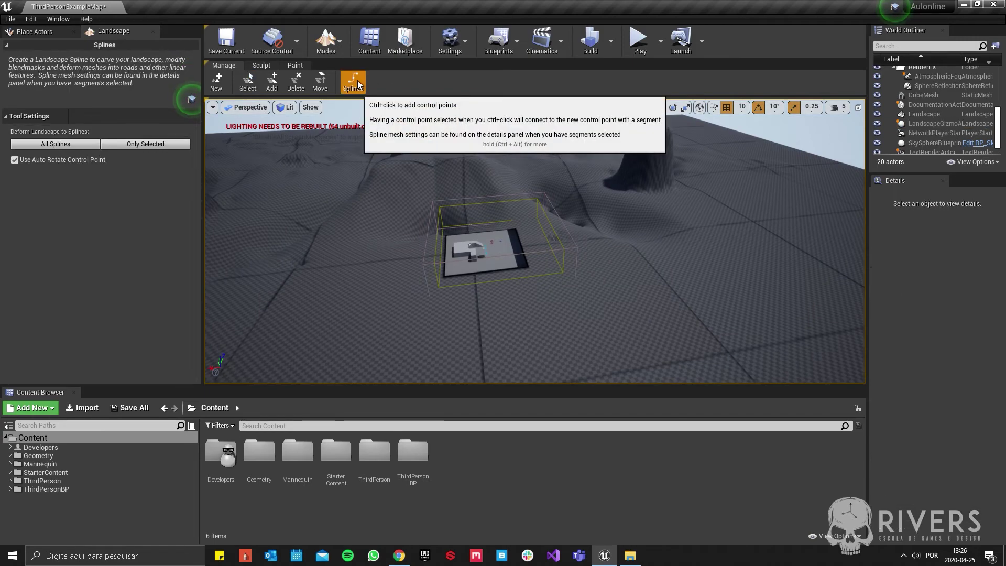
pyautogui.moveTo(367, 168)
pyautogui.mouseDown(button='right')
pyautogui.moveTo(398, 188)
pyautogui.moveTo(471, 199)
pyautogui.mouseUp(button='right')
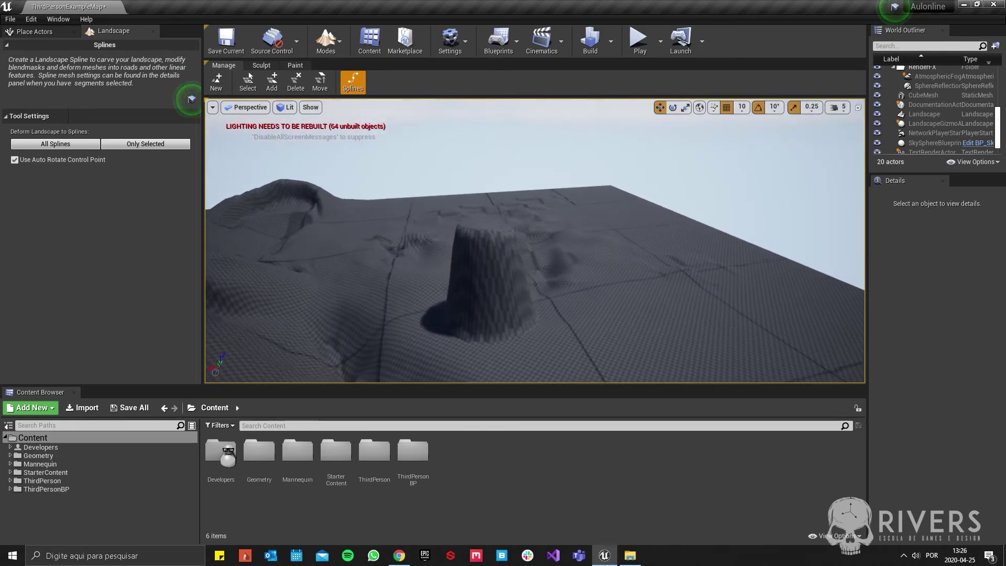
pyautogui.moveTo(461, 262); pyautogui.dragTo(476, 290, button='right')
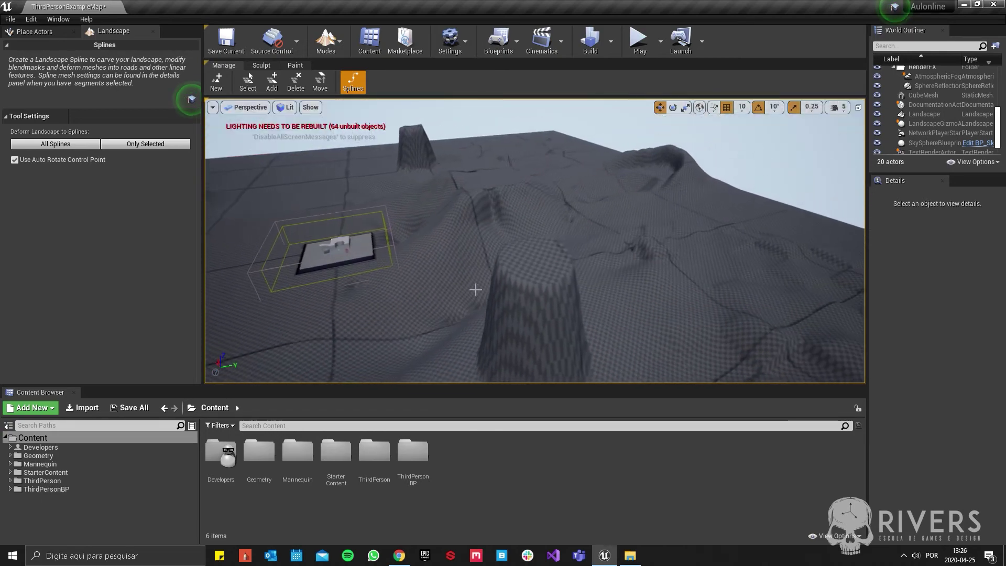
pyautogui.moveTo(631, 171); pyautogui.dragTo(634, 173, button='right')
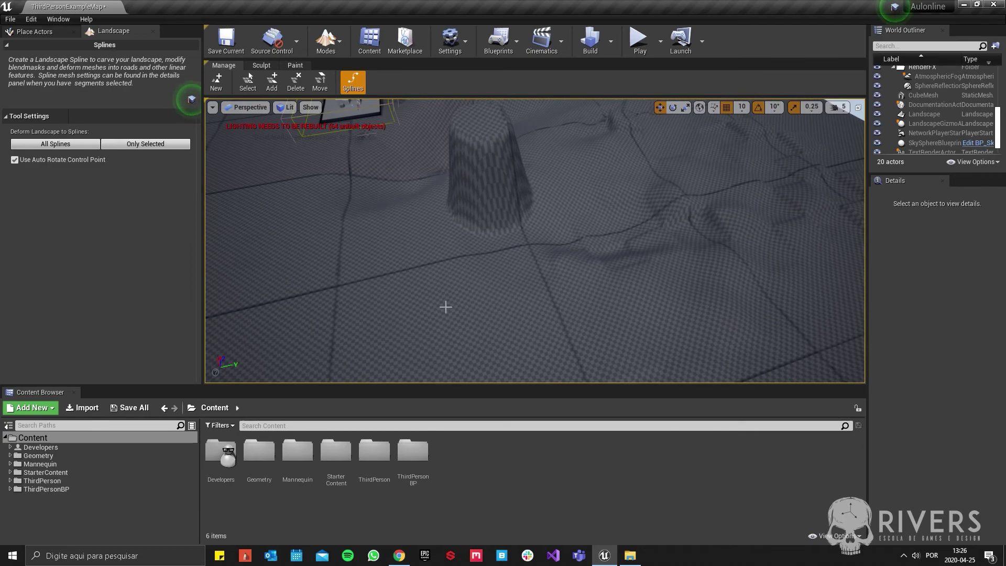
pyautogui.moveTo(658, 153); pyautogui.dragTo(671, 155, button='right')
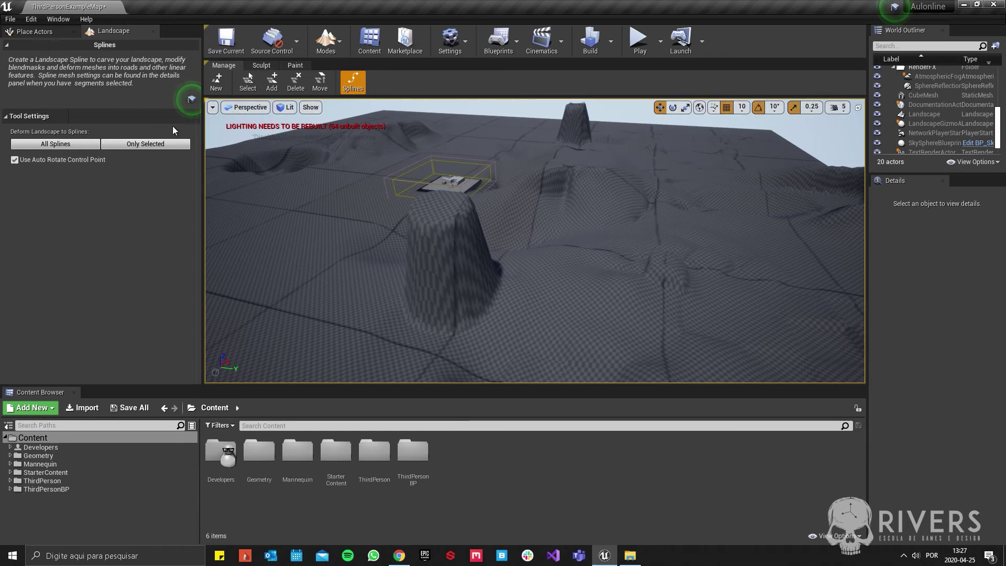
pyautogui.moveTo(540, 200); pyautogui.dragTo(345, 127, button='right')
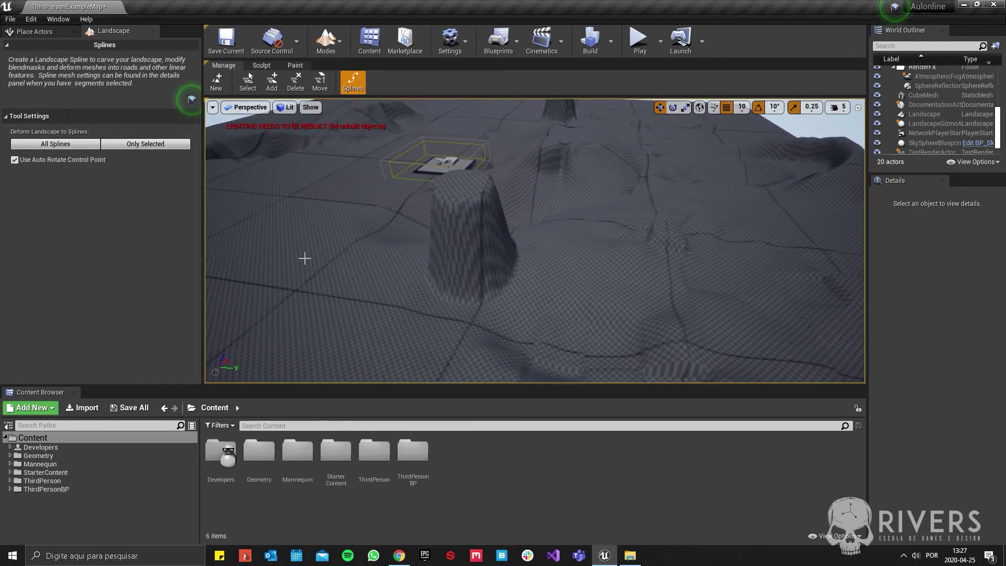
pyautogui.moveTo(305, 258); pyautogui.dragTo(294, 245, button='right')
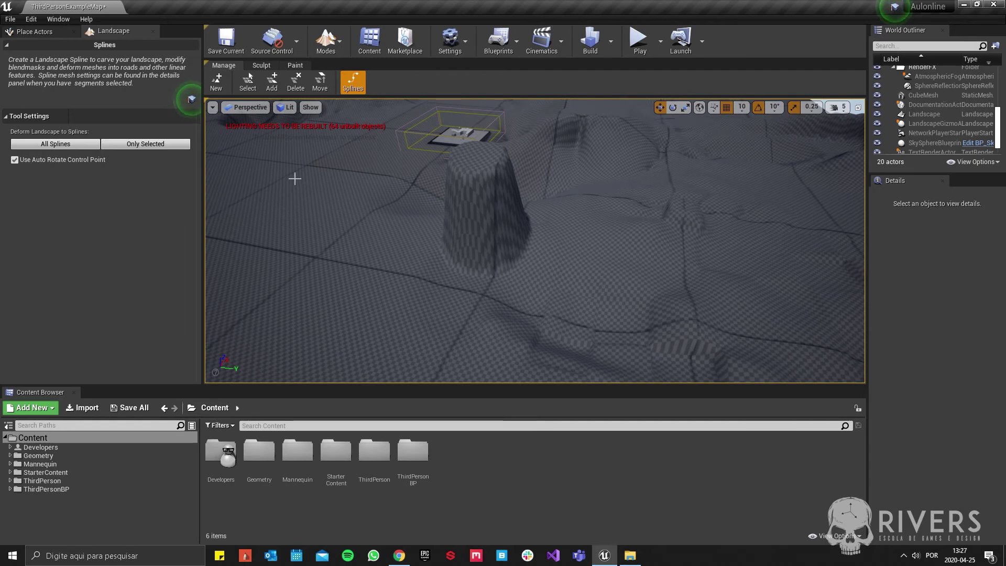
pyautogui.keyDown('ctrl'); pyautogui.click(285, 165); pyautogui.keyUp('ctrl')
# Step: Add three connected spline control points extending the road around the cone
pyautogui.keyDown('ctrl'); pyautogui.click(398, 294); pyautogui.keyUp('ctrl')
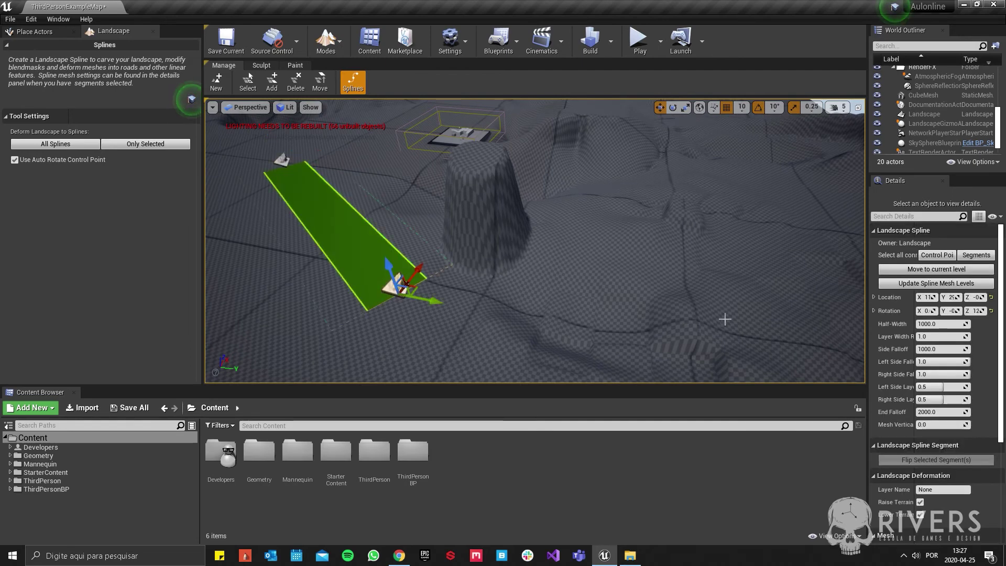
pyautogui.keyDown('ctrl'); pyautogui.click(743, 308); pyautogui.keyUp('ctrl')
pyautogui.keyDown('ctrl'); pyautogui.click(807, 166); pyautogui.keyUp('ctrl')
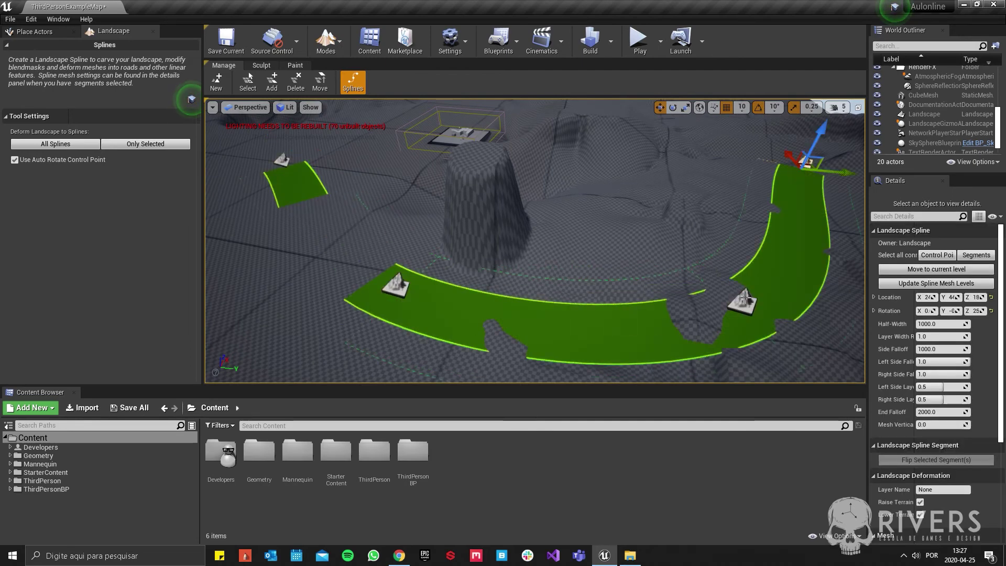
# Step: Reposition the control points, moving the left point up and the right point left
pyautogui.moveTo(761, 305)
pyautogui.mouseDown()
pyautogui.moveTo(723, 321)
pyautogui.moveTo(688, 313)
pyautogui.mouseUp()
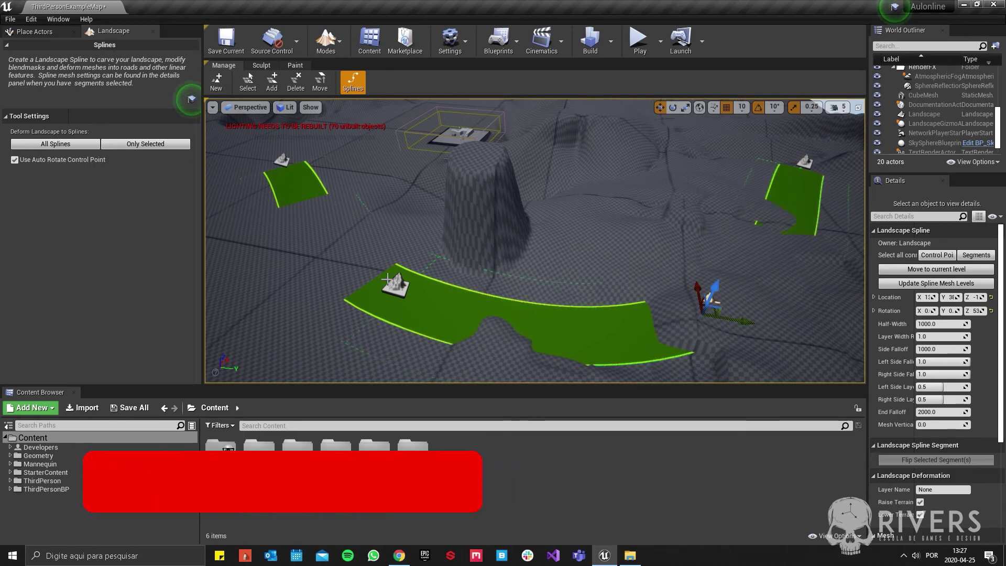
pyautogui.click(388, 279)
pyautogui.moveTo(389, 262); pyautogui.dragTo(386, 225)
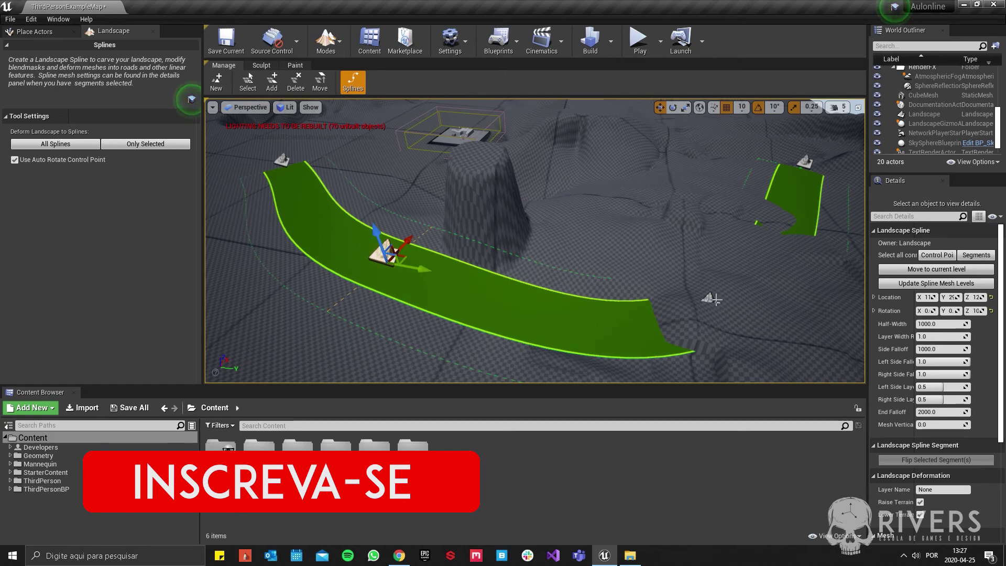
pyautogui.click(803, 164)
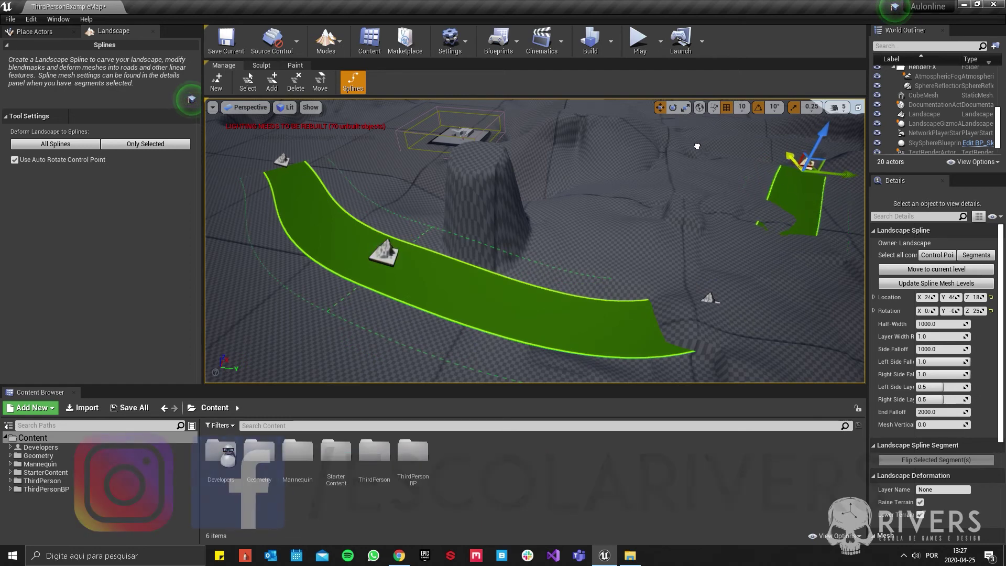
pyautogui.moveTo(810, 173); pyautogui.dragTo(757, 184)
pyautogui.press('e')
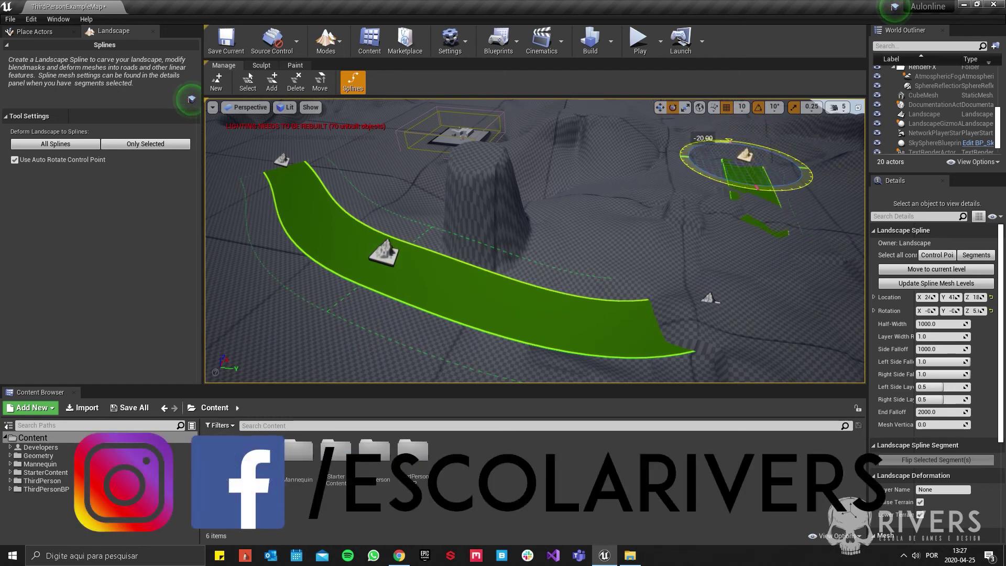
pyautogui.press('w')
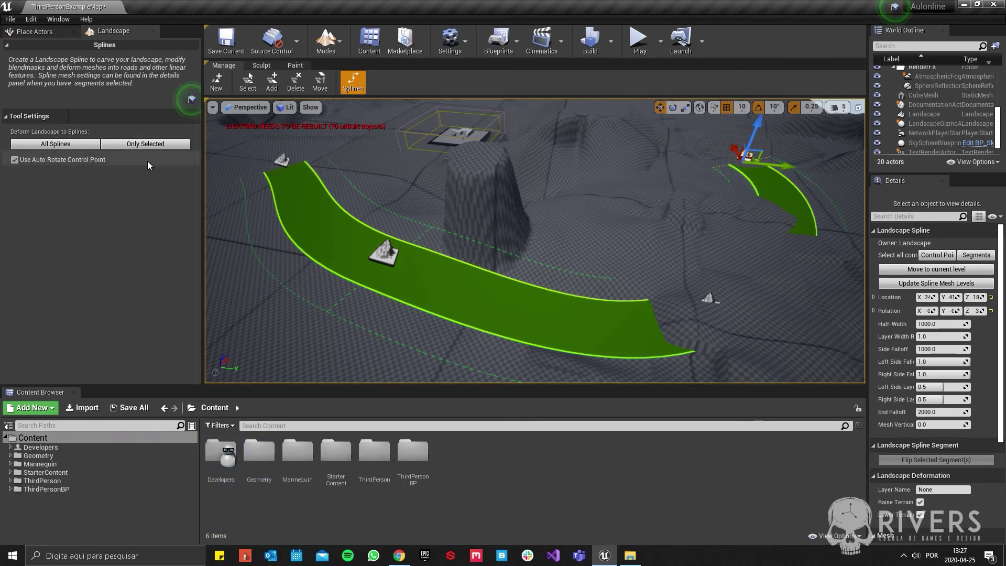
# Step: Deform the terrain to all splines and narrow the road's half-width to about 397
pyautogui.click(69, 148)
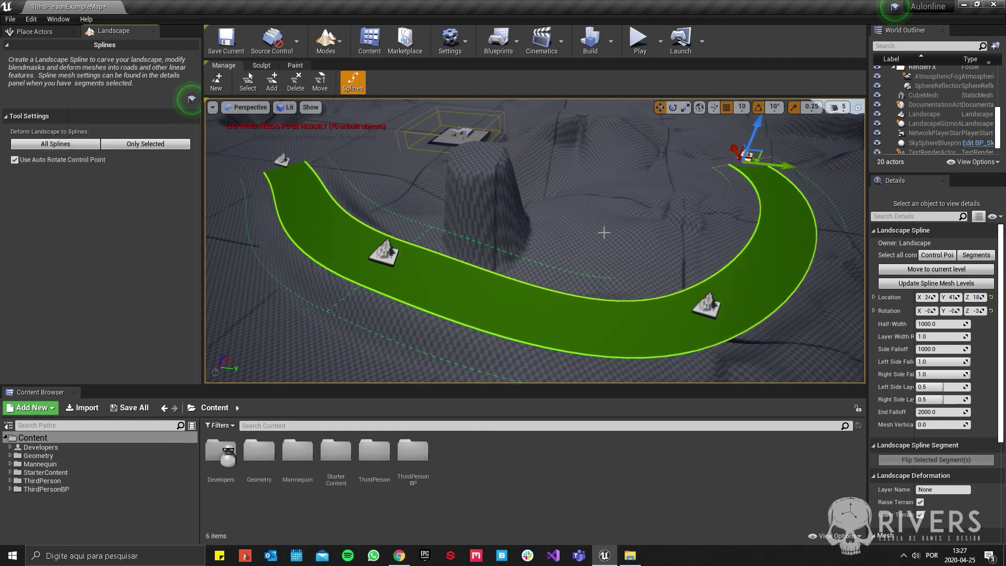
pyautogui.moveTo(493, 265)
pyautogui.mouseDown(button='right')
pyautogui.moveTo(494, 231)
pyautogui.moveTo(860, 392)
pyautogui.mouseUp(button='right')
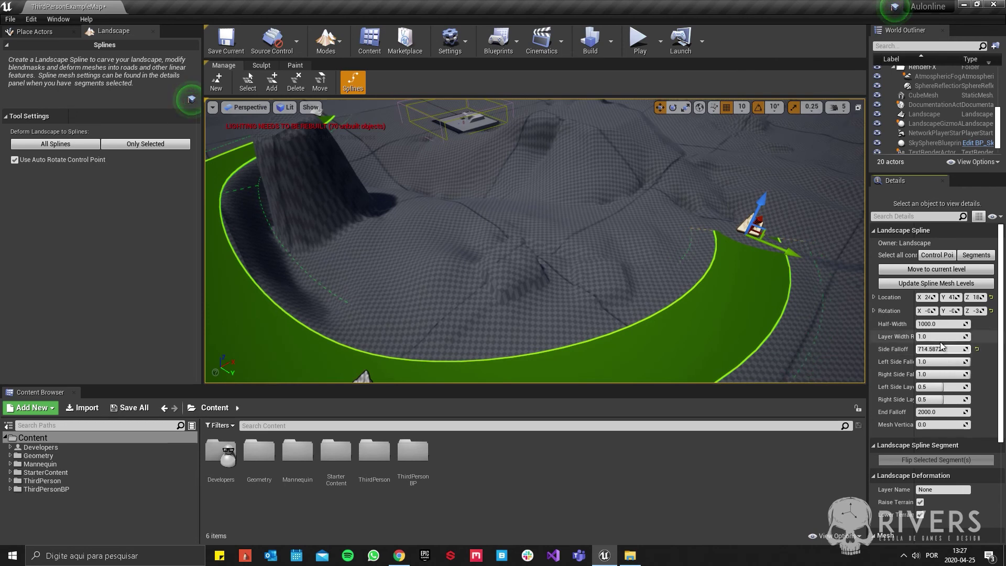
pyautogui.moveTo(942, 324); pyautogui.dragTo(959, 323)
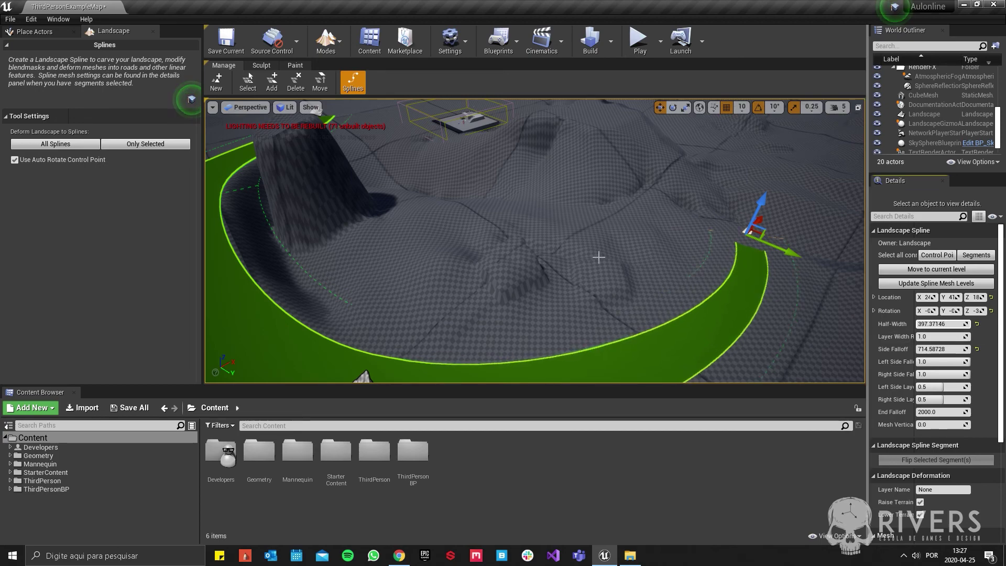
pyautogui.press('f')
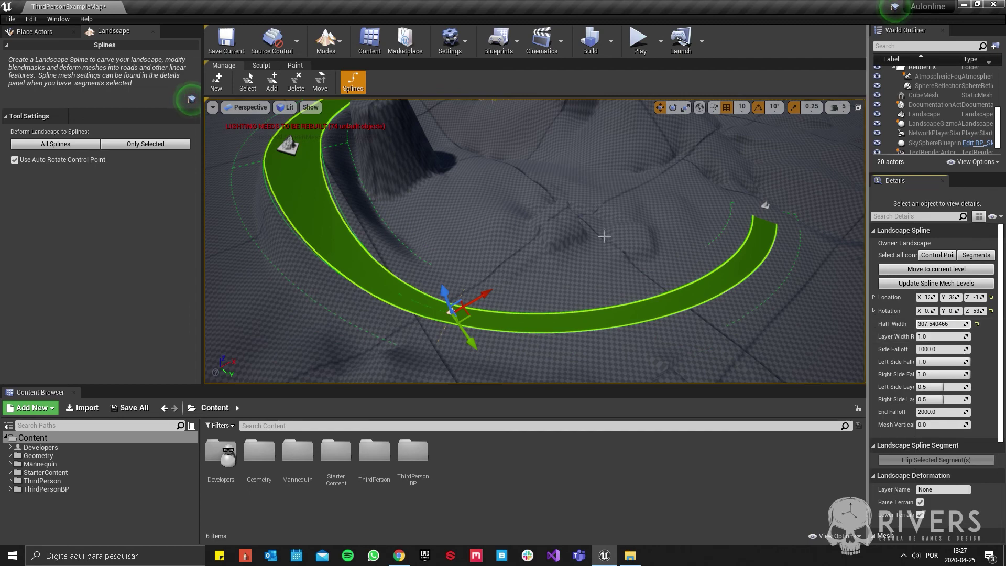
# Step: Pull the road's far end point up-right and re-deform the terrain to the updated spline
pyautogui.moveTo(604, 236); pyautogui.dragTo(459, 208, button='right')
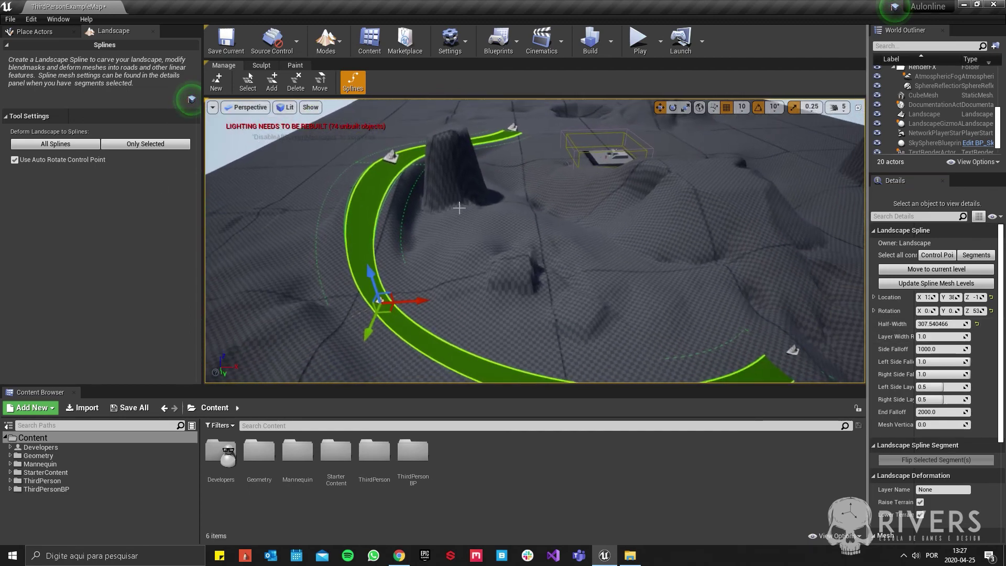
pyautogui.moveTo(656, 278); pyautogui.dragTo(814, 239, button='right')
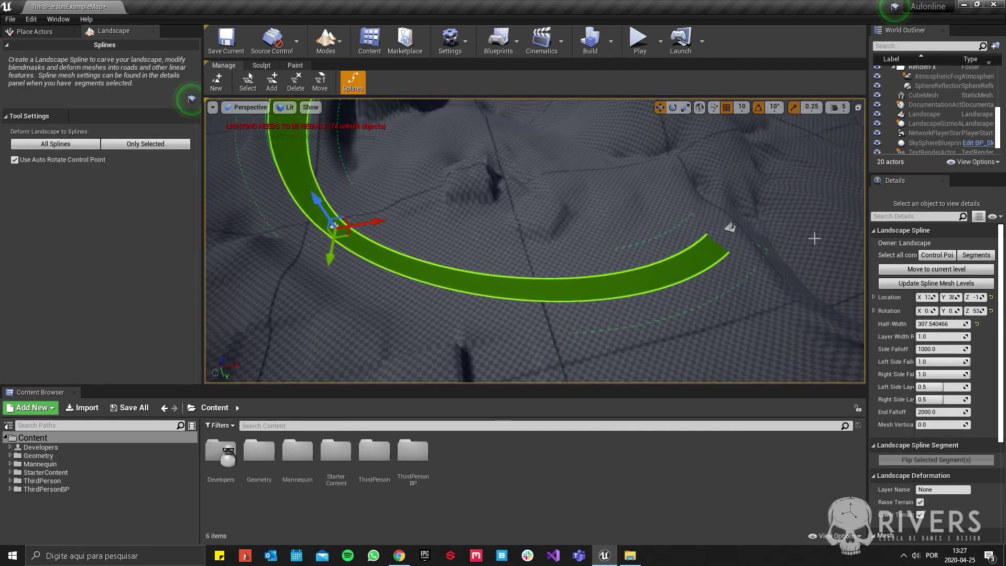
pyautogui.click(731, 228)
pyautogui.moveTo(756, 234); pyautogui.dragTo(848, 183)
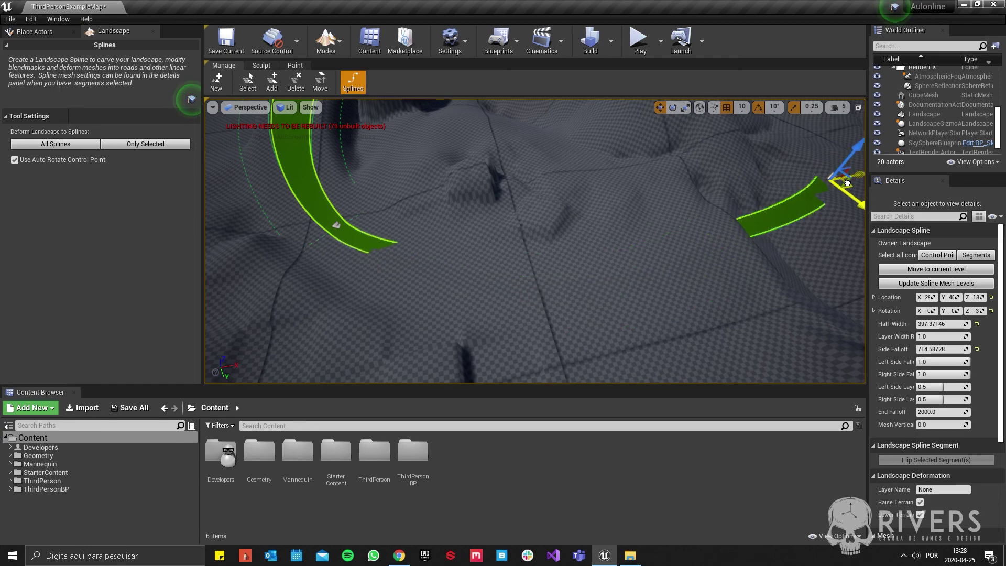
pyautogui.click(60, 144)
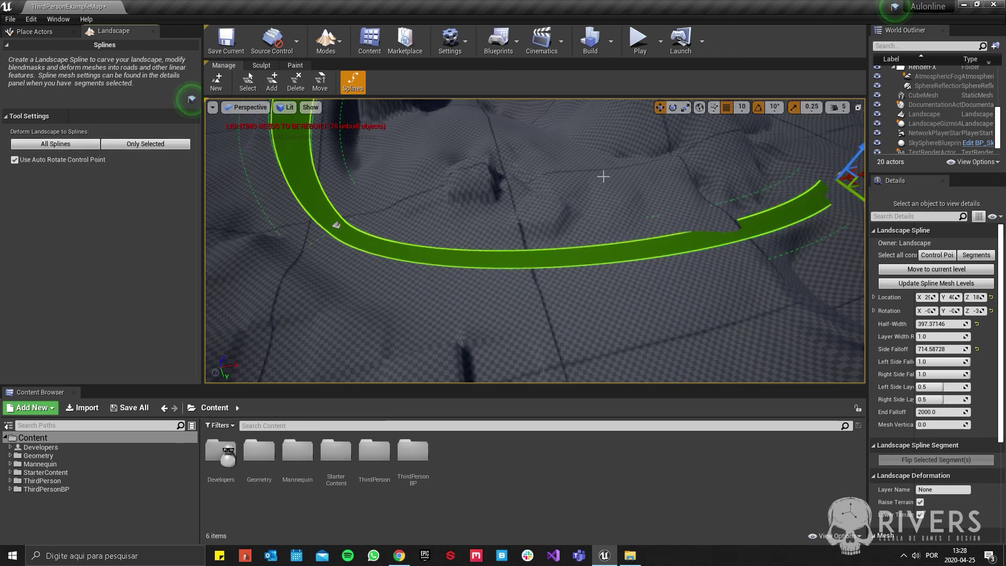
pyautogui.moveTo(602, 175)
pyautogui.mouseDown(button='right')
pyautogui.moveTo(556, 220)
pyautogui.moveTo(524, 221)
pyautogui.moveTo(604, 318)
pyautogui.mouseUp(button='right')
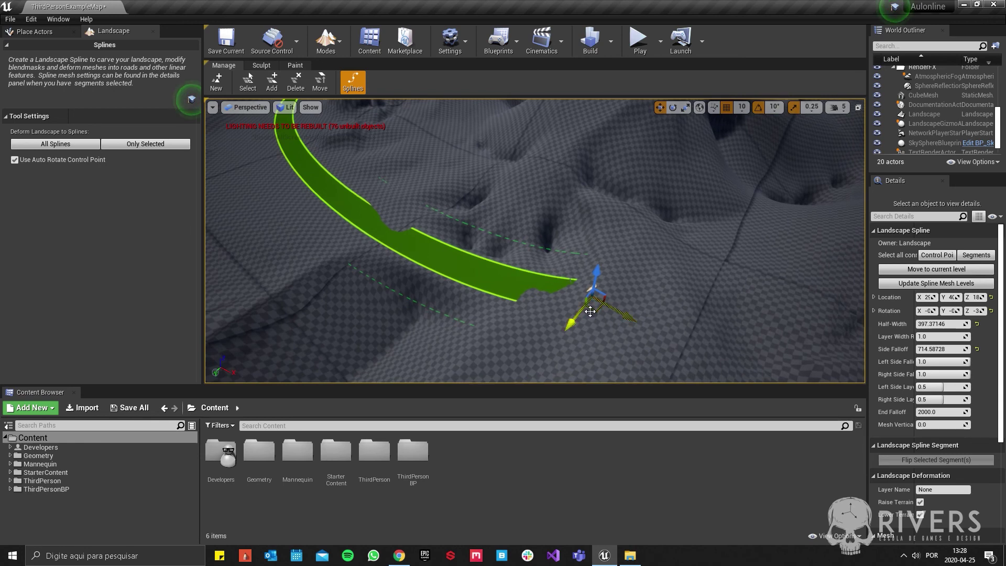
pyautogui.scroll(3, 505, 238)
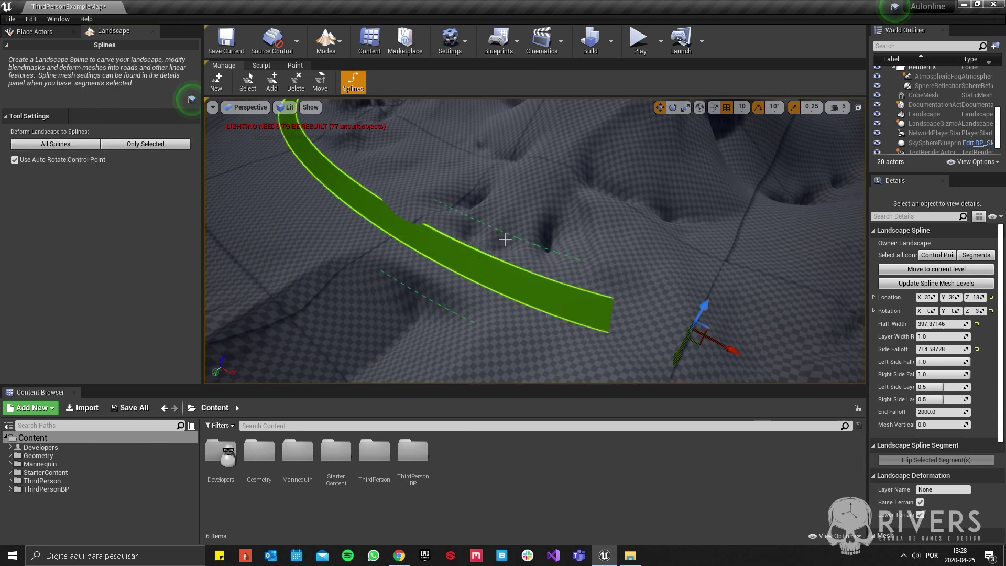
pyautogui.moveTo(505, 238); pyautogui.dragTo(487, 263, button='right')
pyautogui.hotkey('alt', 'z')
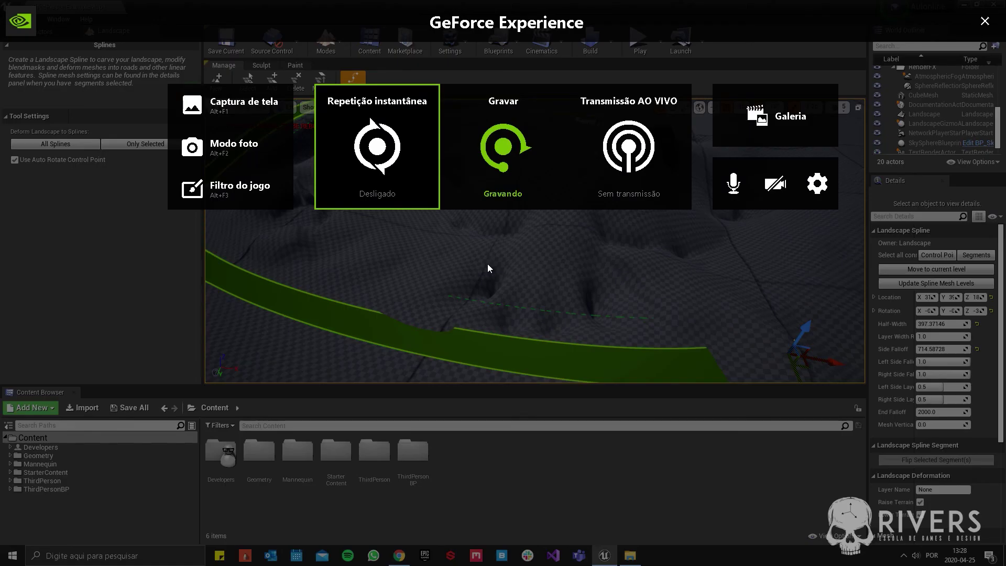